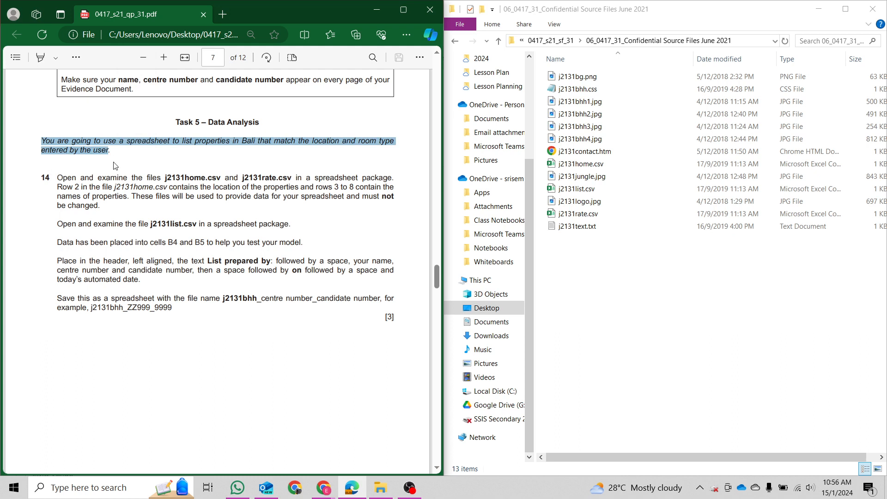
Open j2131home.csv and then j2131rate.csv from File Explorer in Excel.
click(123, 171)
drag(55, 180, 398, 180)
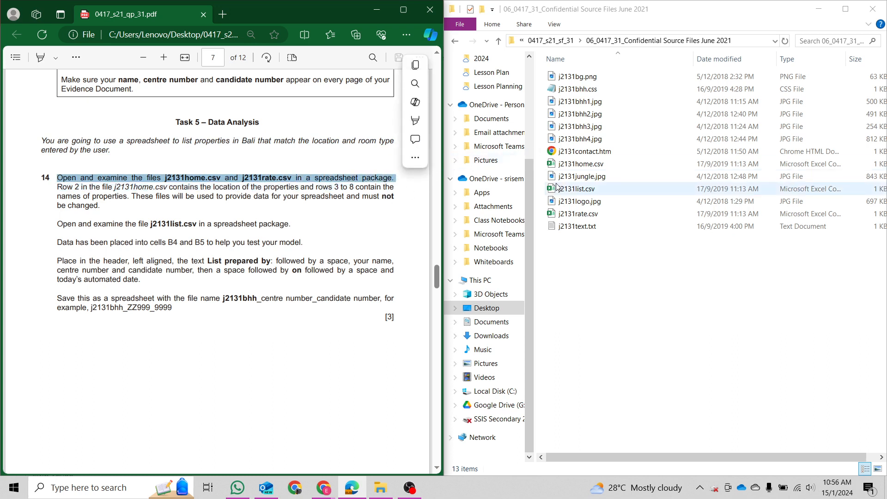
double_click(632, 164)
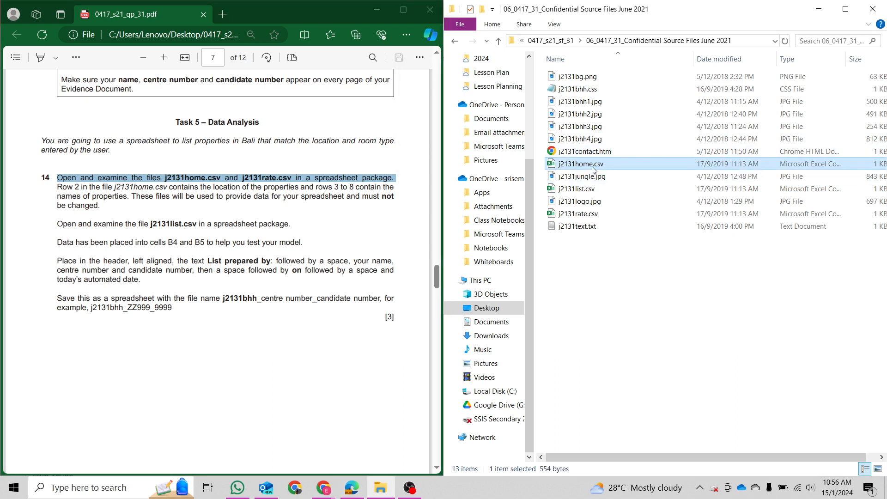
double_click(596, 216)
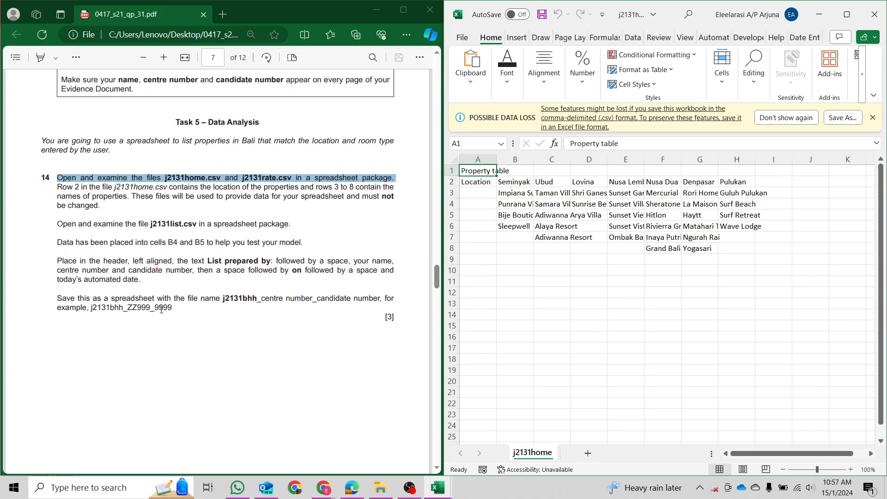
Leave the backstage and dock the j2131home window on the right half beside the question paper.
key(ctrl+p)
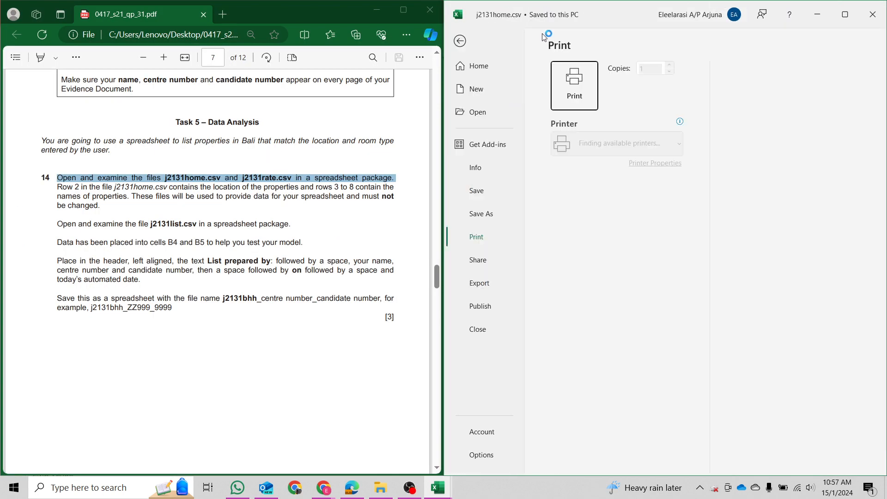
click(461, 42)
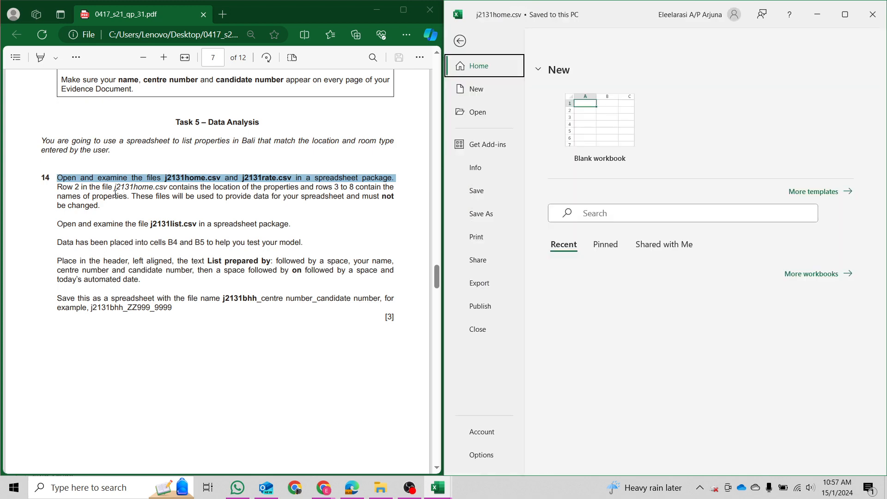
click(470, 43)
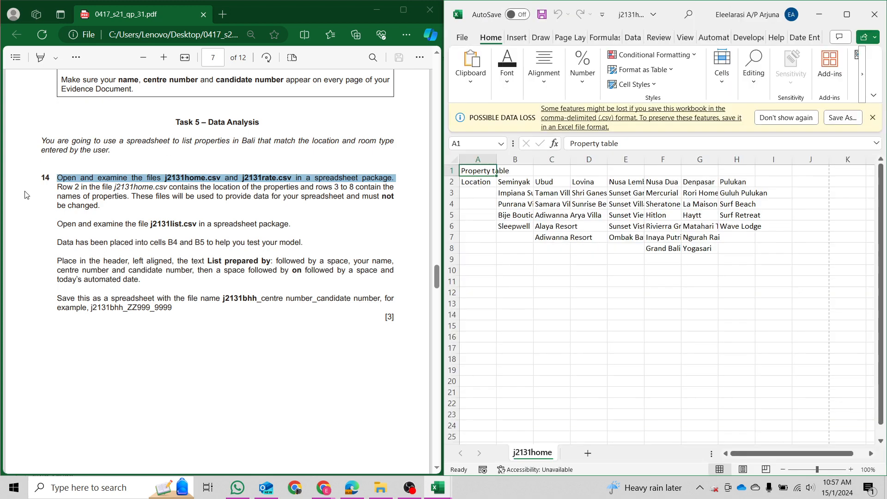
click(59, 188)
drag(59, 188, 173, 190)
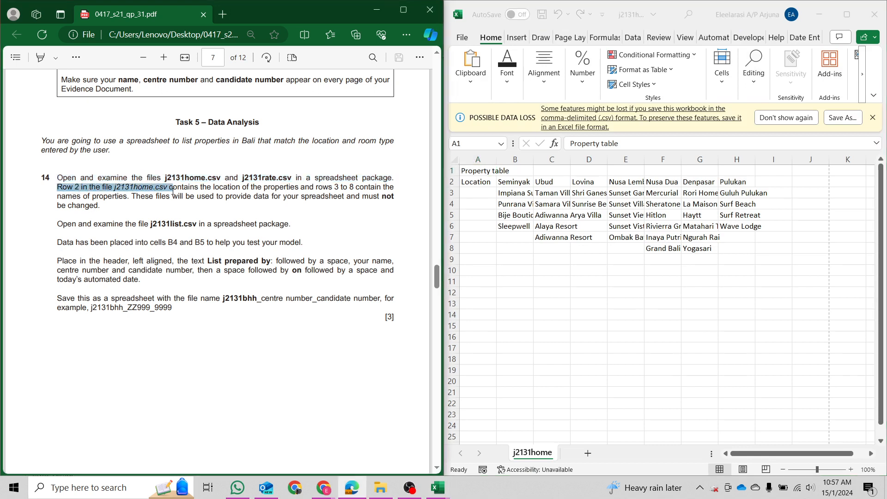
click(638, 23)
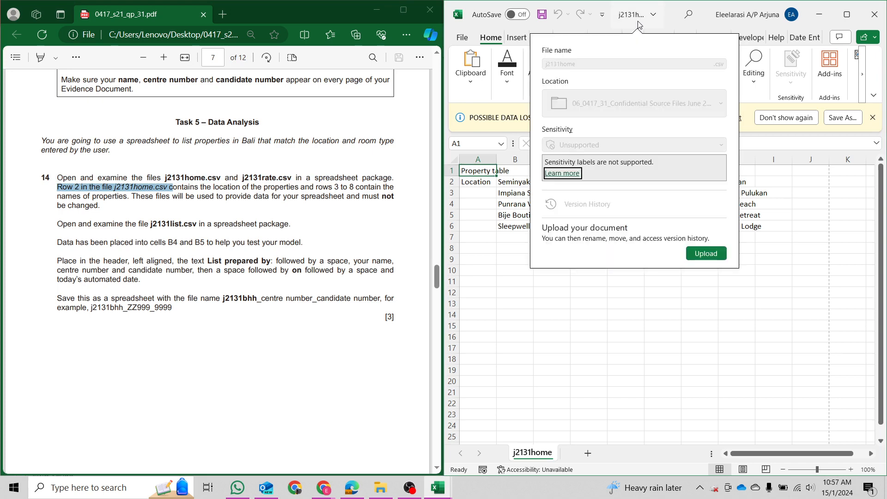
double_click(640, 25)
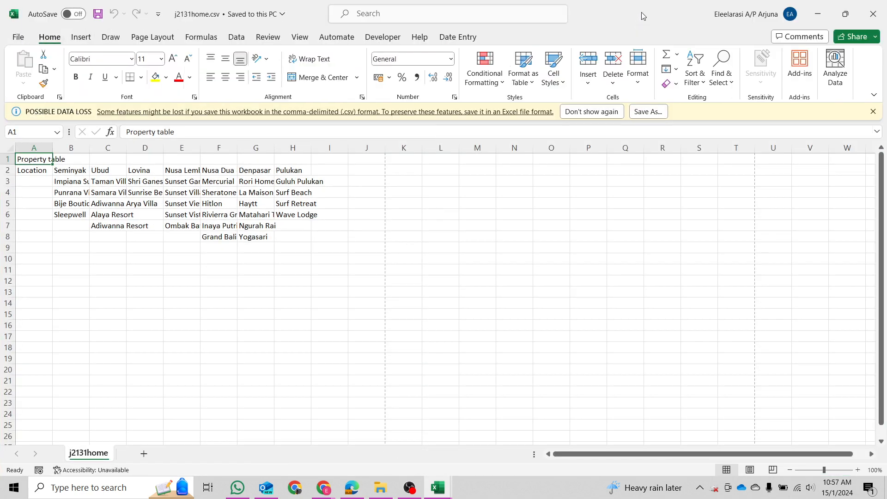
drag(641, 16, 884, 222)
Autofit every j2131home column so all property and location names show in full.
click(503, 192)
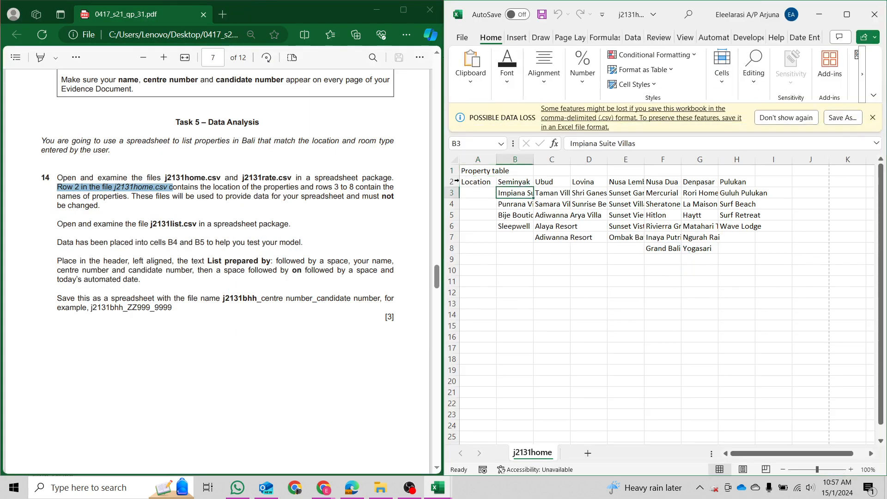
click(456, 181)
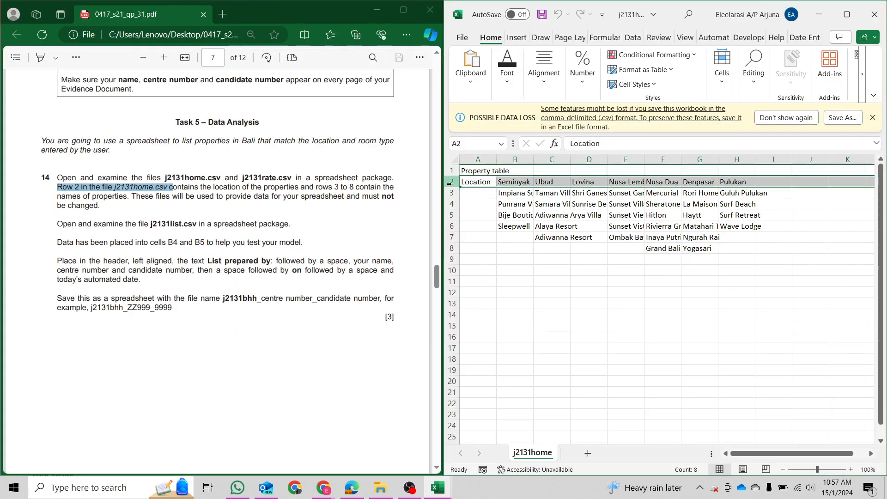
click(455, 158)
double_click(500, 161)
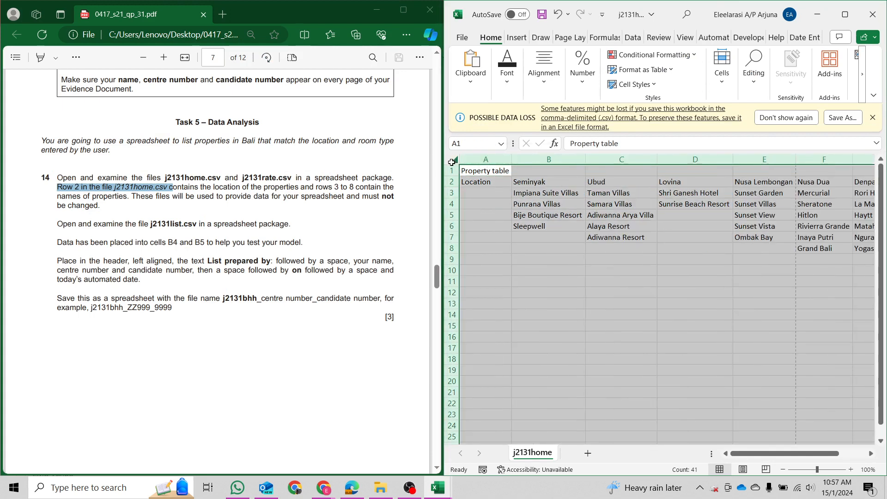
click(654, 237)
Check the locations in row 2 and property names in rows 3–8 against the question.
click(453, 182)
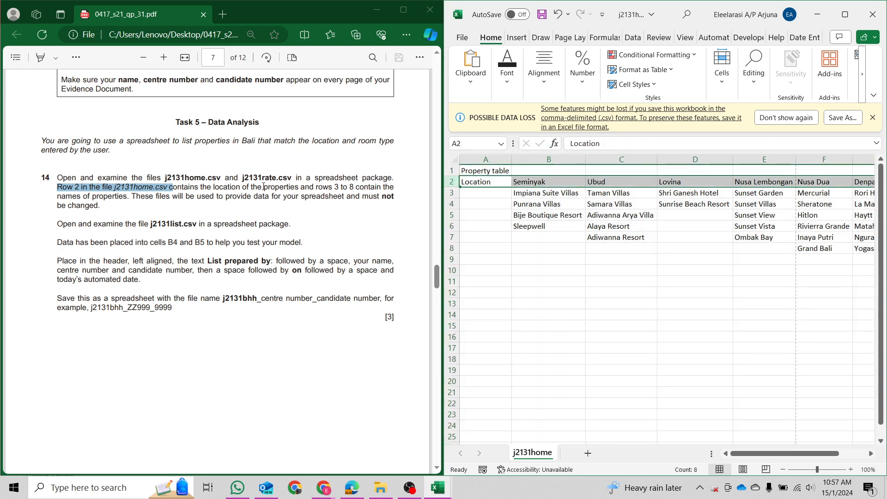
drag(214, 186, 299, 187)
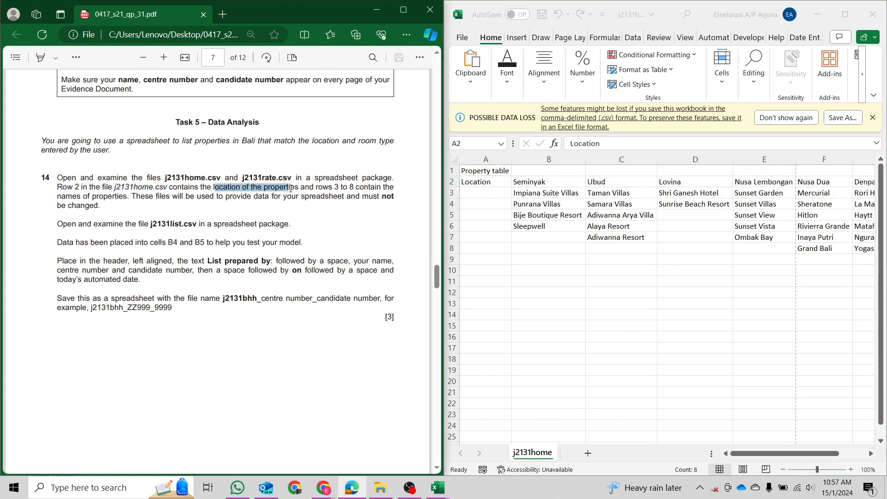
click(501, 180)
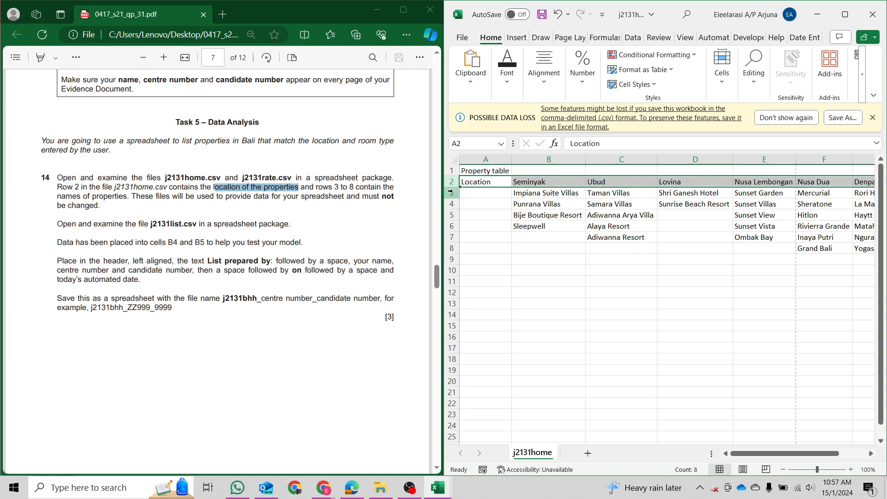
drag(447, 192, 452, 250)
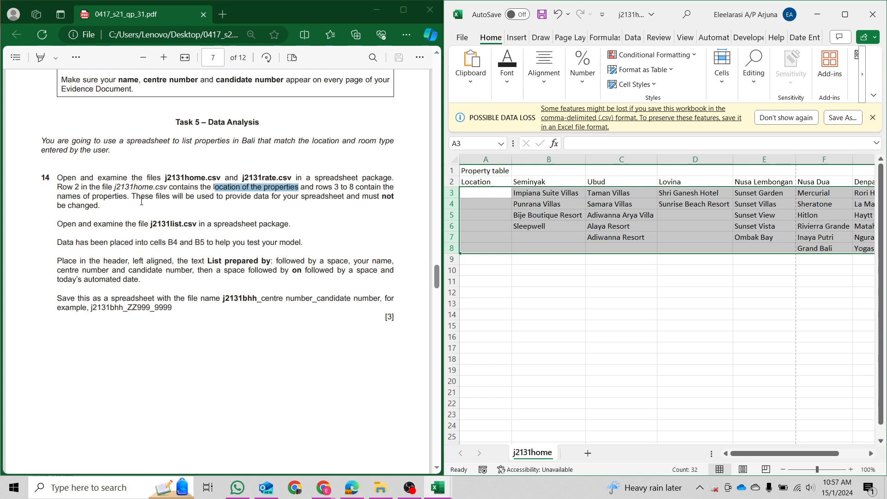
drag(138, 200, 380, 204)
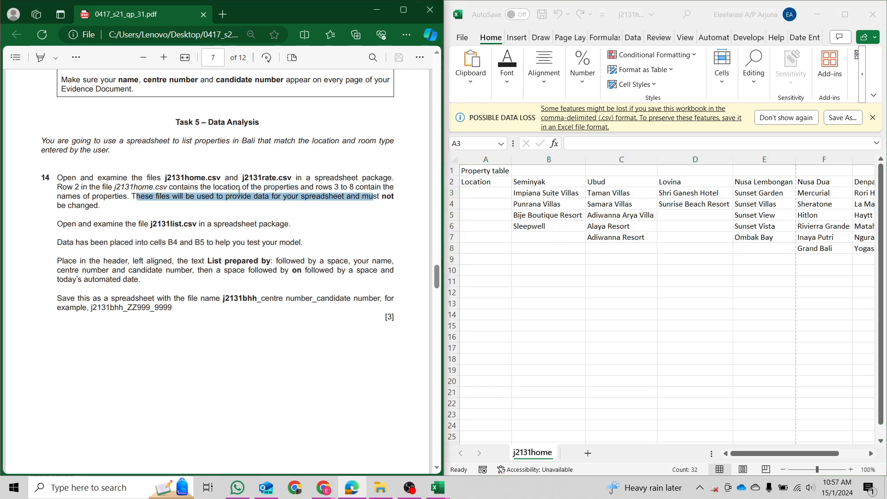
drag(239, 190, 101, 207)
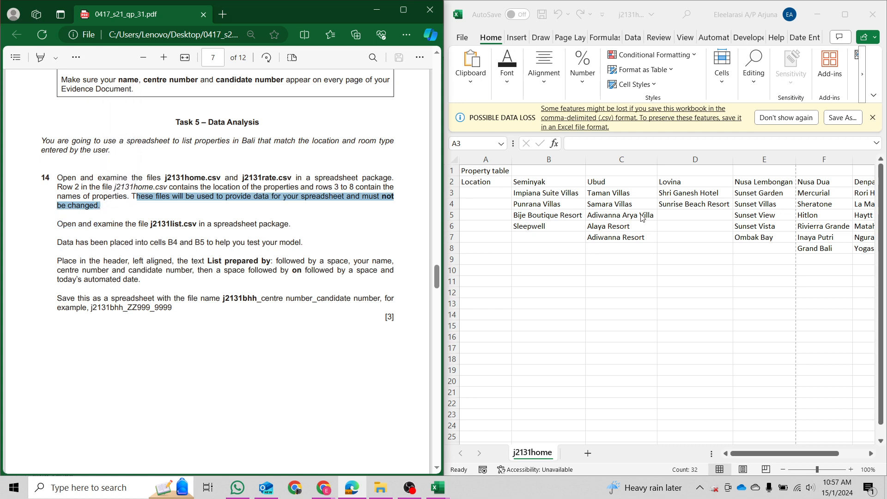
click(641, 214)
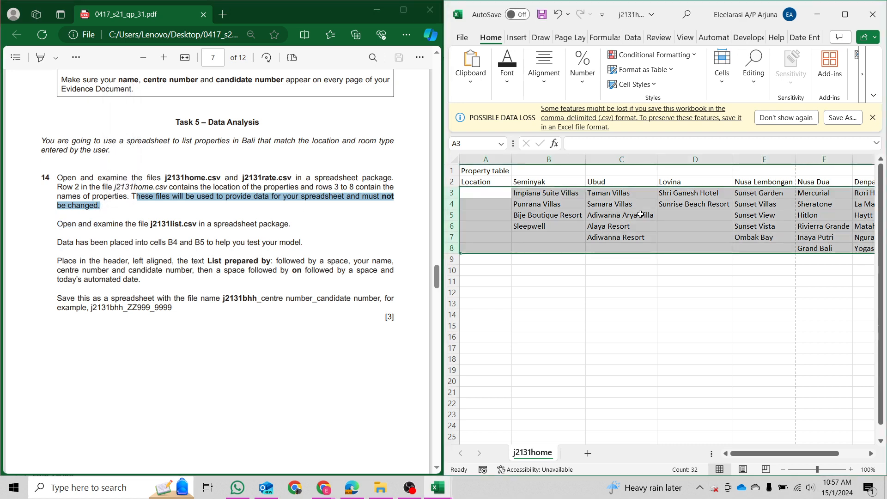
Autofit columns A to D of the j2131rate sheet to their contents.
click(817, 14)
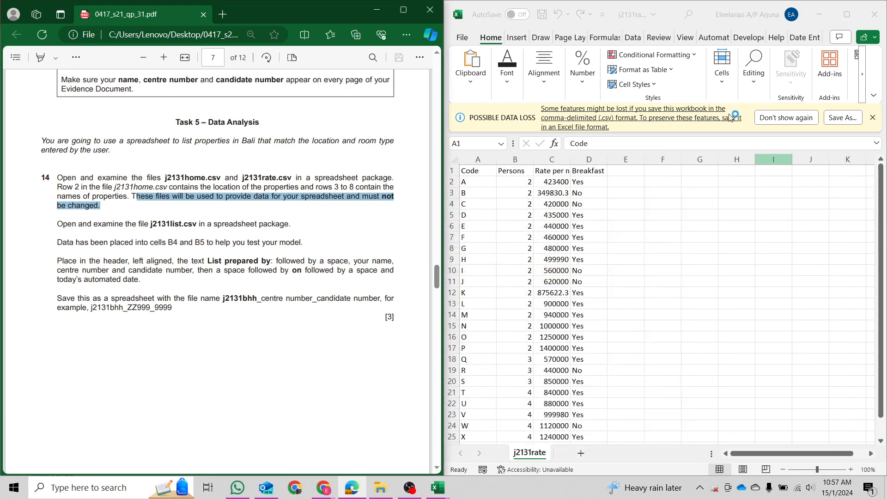
click(455, 160)
click(632, 14)
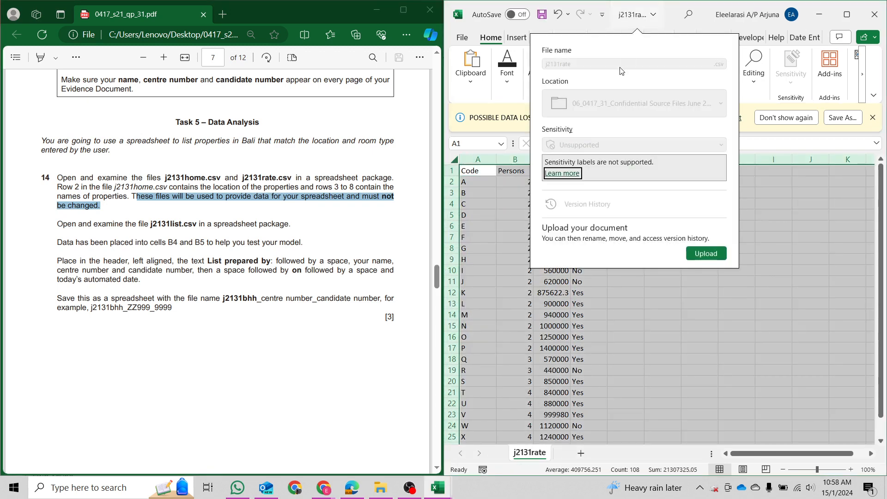
click(614, 343)
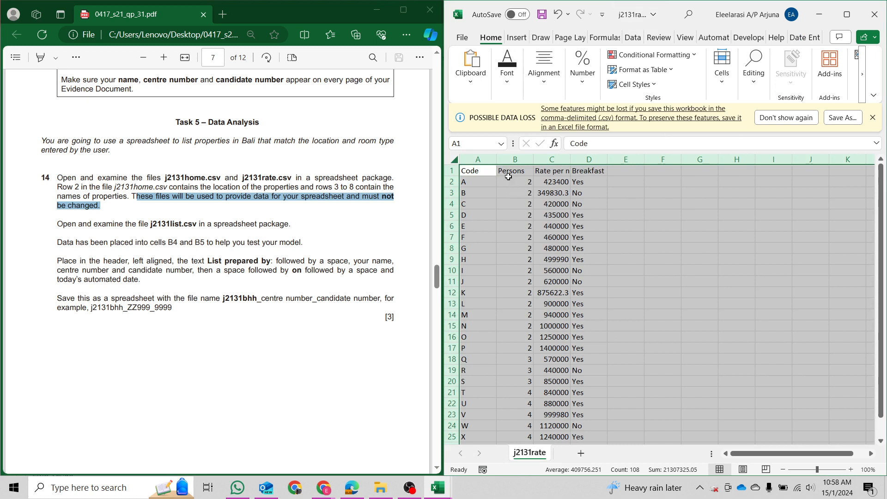
double_click(498, 158)
click(485, 182)
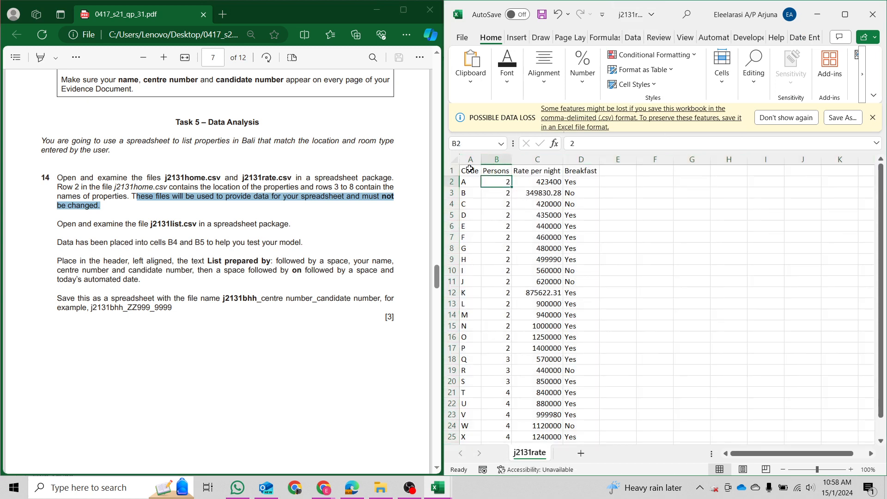
click(470, 168)
Review the Persons, Rate per night and Breakfast columns, then minimise j2131rate.
click(498, 159)
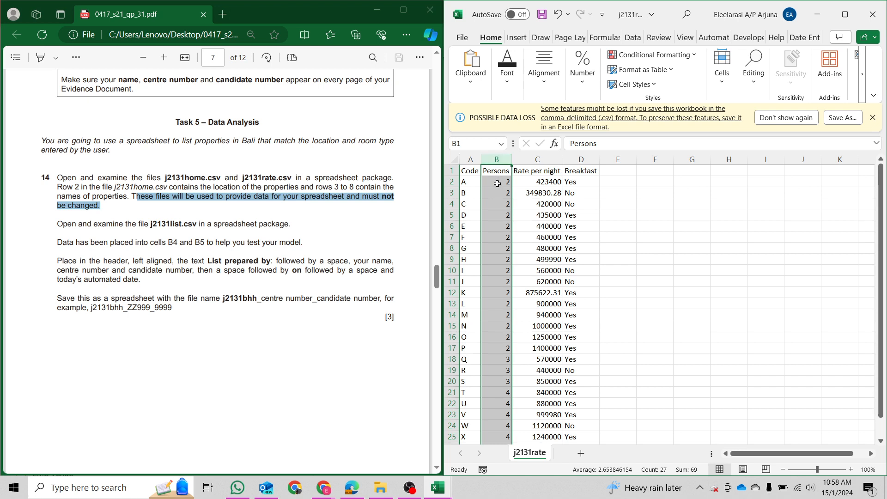
click(537, 160)
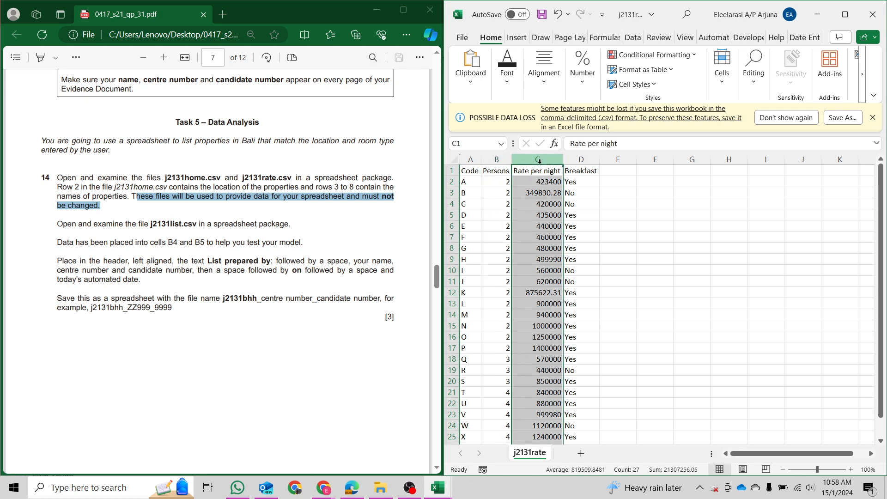
click(579, 160)
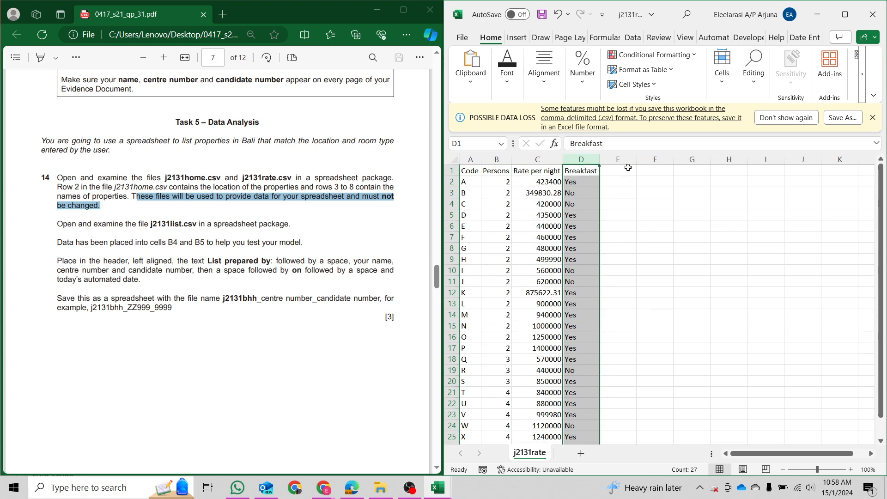
click(816, 18)
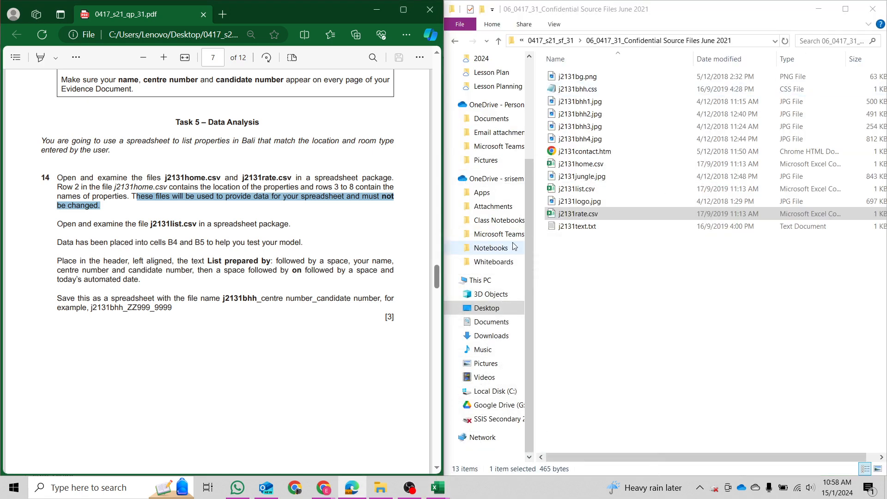
Open j2131list.csv from the source folder and dock it on the right half of the screen.
drag(58, 224, 291, 218)
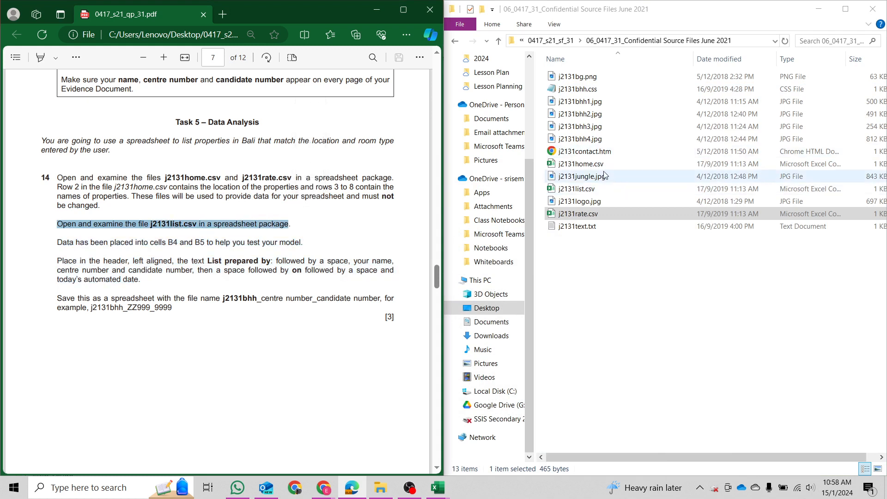
click(586, 189)
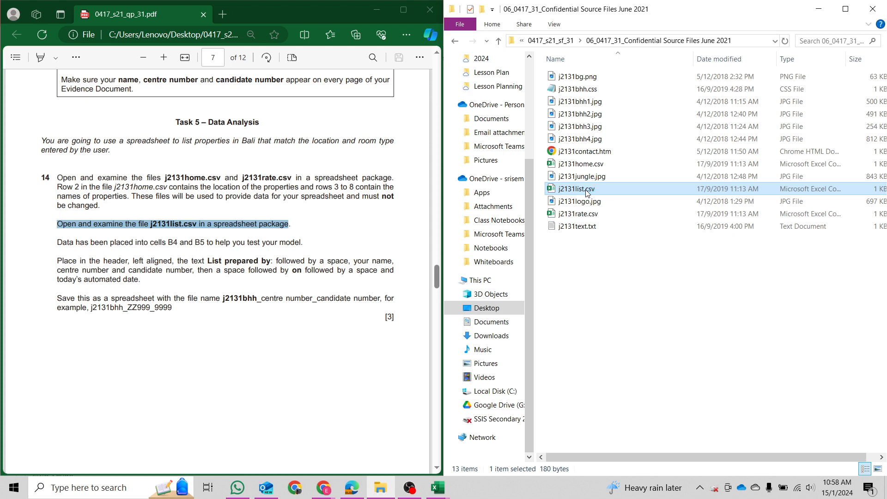
double_click(586, 190)
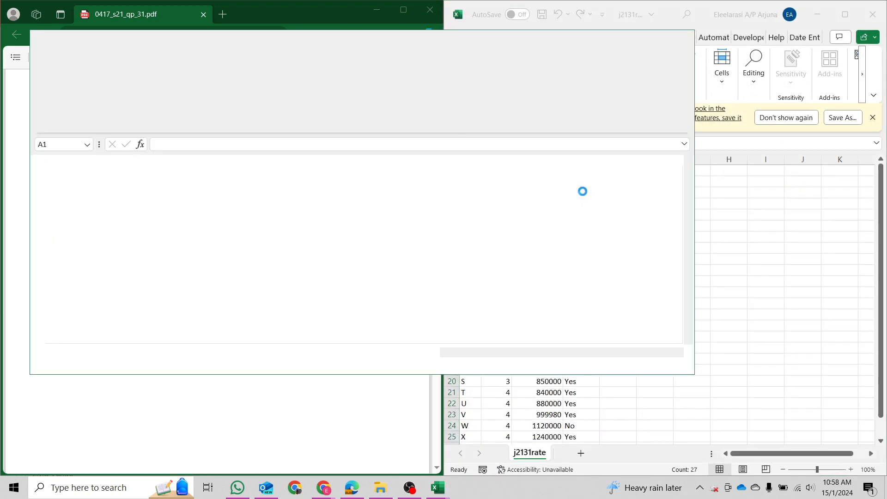
key(super+Right)
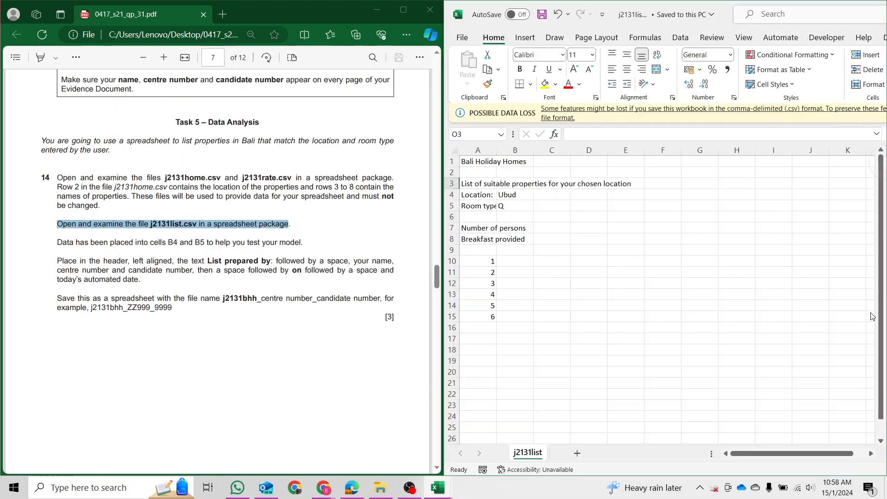
click(449, 163)
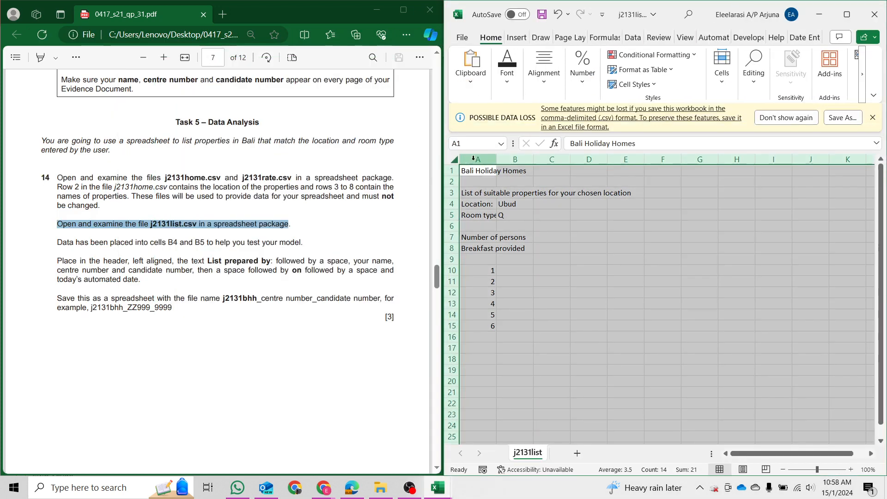
double_click(497, 158)
click(556, 257)
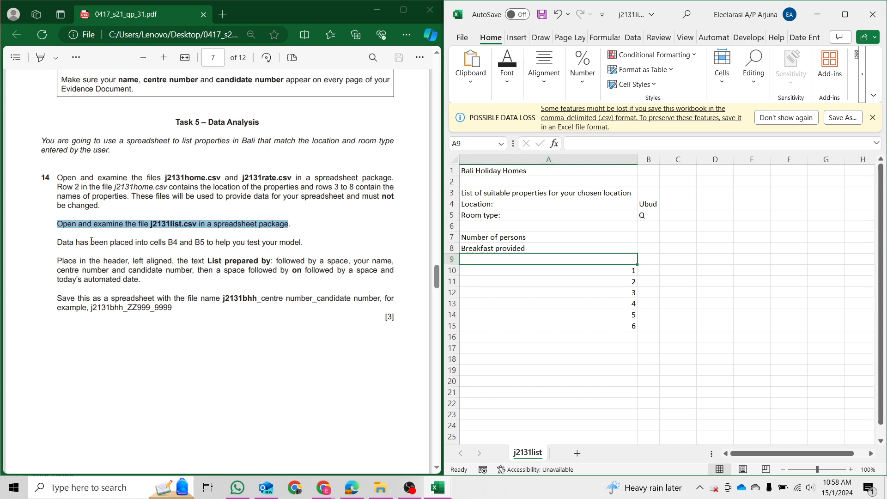
click(500, 172)
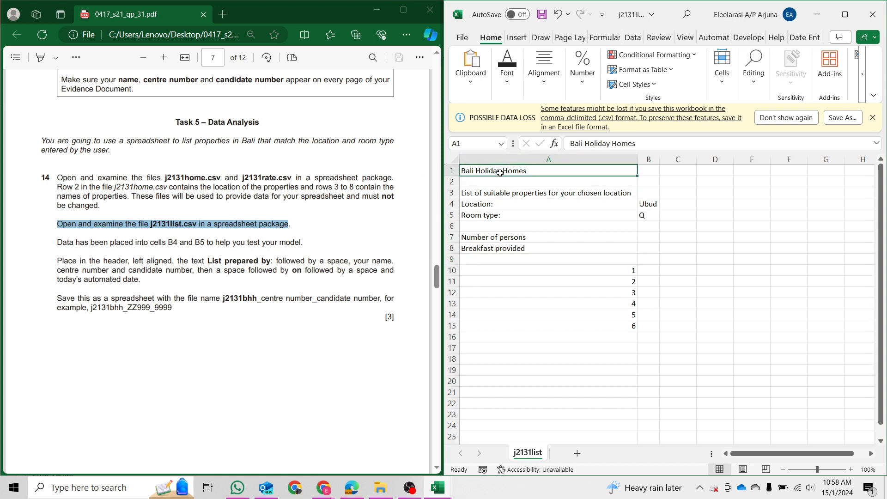
click(536, 193)
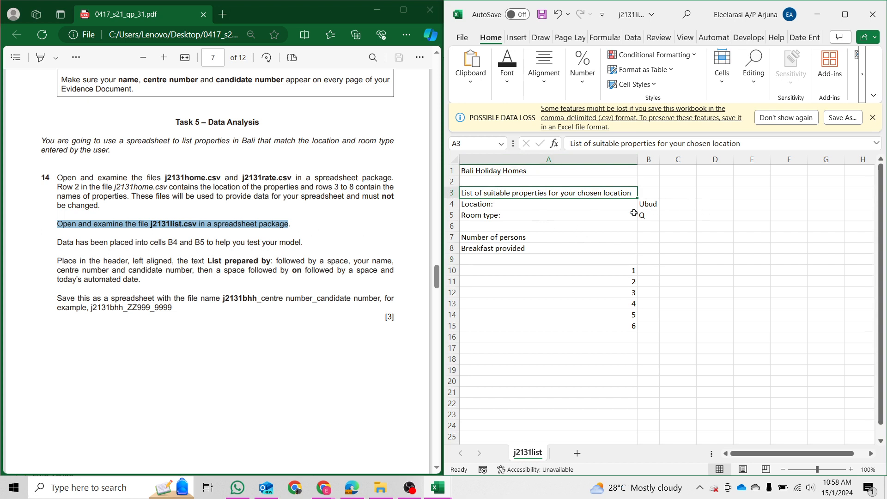
click(609, 207)
click(651, 204)
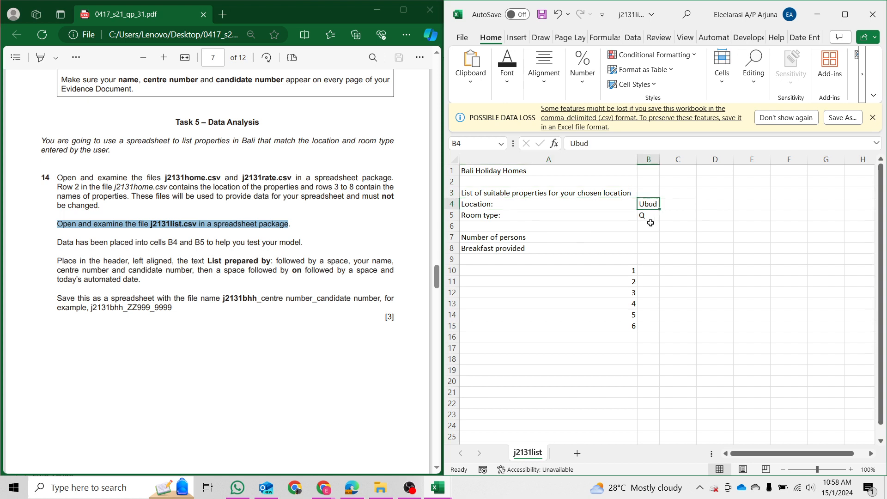
click(649, 216)
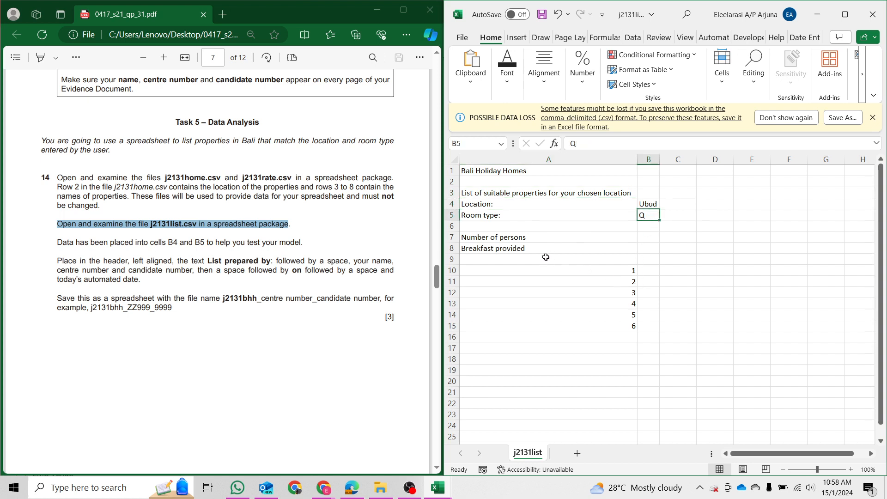
drag(532, 239, 623, 325)
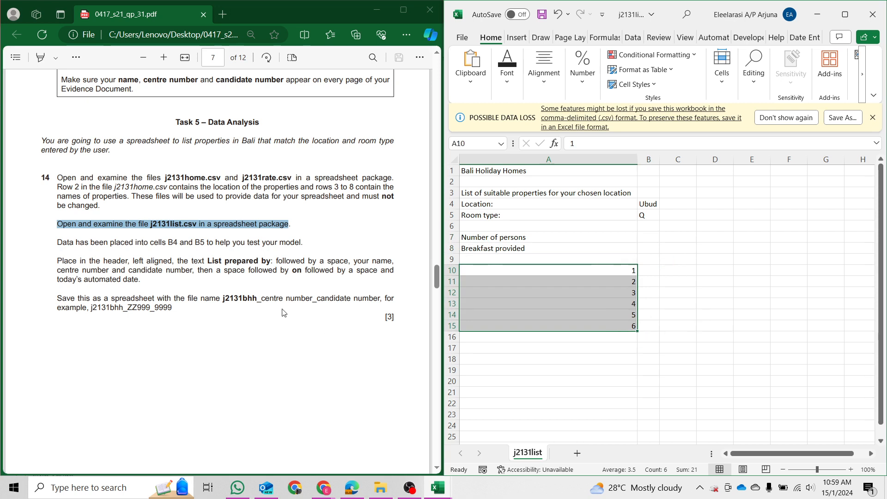
click(83, 296)
drag(57, 243, 215, 245)
click(673, 240)
drag(644, 204, 646, 216)
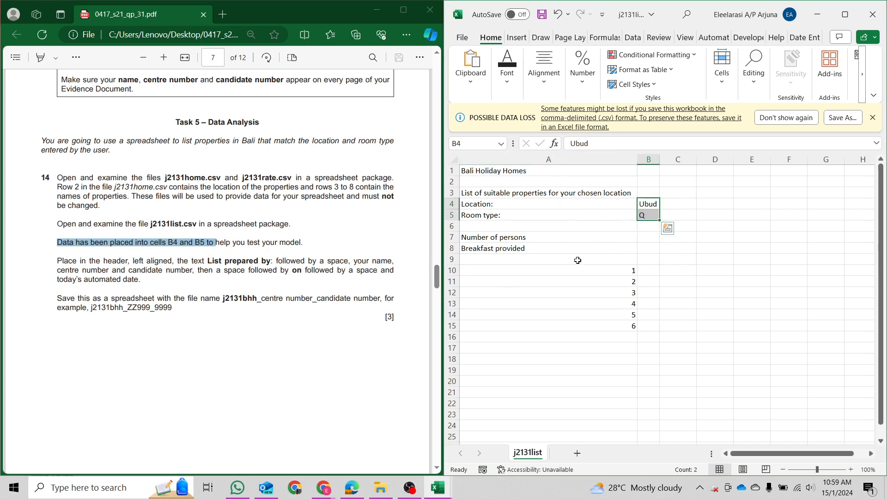
drag(66, 260, 146, 283)
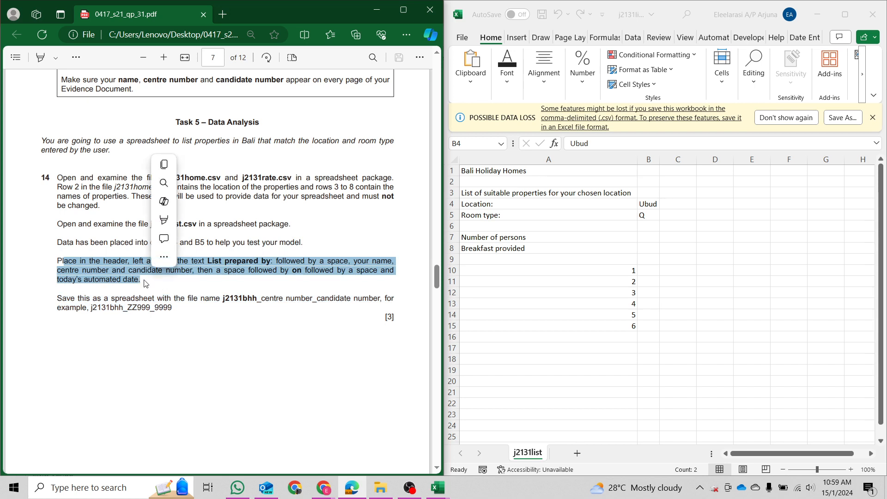
Switch the j2131list sheet to Page Layout view to reveal its empty page header.
click(143, 280)
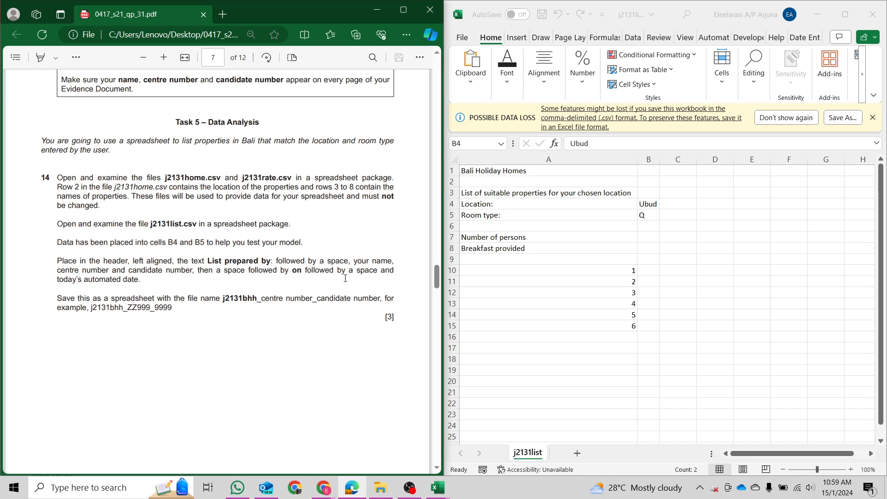
click(526, 23)
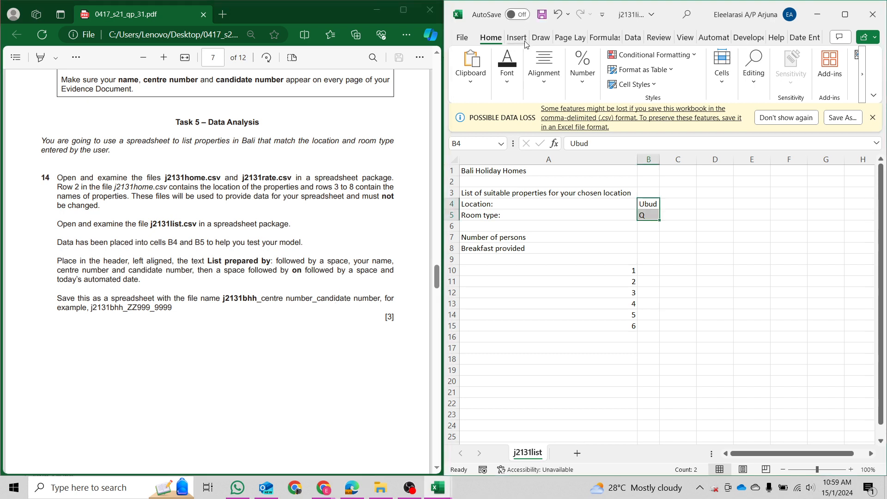
click(516, 37)
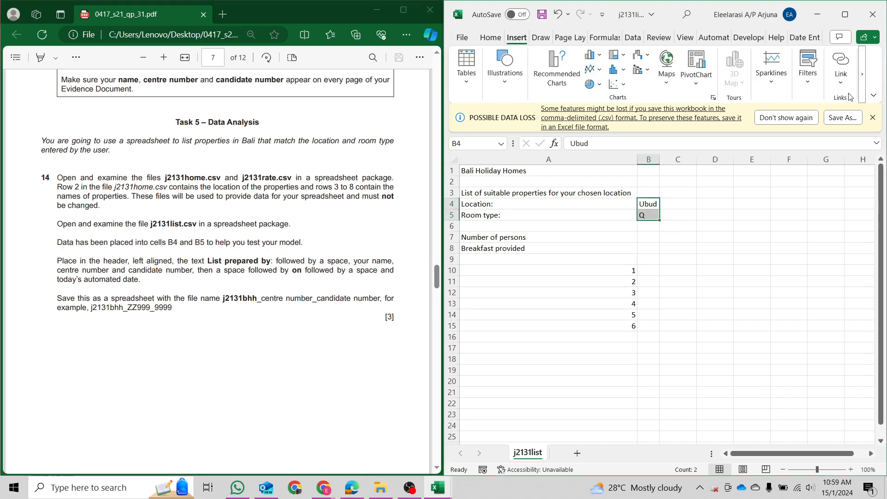
click(490, 38)
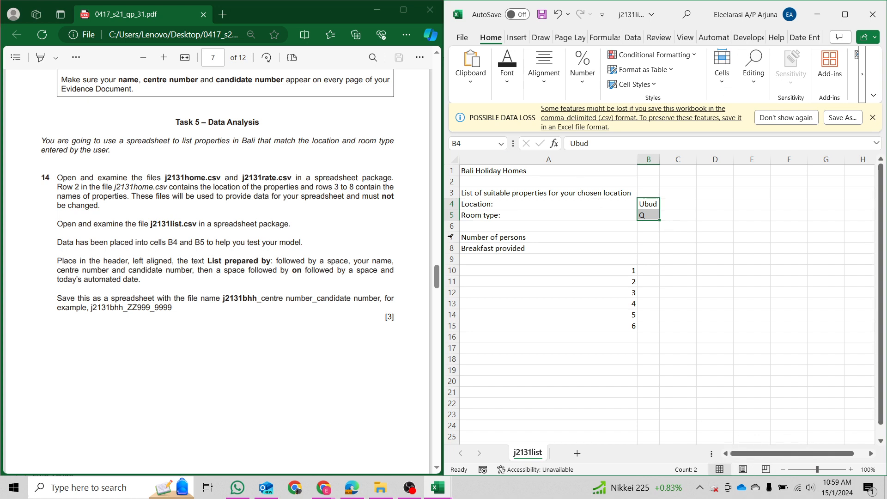
click(709, 335)
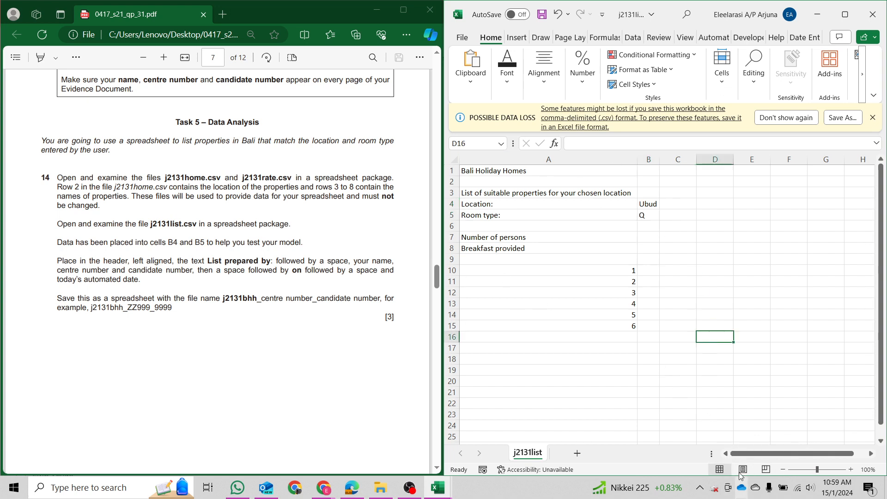
click(743, 470)
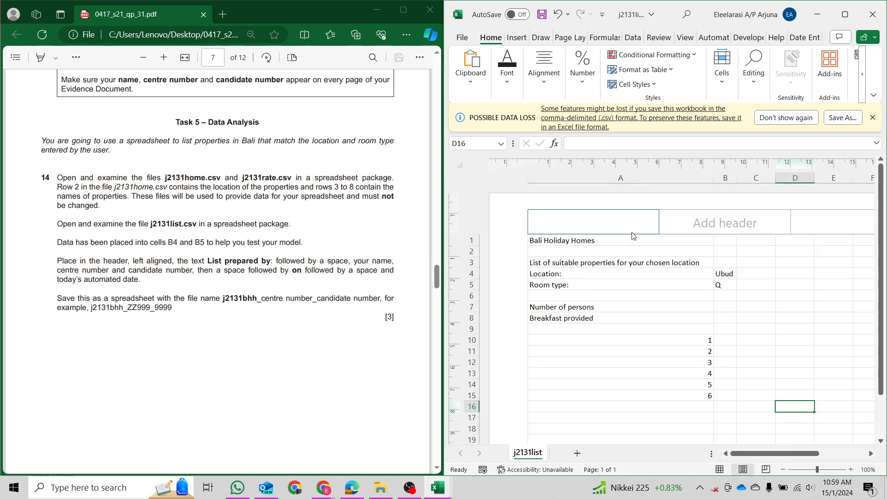
Enter 'List prepared by:' with the candidate's name, centre number and candidate number in the left header.
click(744, 224)
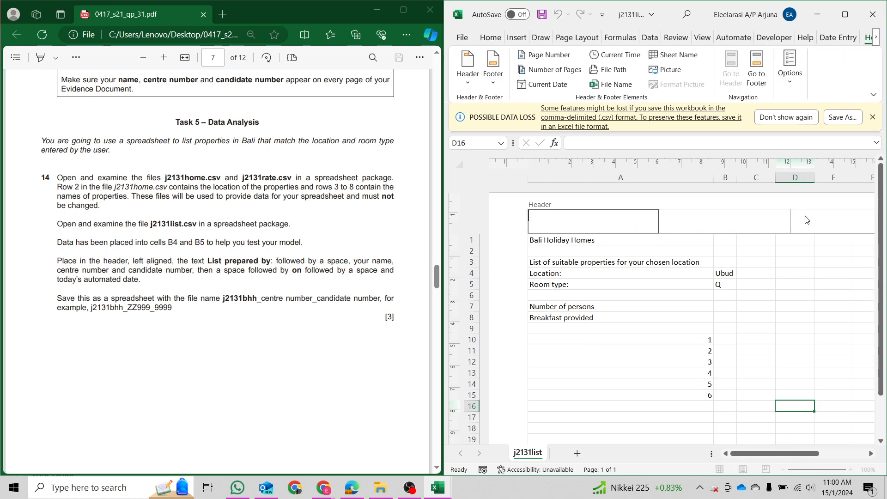
click(617, 230)
text(Lis)
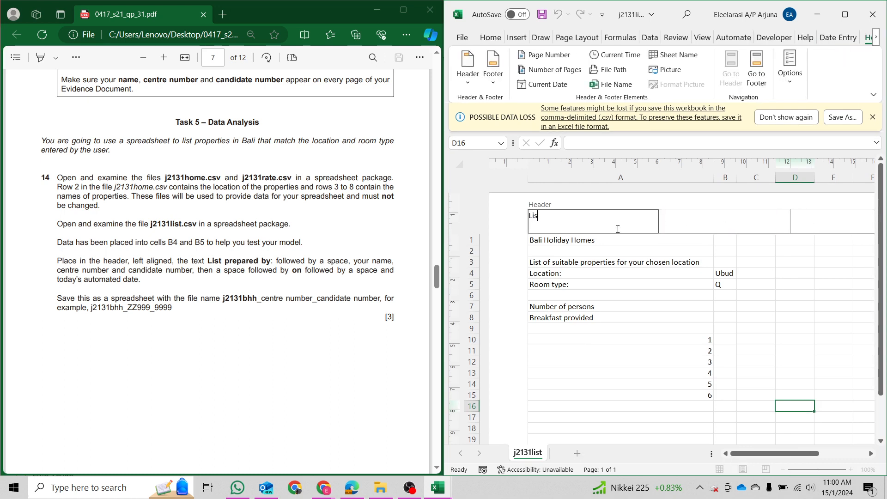
text(t prepar)
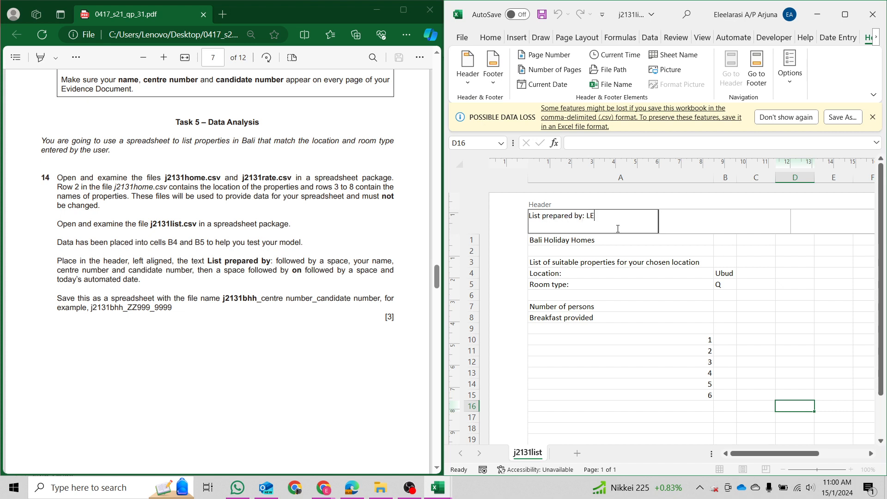
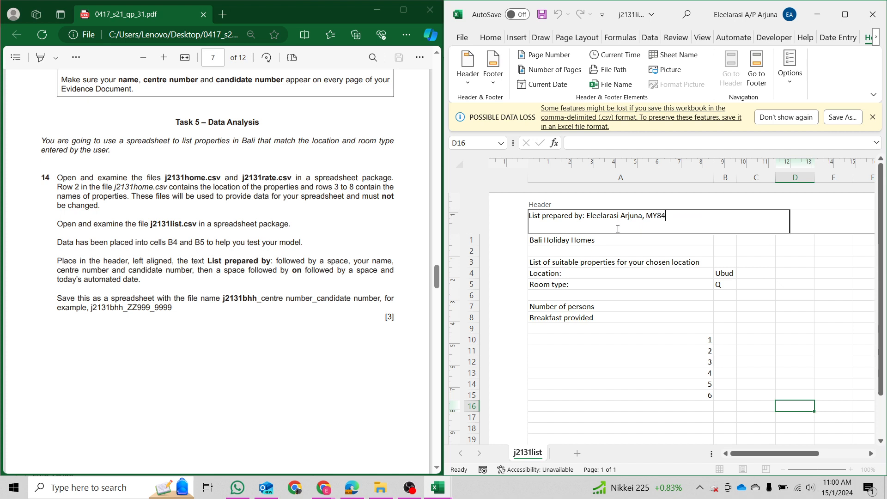
drag(285, 269, 147, 281)
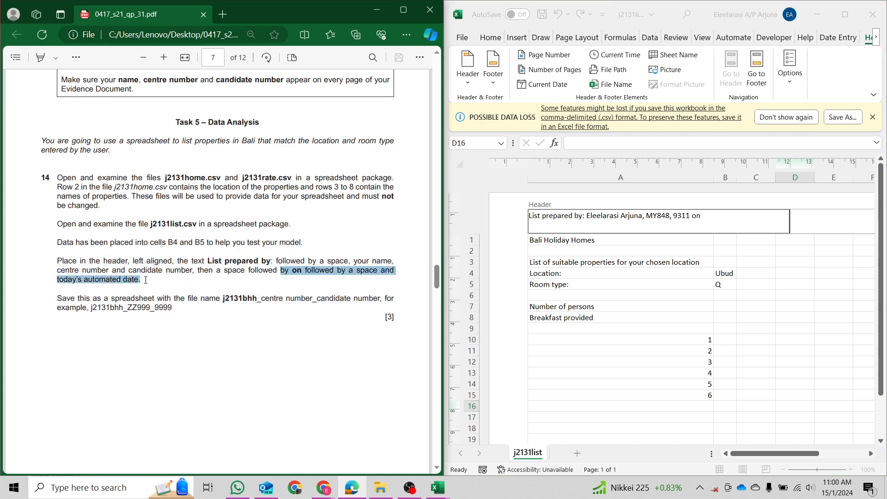
click(755, 215)
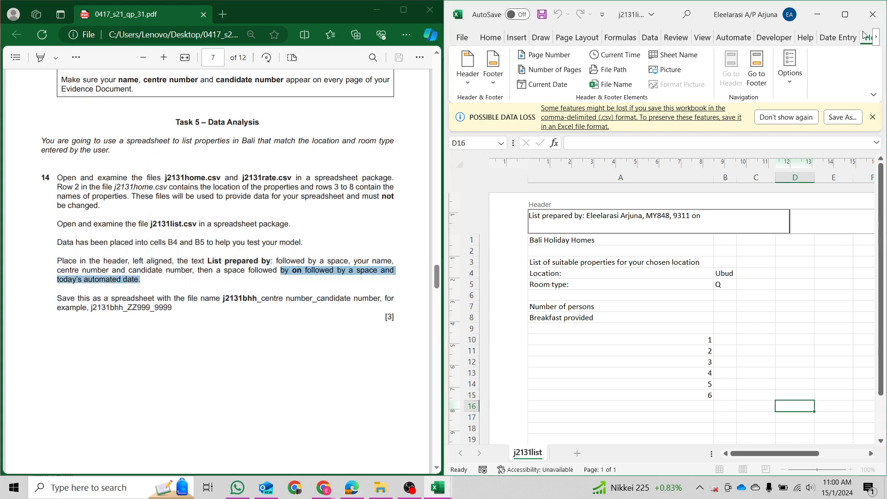
click(845, 14)
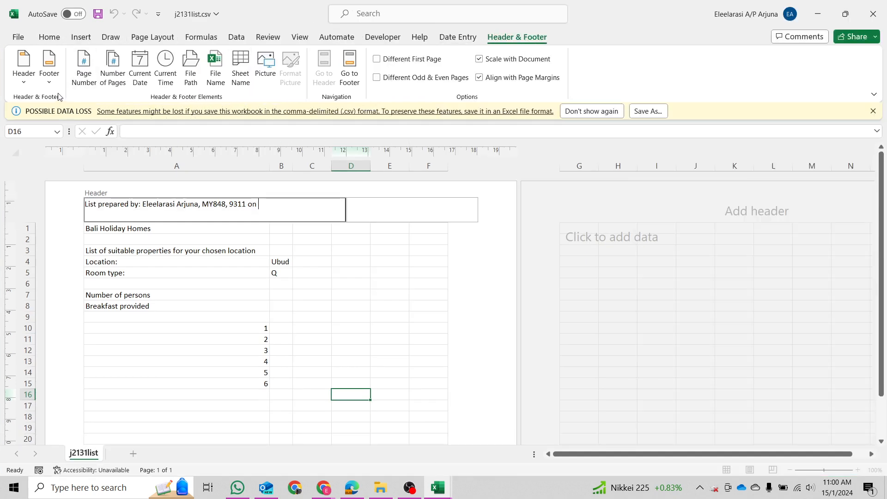
Add the Current Date field after 'on' in the left header, showing 15/1/2024.
click(141, 85)
double_click(656, 13)
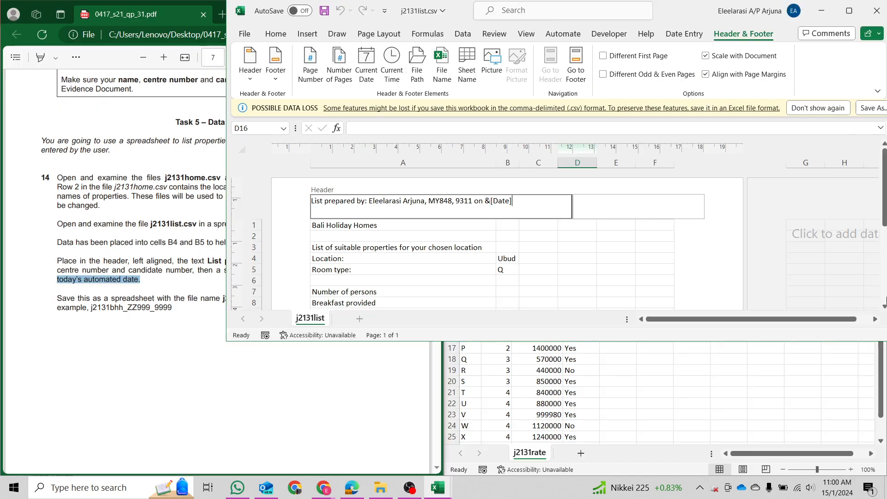
key(super+Right)
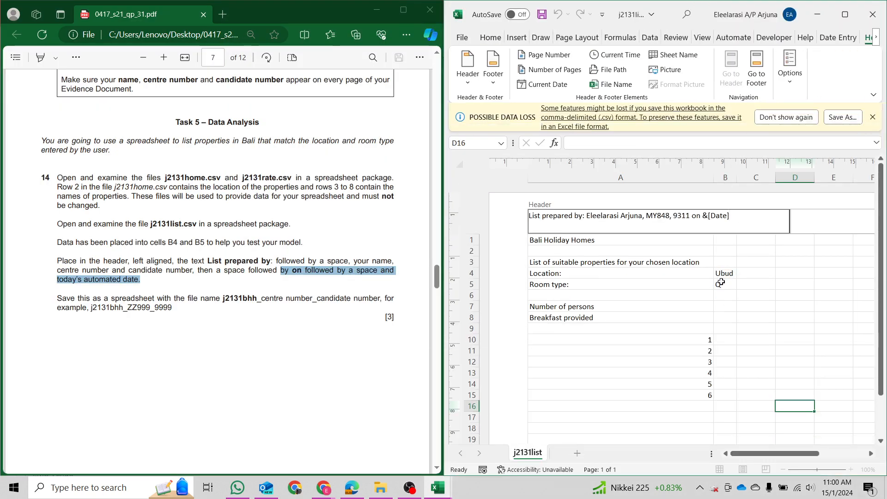
click(711, 279)
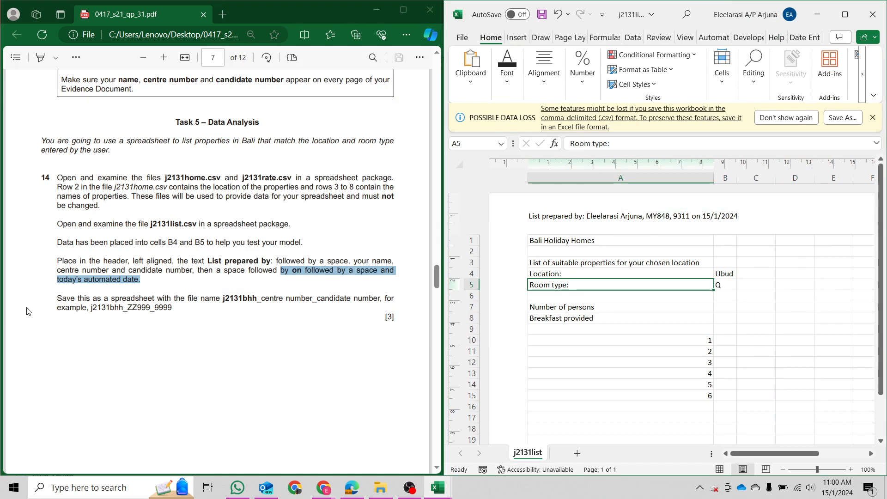
drag(56, 300, 392, 297)
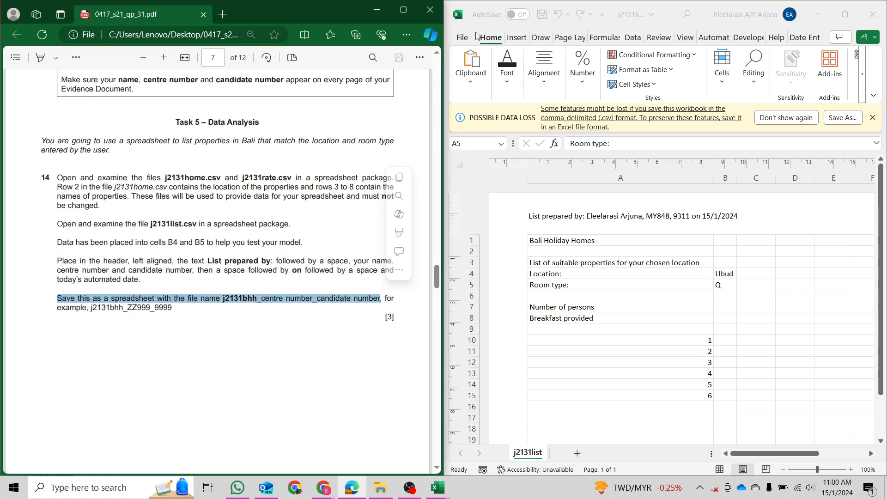
Go to Save As in the File backstage and choose This PC.
click(462, 37)
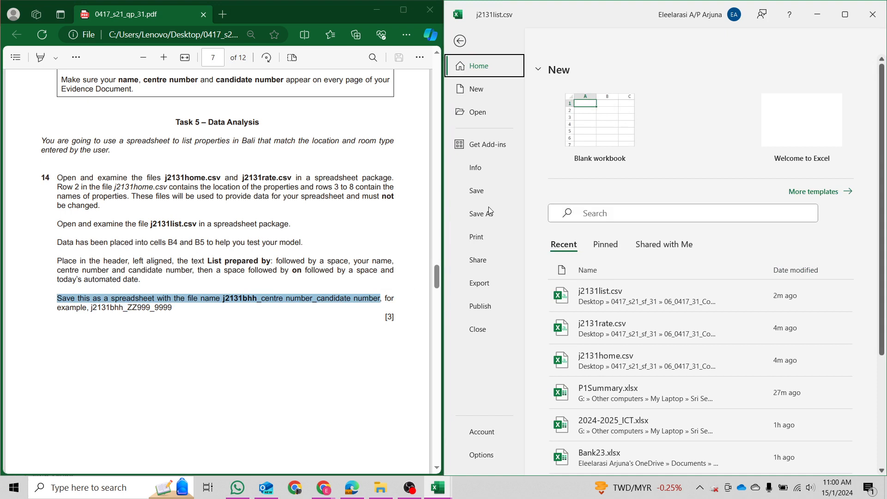
click(481, 213)
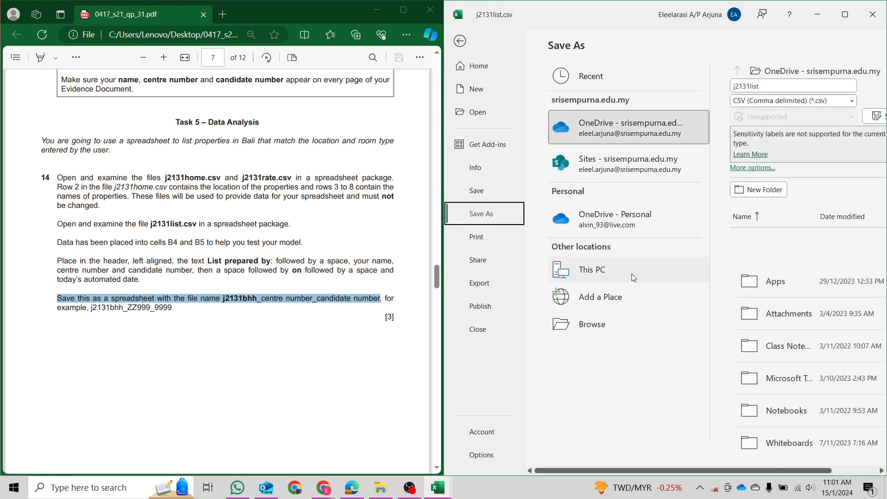
click(631, 274)
click(845, 16)
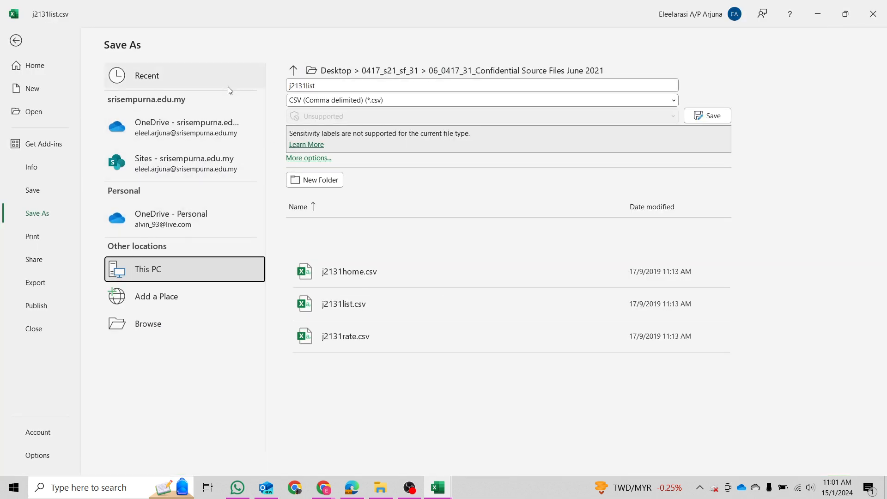
Browse for a save folder, then cancel and return to This PC on the Save As page.
click(19, 65)
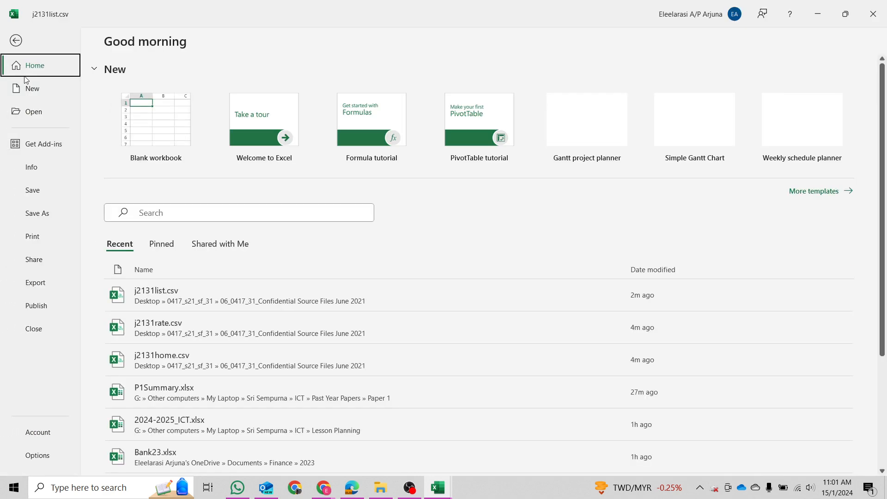
click(46, 214)
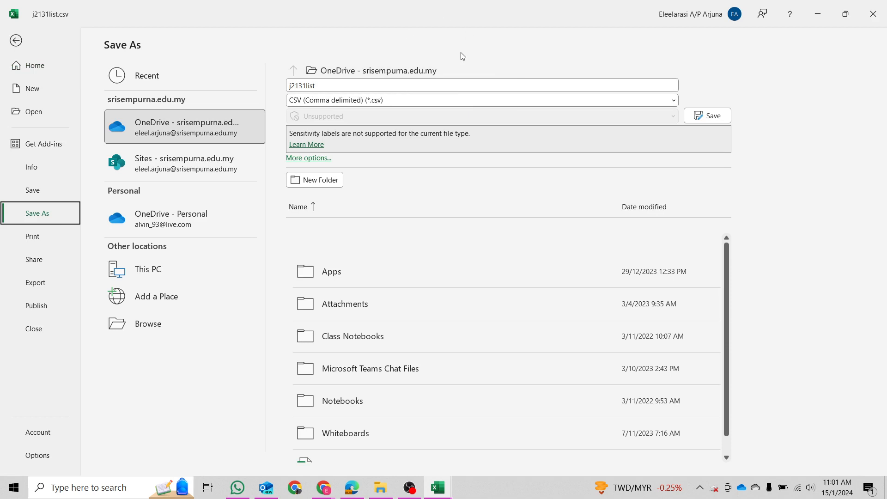
click(178, 272)
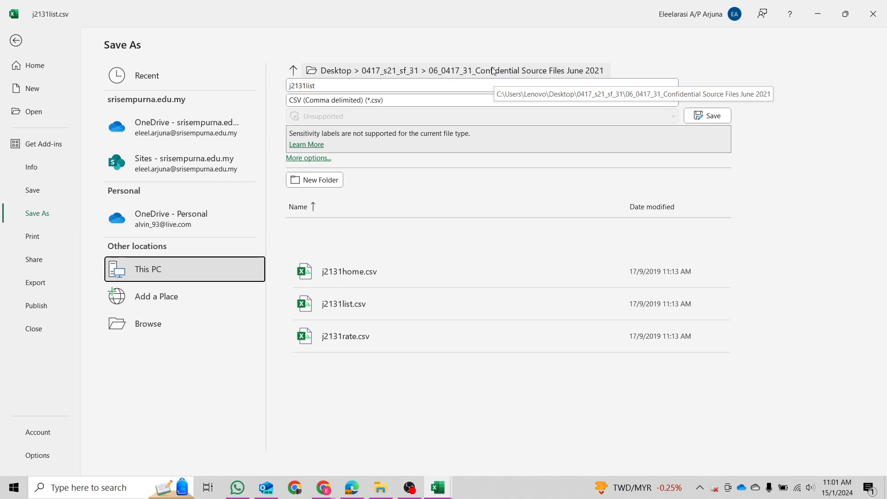
click(213, 322)
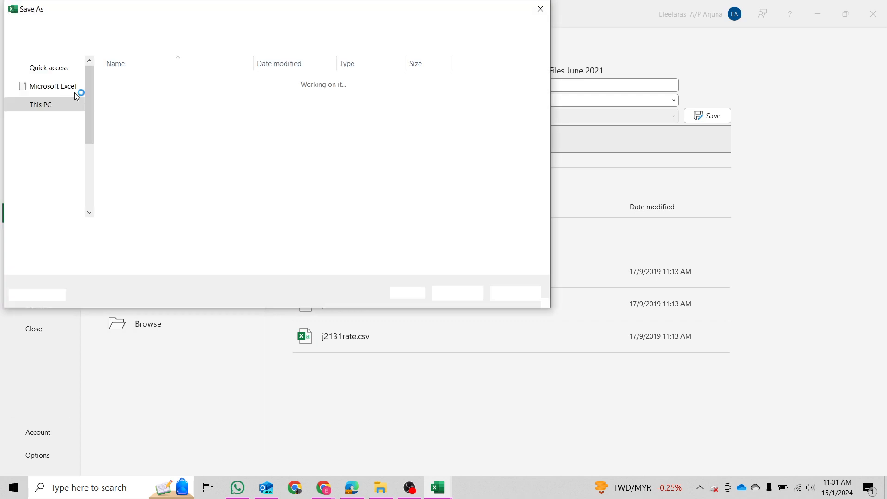
scroll(60, 149, up, 8)
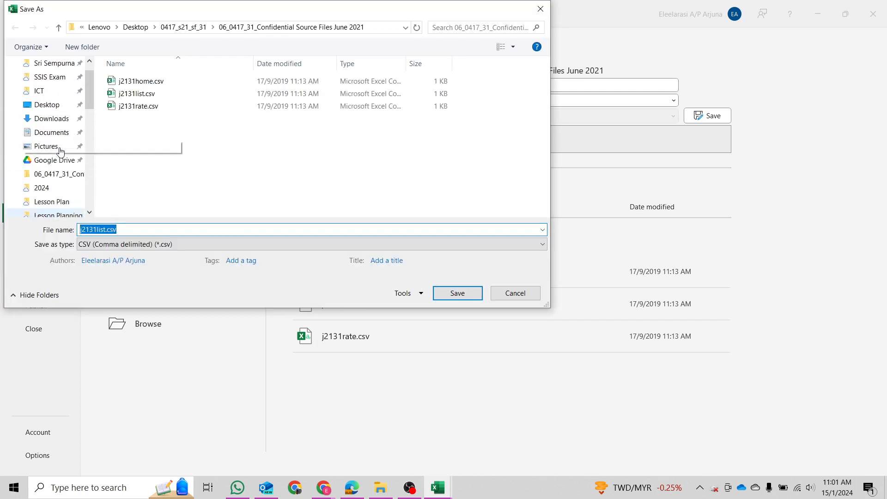
click(49, 142)
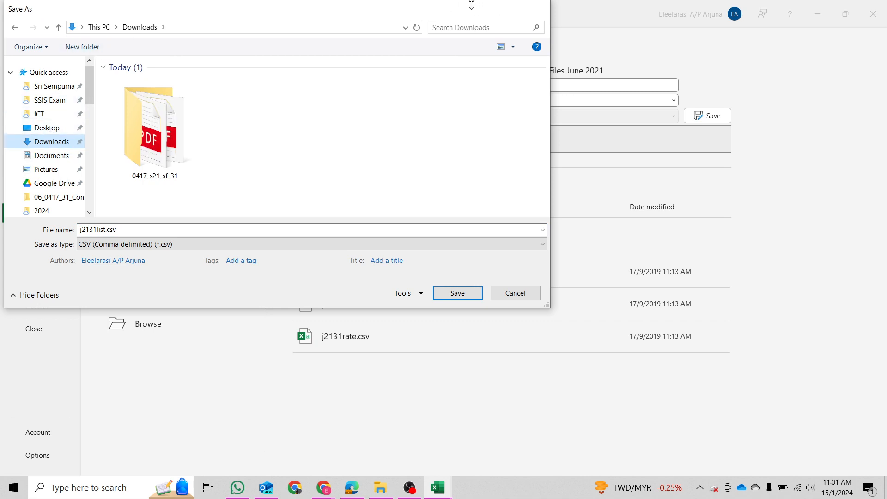
key(Escape)
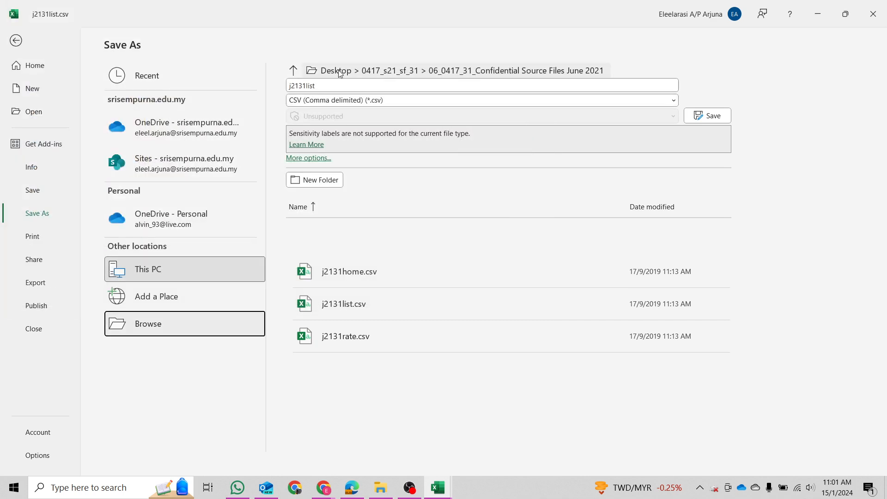
click(192, 268)
Save as an Excel Workbook (.xlsx) named j2131bhh_ plus the centre and candidate numbers.
double_click(547, 9)
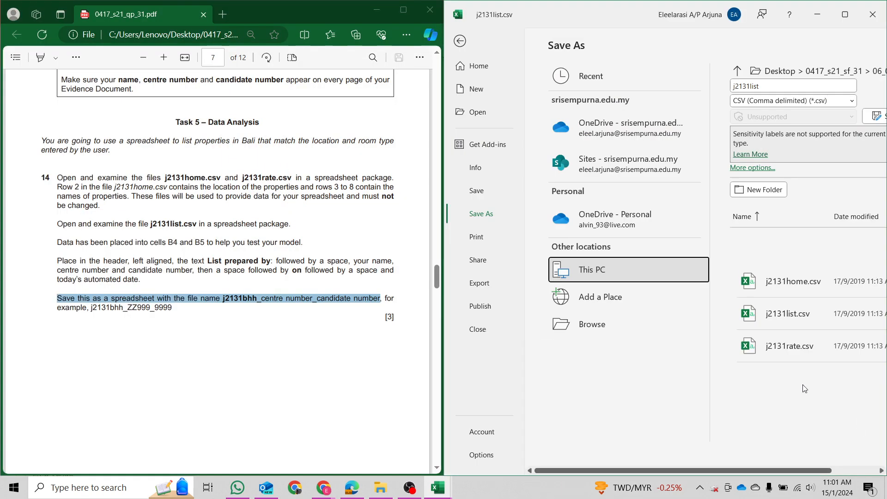
click(769, 83)
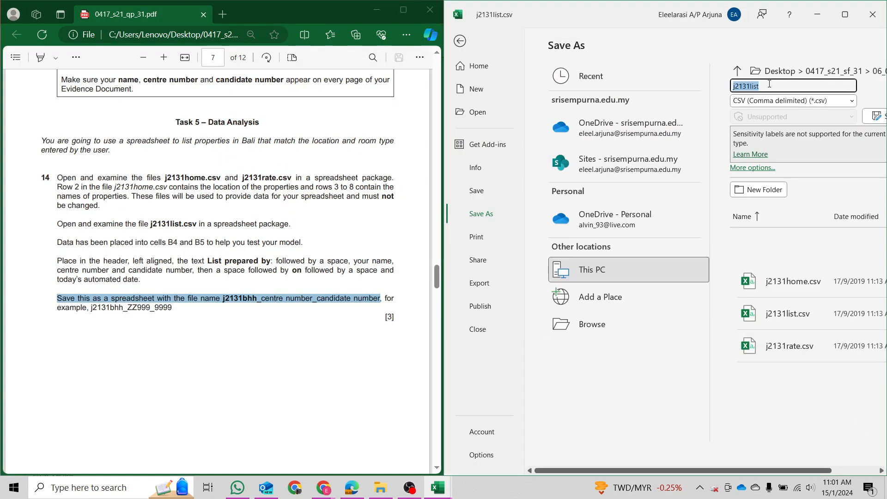
text(j)
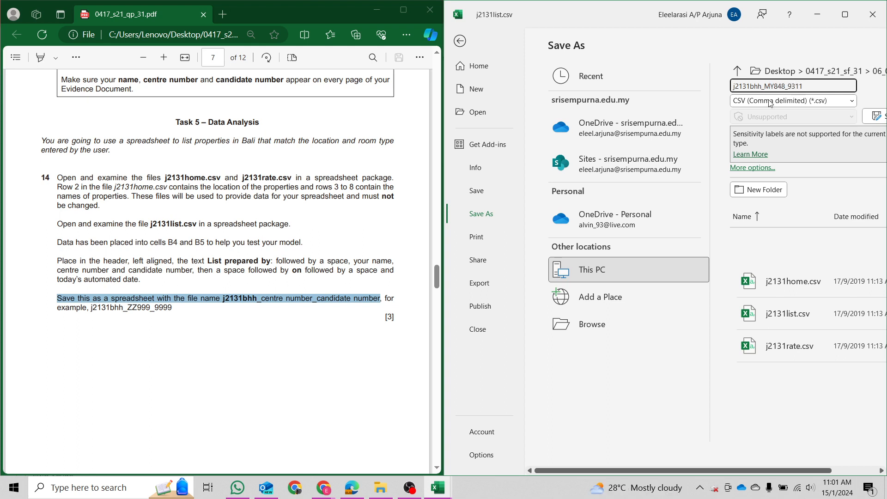
click(813, 103)
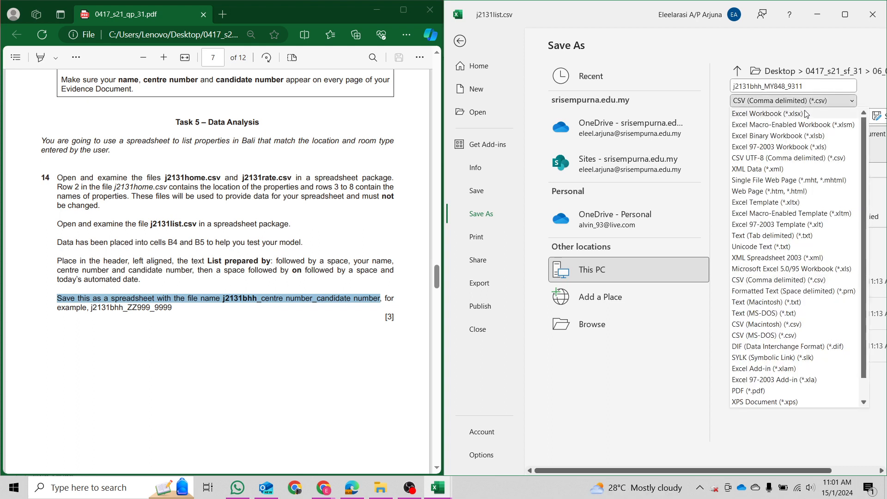
click(808, 115)
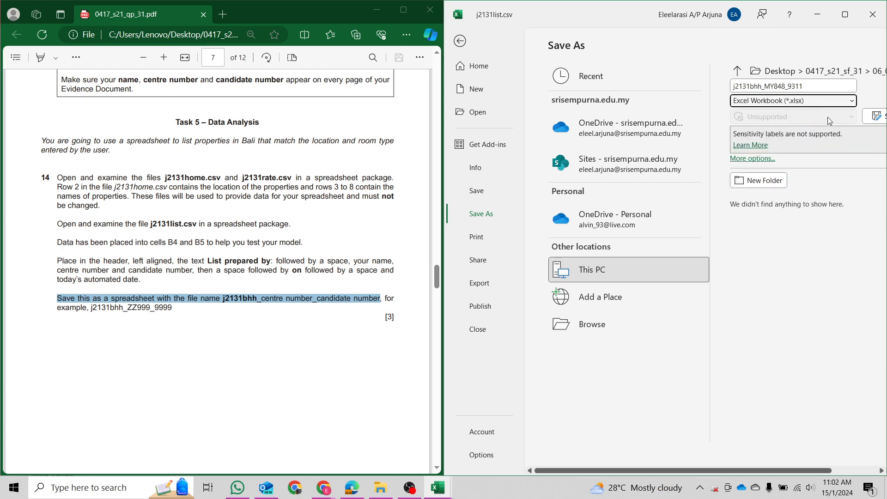
click(878, 117)
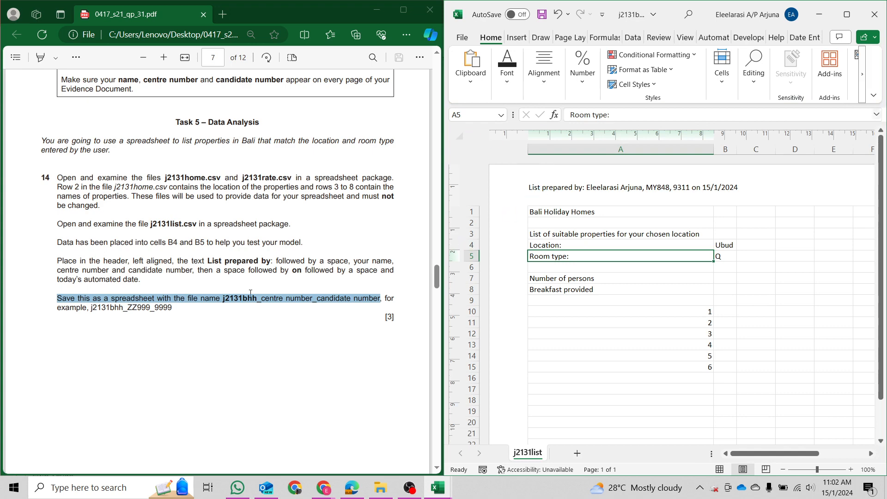
Turn to page 8 of the paper and switch j2131list to Normal view.
click(284, 314)
scroll(284, 305, down, 10)
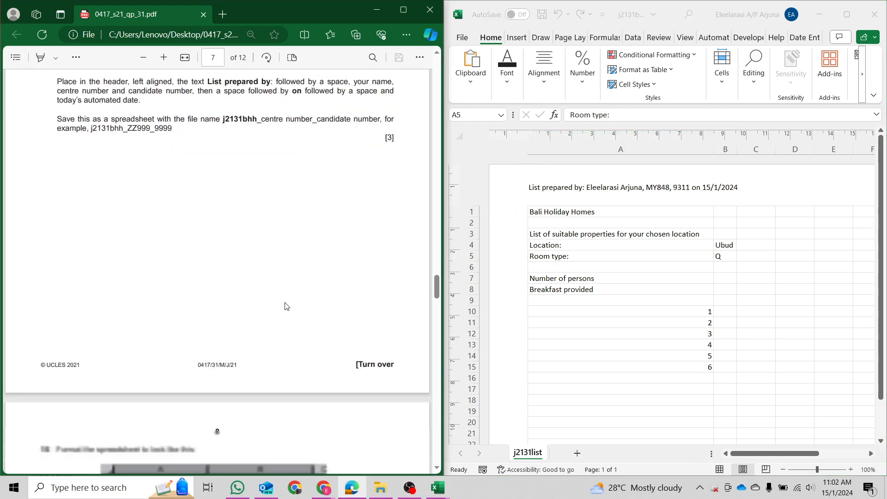
scroll(283, 297, down, 2)
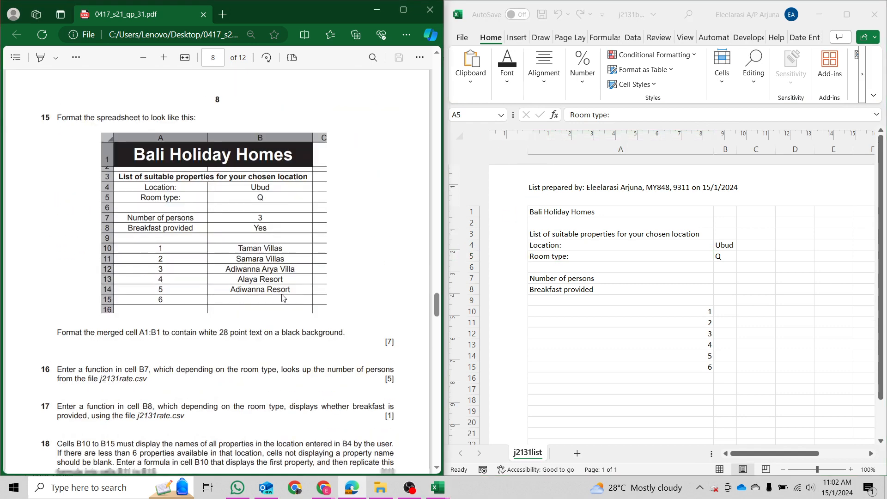
click(720, 470)
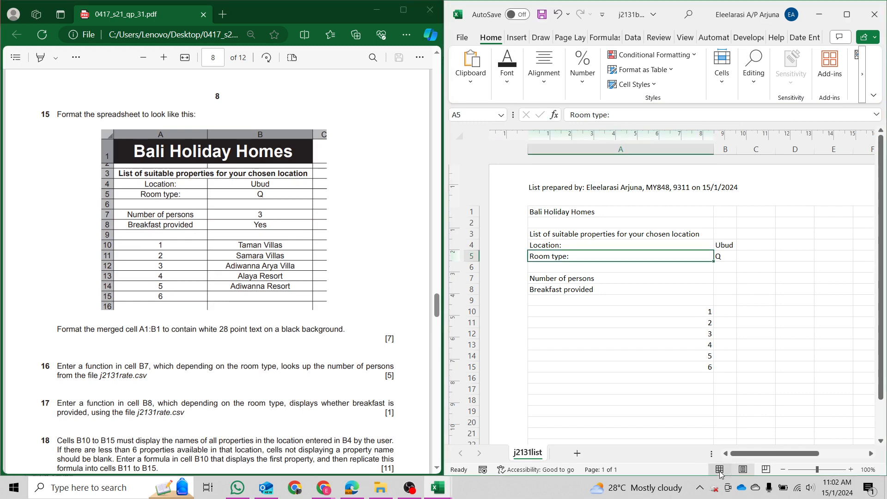
click(720, 470)
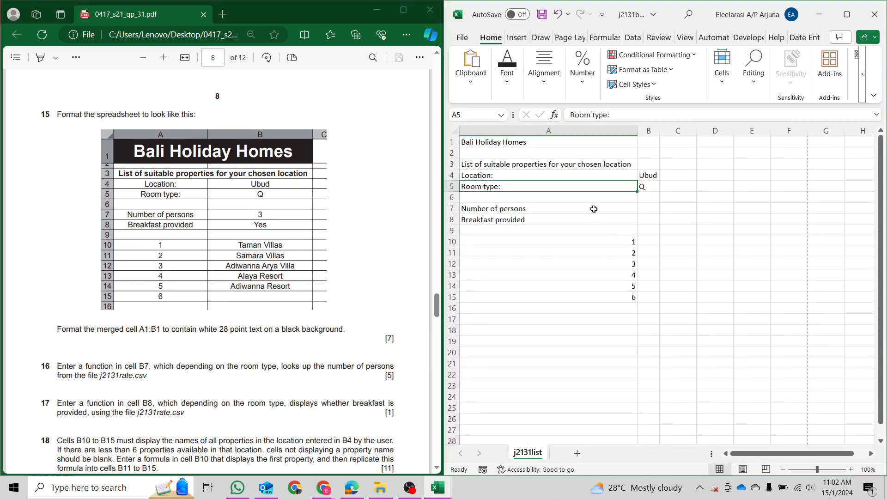
Select the empty cells B10:B15 while reading the formatting and merged-title instructions.
drag(59, 111, 197, 115)
click(279, 243)
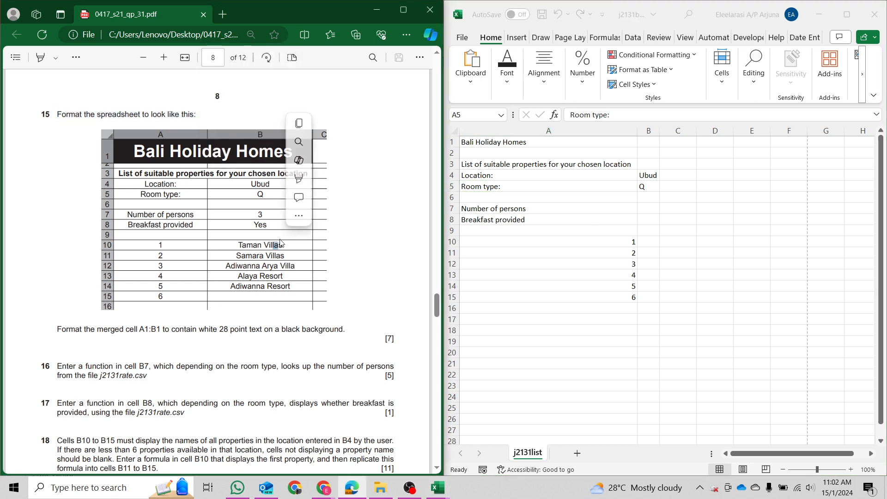
click(621, 230)
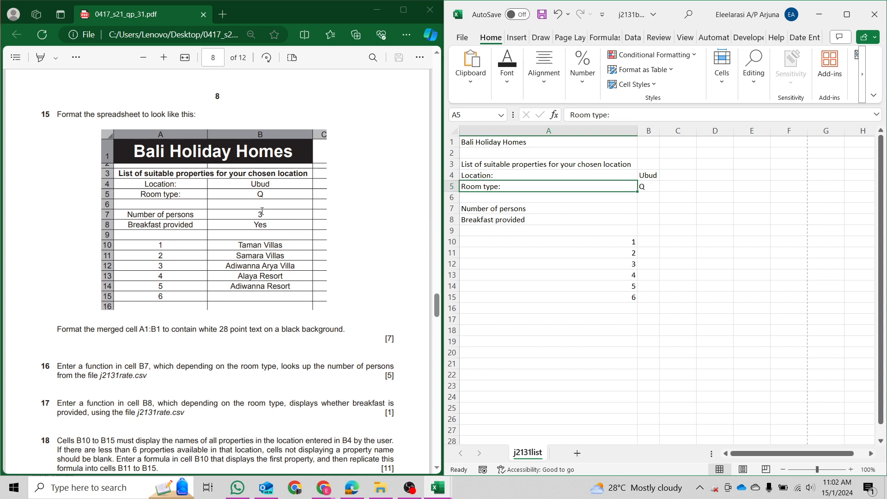
click(270, 187)
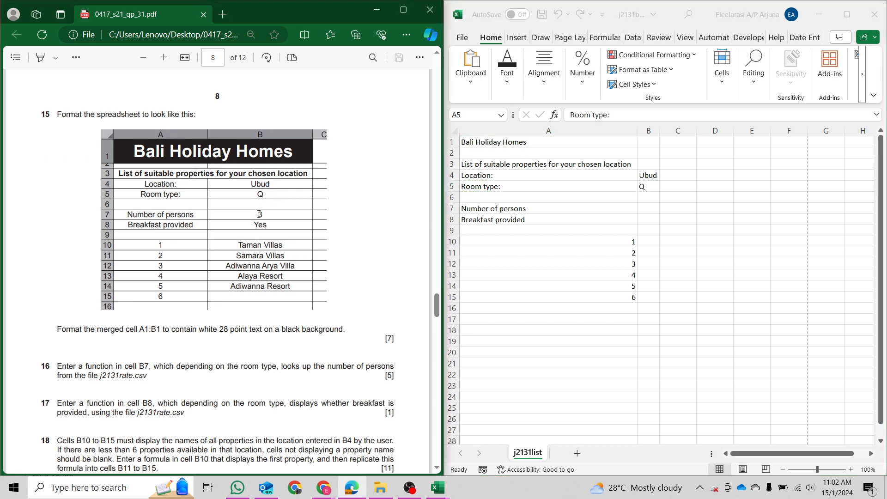
click(629, 214)
drag(649, 211, 651, 298)
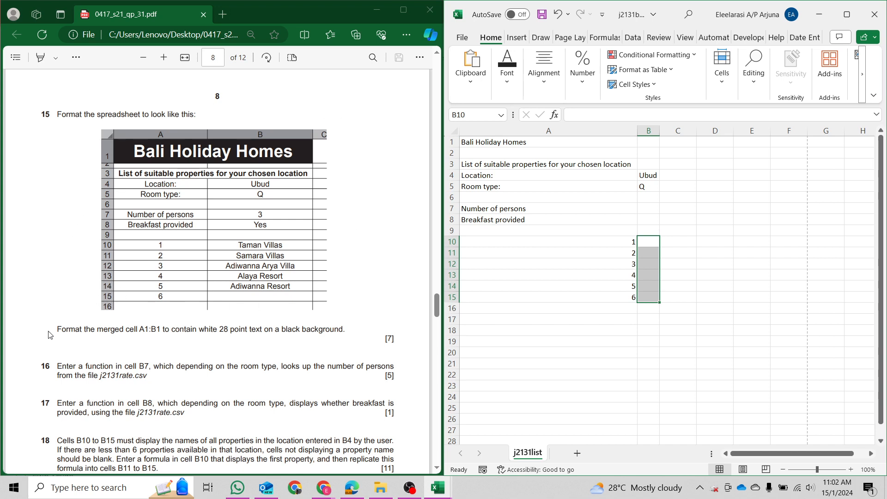
drag(59, 329, 346, 328)
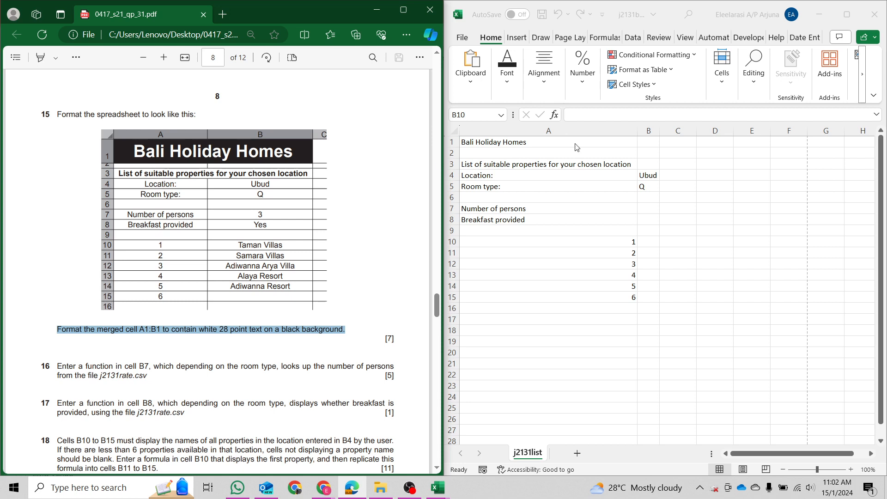
Merge and centre cells A1:B1 for the Bali Holiday Homes title.
click(594, 140)
drag(594, 140, 649, 142)
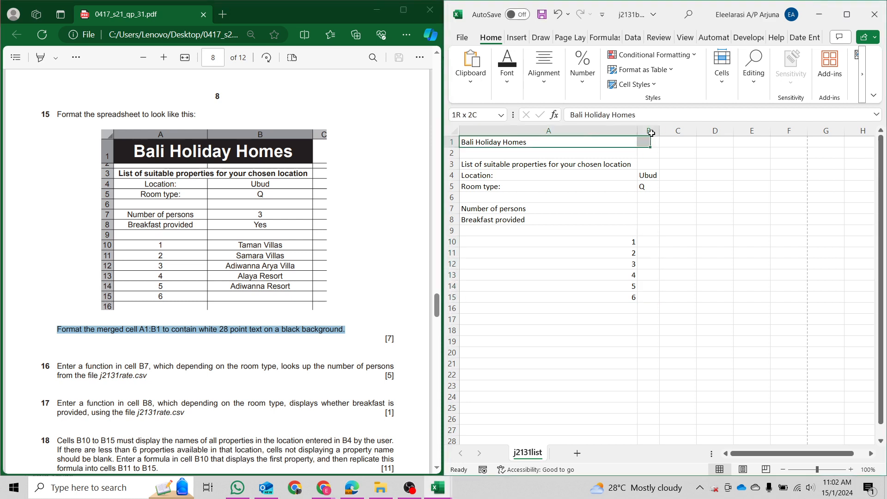
click(594, 90)
click(544, 69)
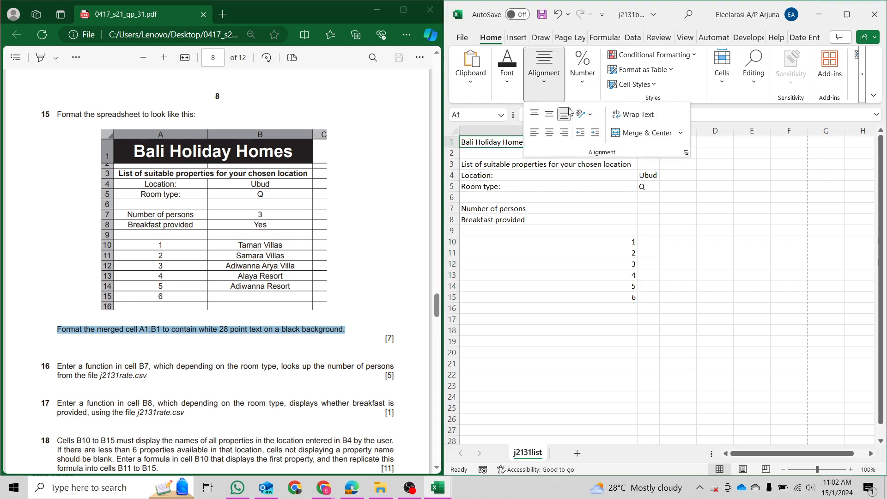
click(615, 134)
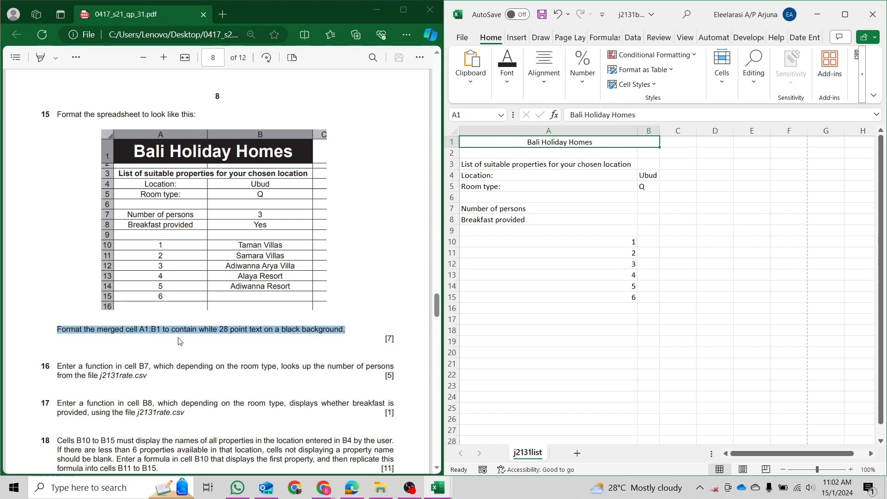
Make the title white, 28-point text on a black fill.
click(509, 59)
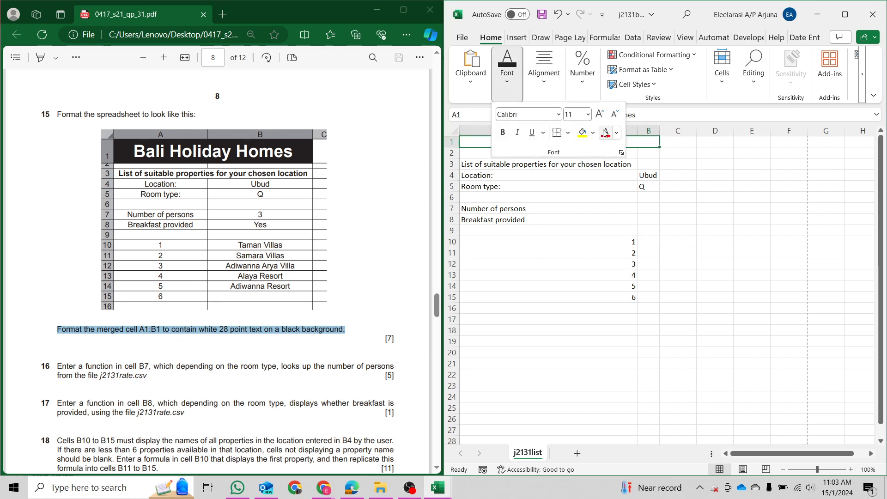
click(617, 133)
click(607, 179)
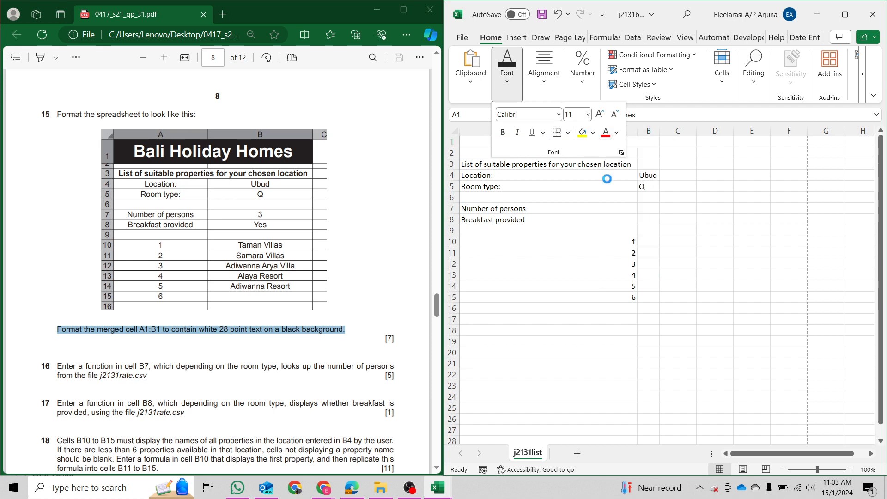
click(574, 114)
text(2)
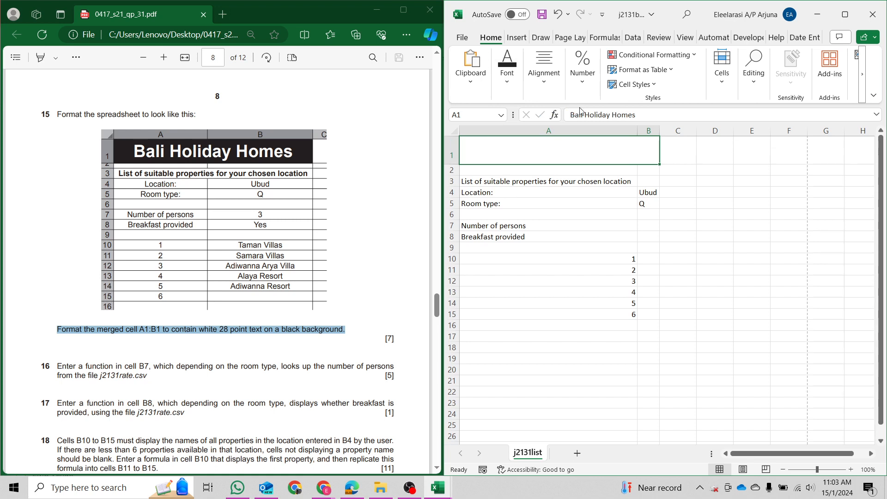
click(507, 67)
click(594, 137)
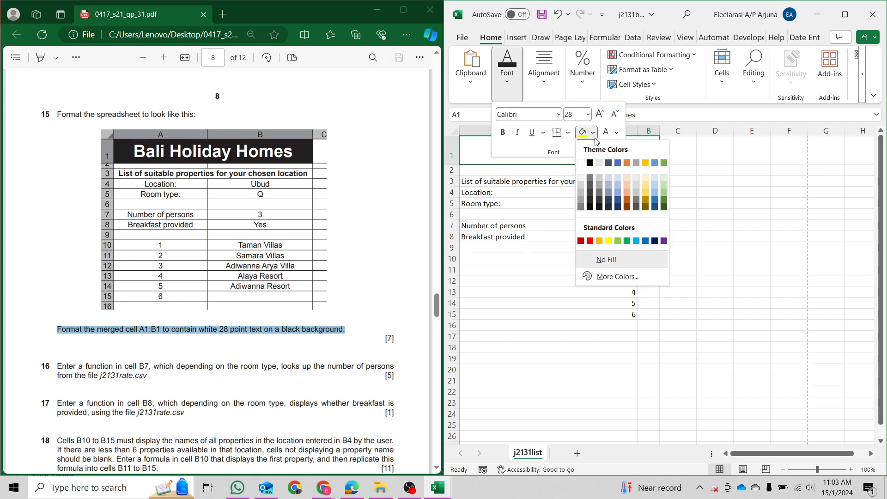
click(591, 162)
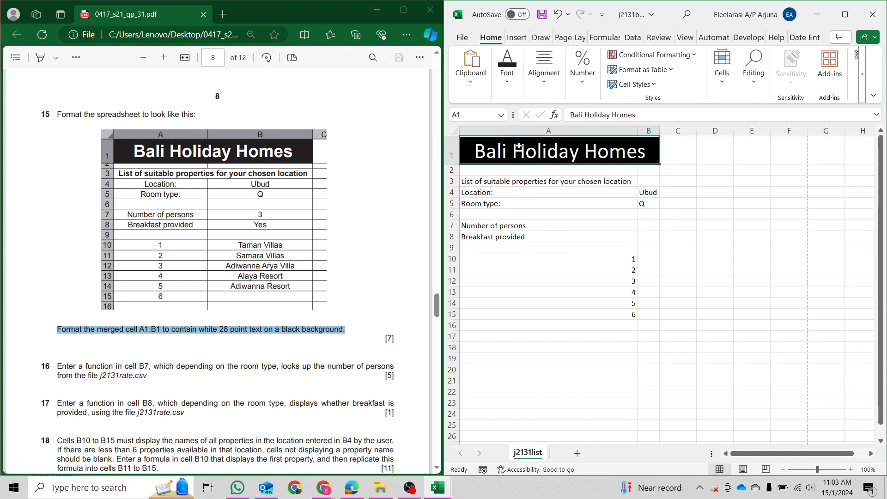
Bold the title, then set the whole sheet's font to Times New Roman.
key(ctrl+b)
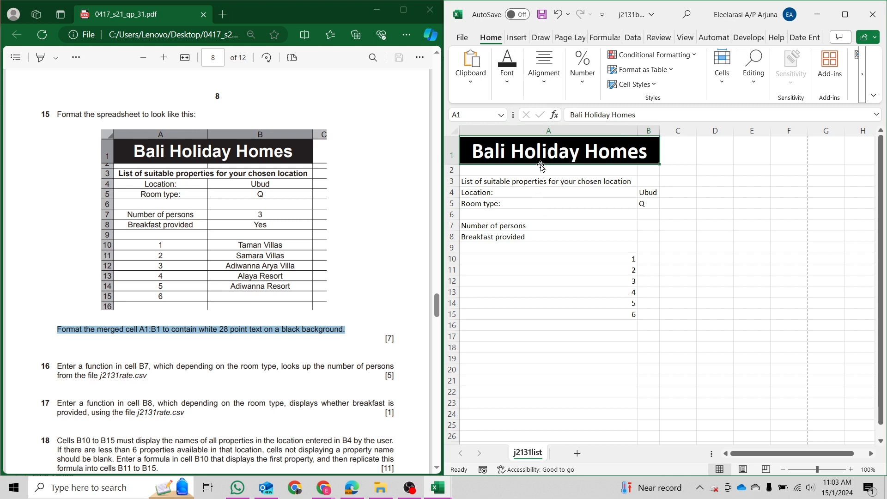
click(456, 132)
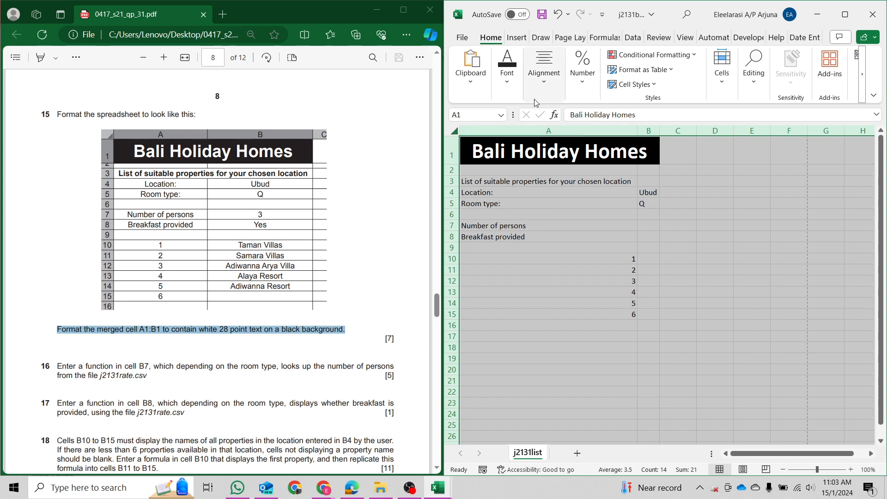
click(508, 92)
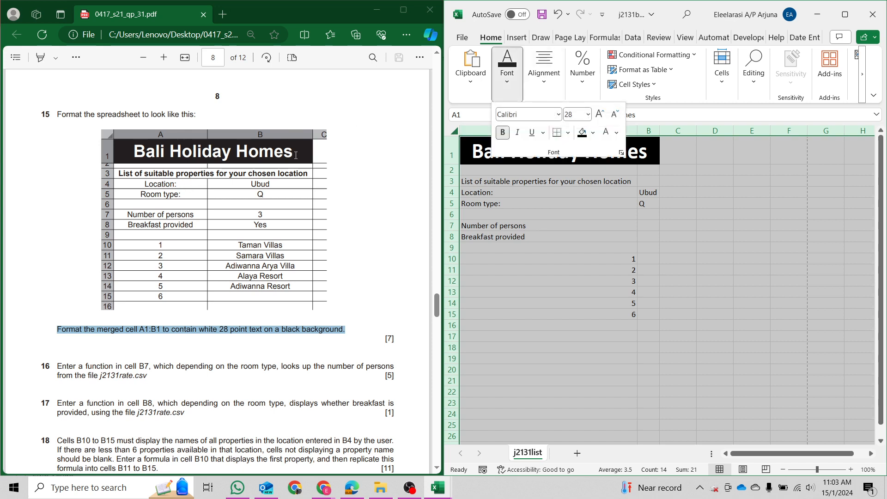
click(570, 185)
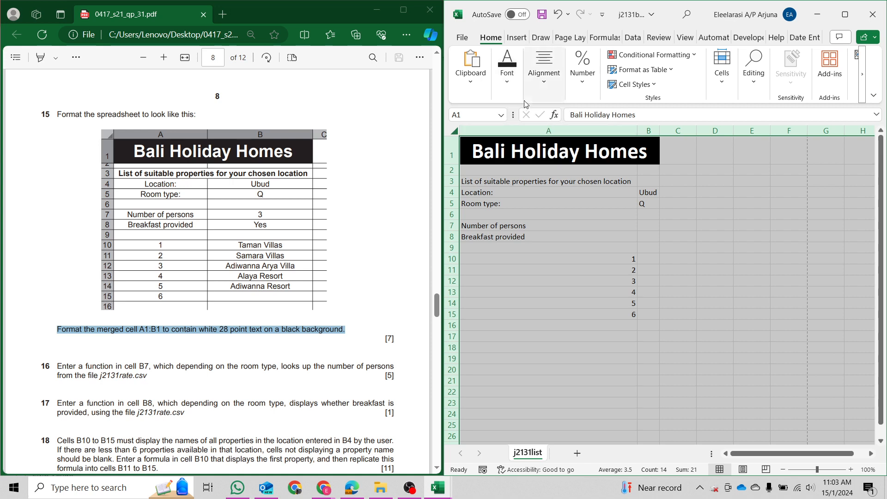
click(511, 79)
click(537, 115)
text(Times New Roman)
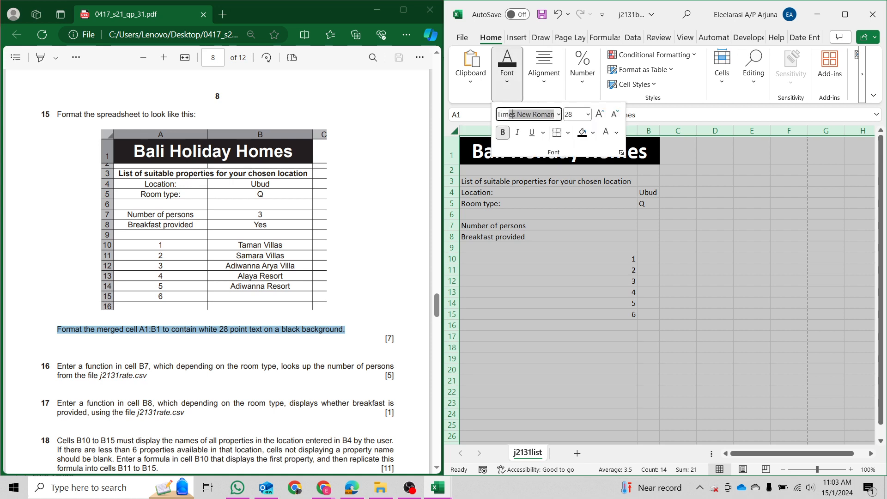
key(Return)
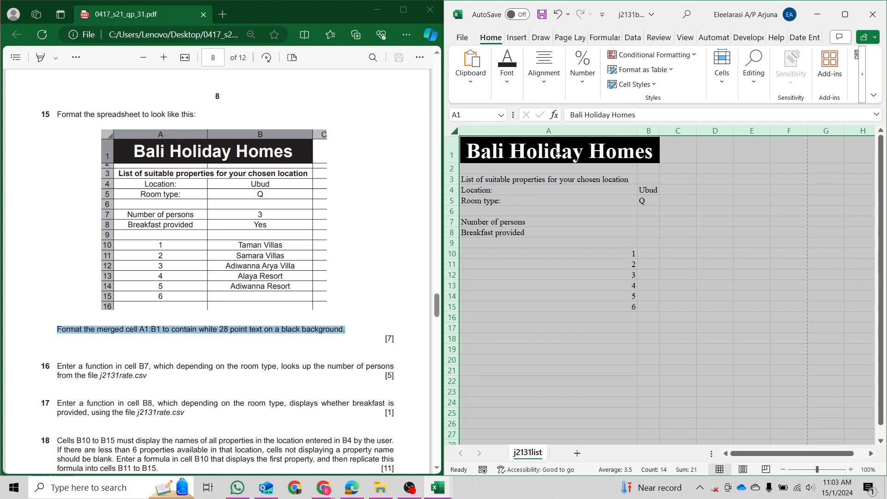
Select the entire worksheet and replace its font with Arial.
click(221, 159)
click(582, 161)
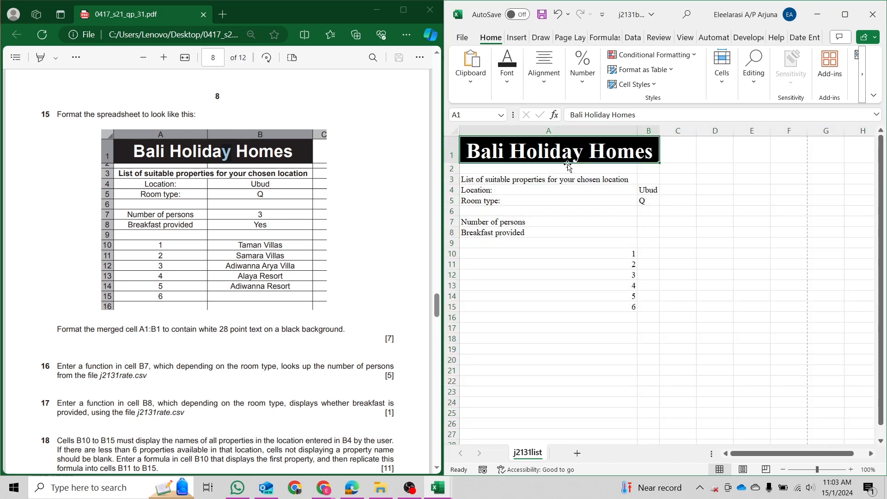
click(454, 131)
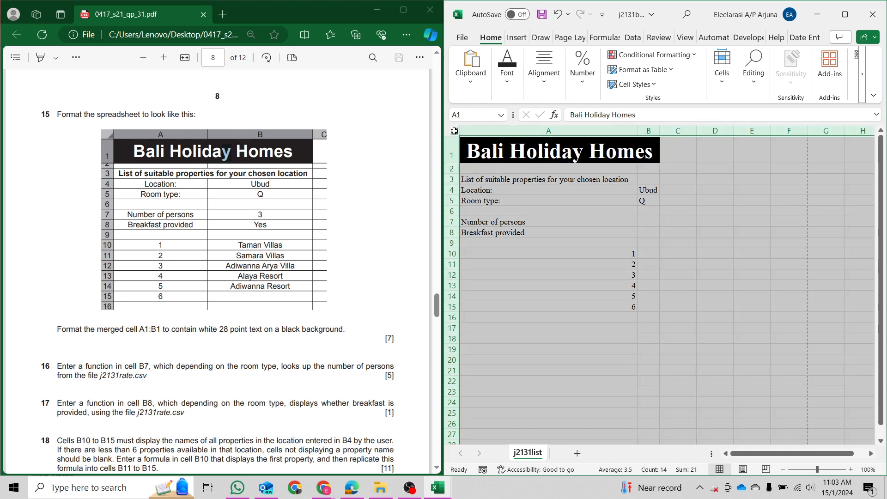
click(503, 84)
click(543, 113)
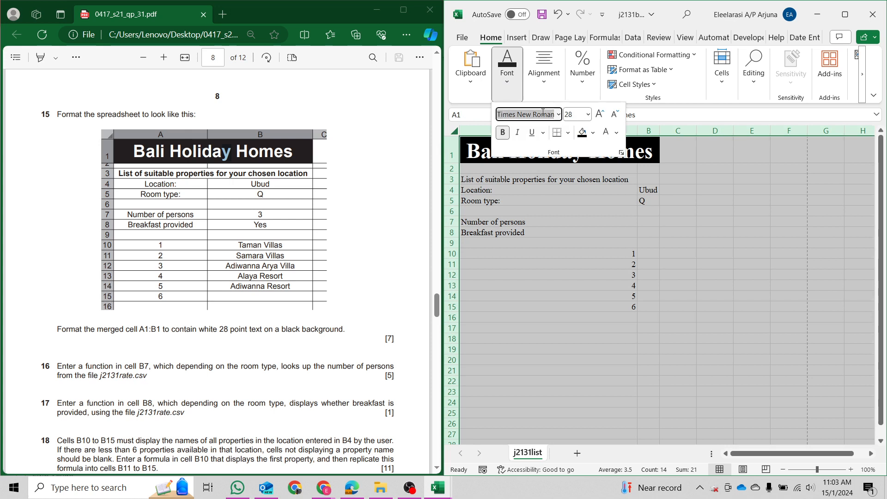
text(Ri)
key(BackSpace)
key(BackSpace)
text(Arial)
key(Return)
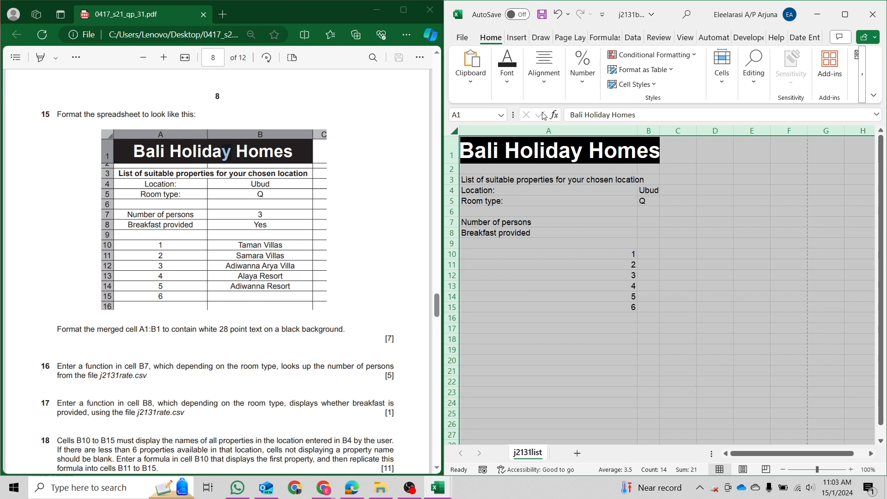
click(567, 198)
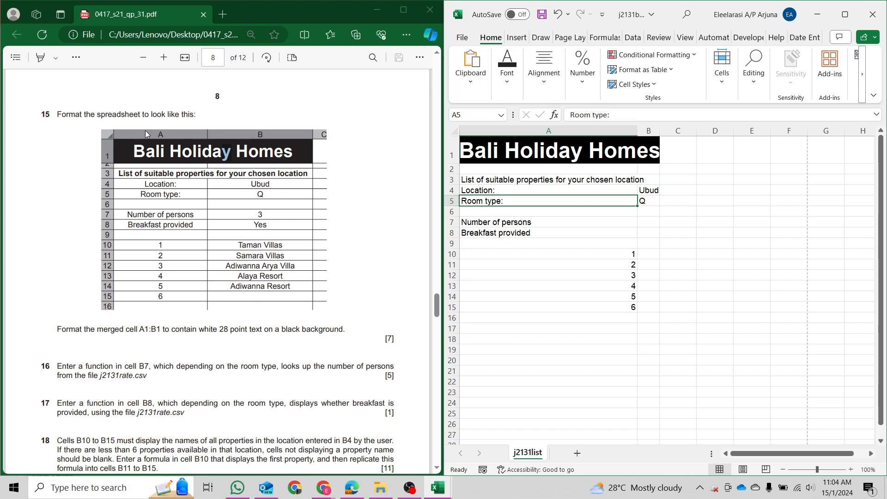
Select columns A and B and drag them wider.
click(672, 156)
mouse_move(568, 135)
mouse_down()
mouse_move(550, 135)
mouse_move(647, 133)
mouse_move(557, 139)
mouse_move(567, 146)
mouse_up()
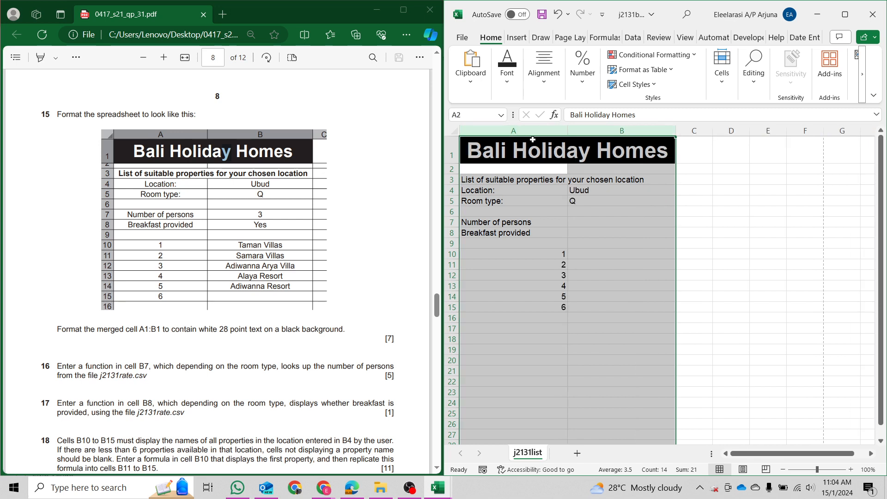
mouse_move(568, 131)
mouse_down()
mouse_move(654, 131)
mouse_move(600, 147)
mouse_move(565, 143)
mouse_move(567, 133)
mouse_move(581, 135)
mouse_up()
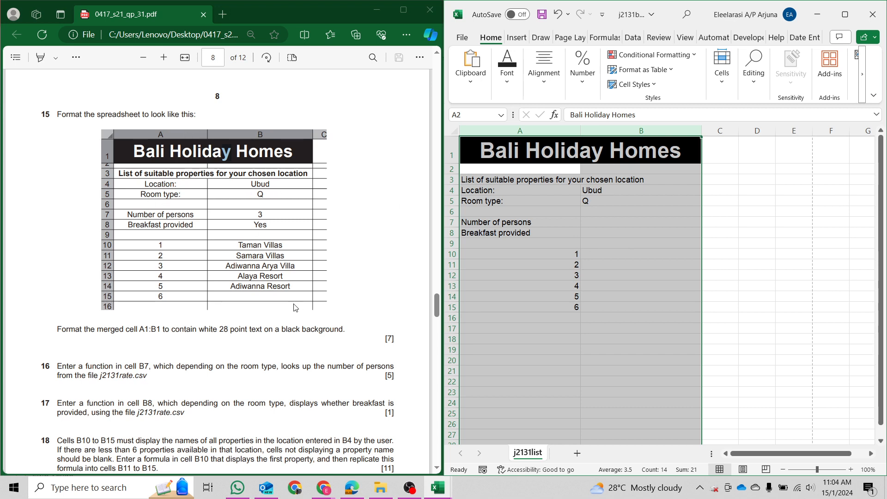
Centre the contents of columns A and B horizontally and vertically.
click(548, 86)
click(552, 137)
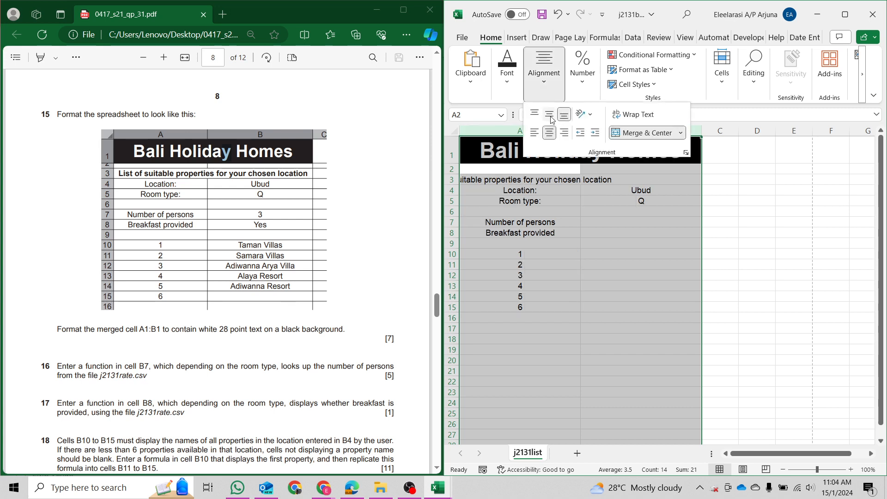
click(551, 120)
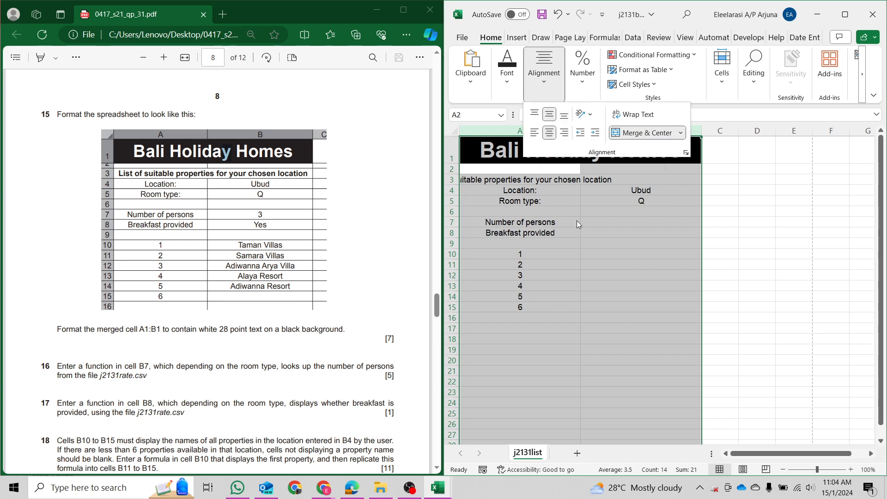
key(Escape)
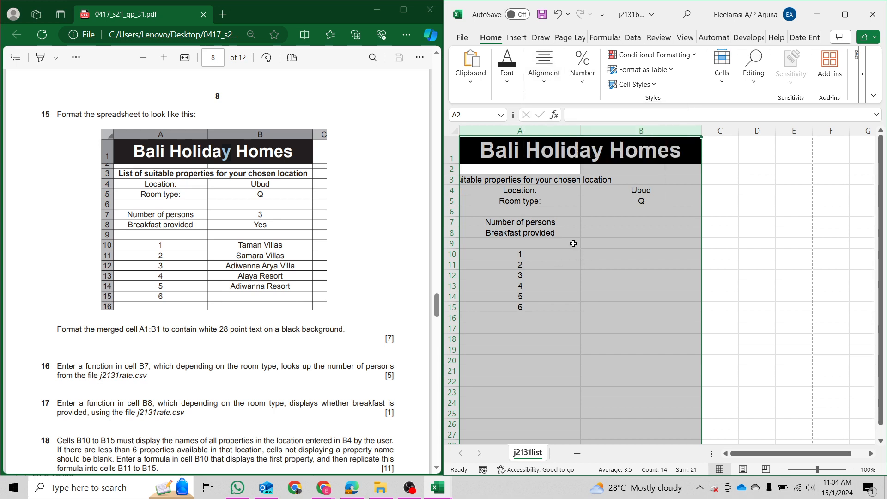
click(516, 179)
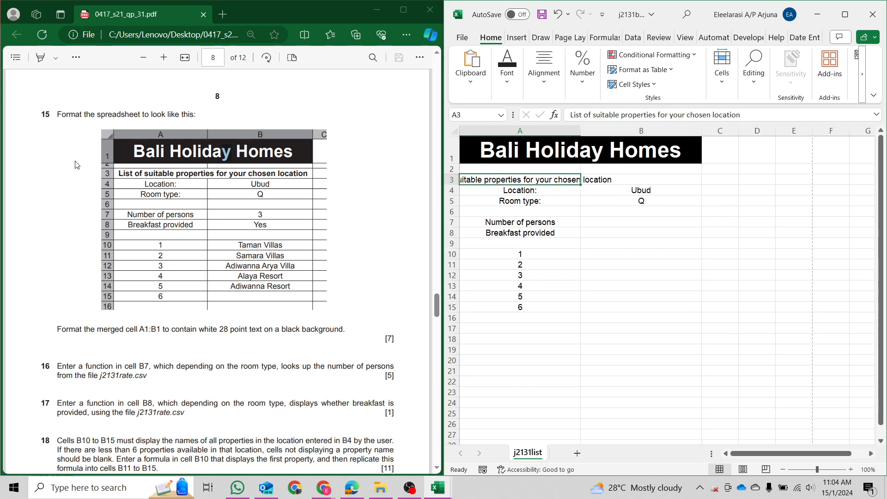
Drag the row 2 border up to make row 2 shorter.
click(453, 158)
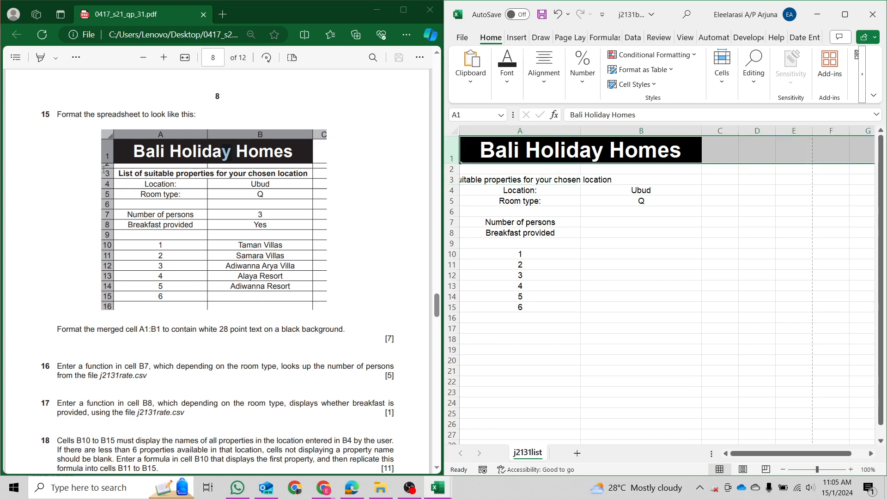
mouse_move(105, 170)
mouse_down()
mouse_move(119, 172)
mouse_move(110, 165)
mouse_move(111, 173)
mouse_up()
drag(180, 225, 183, 224)
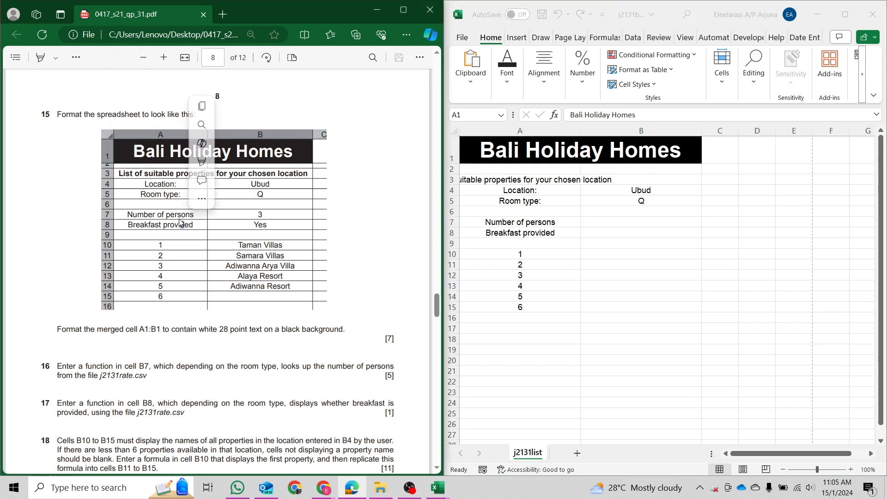
click(78, 185)
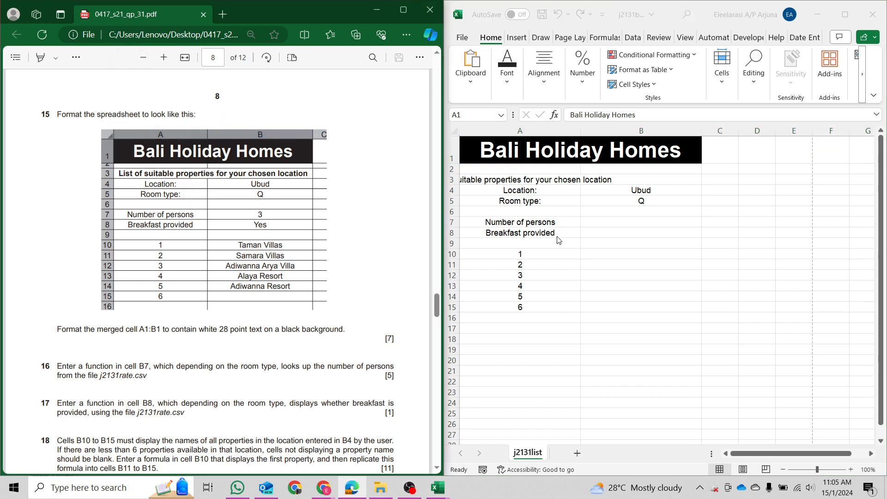
click(475, 176)
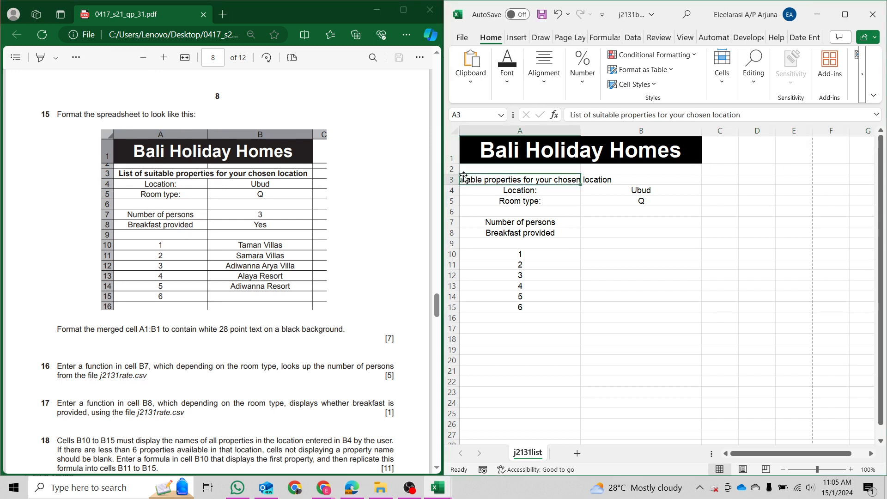
click(460, 178)
drag(454, 173, 454, 168)
click(452, 167)
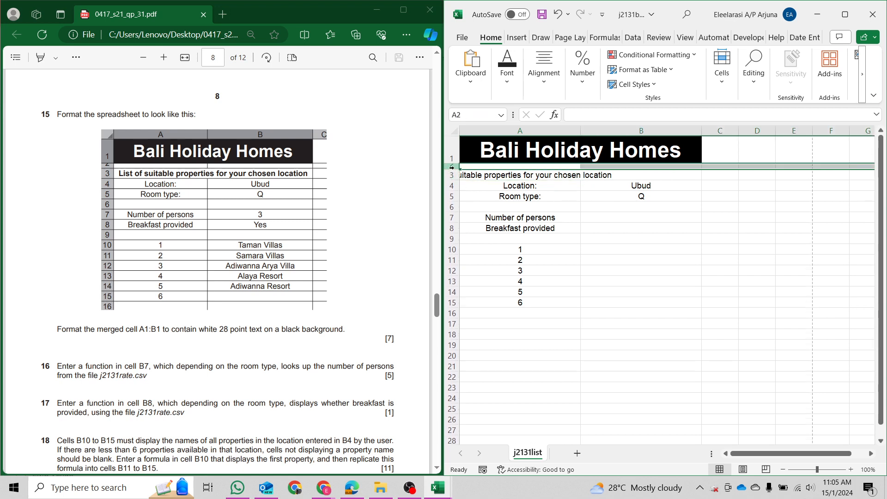
Merge A3:B3, left-align the list heading and make it bold.
click(523, 176)
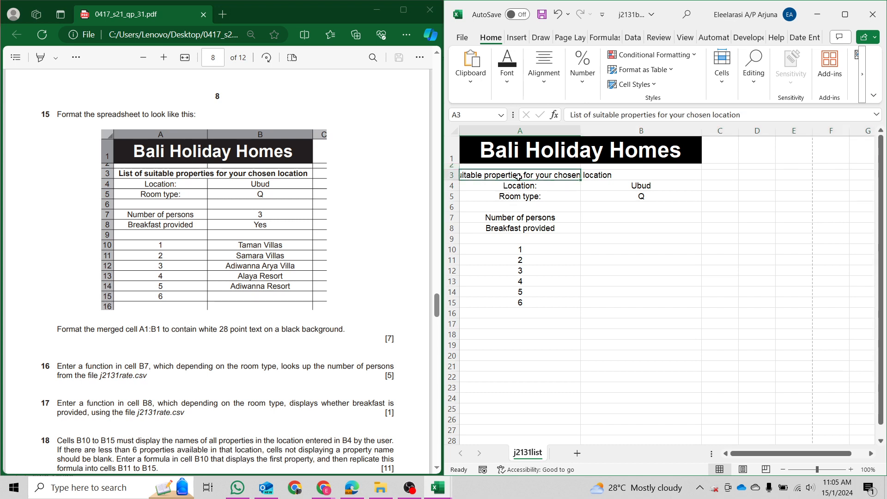
key(shift+Right)
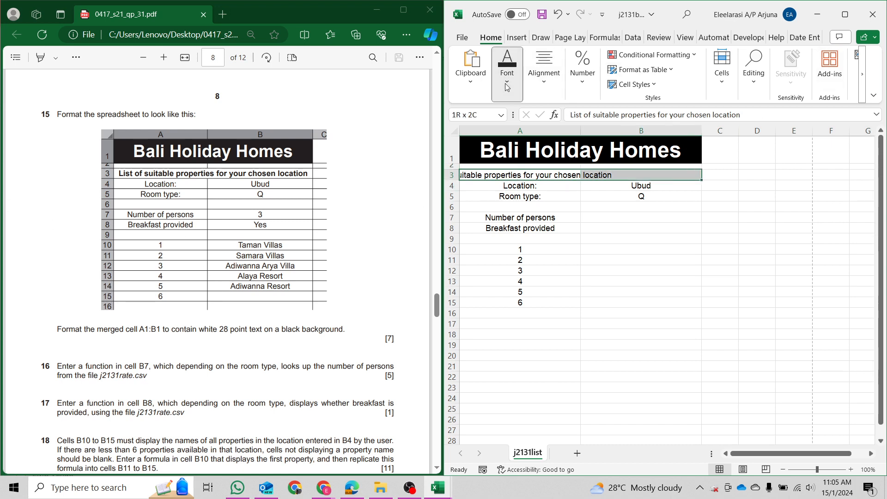
click(544, 69)
click(631, 135)
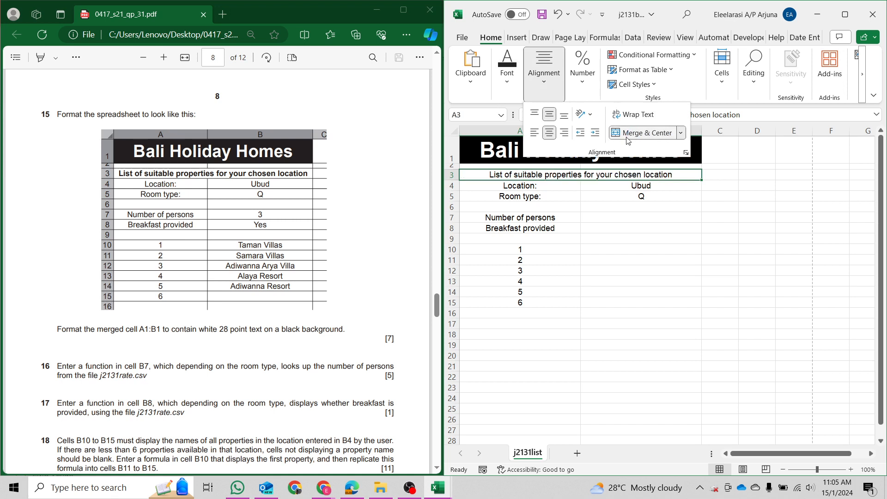
click(534, 133)
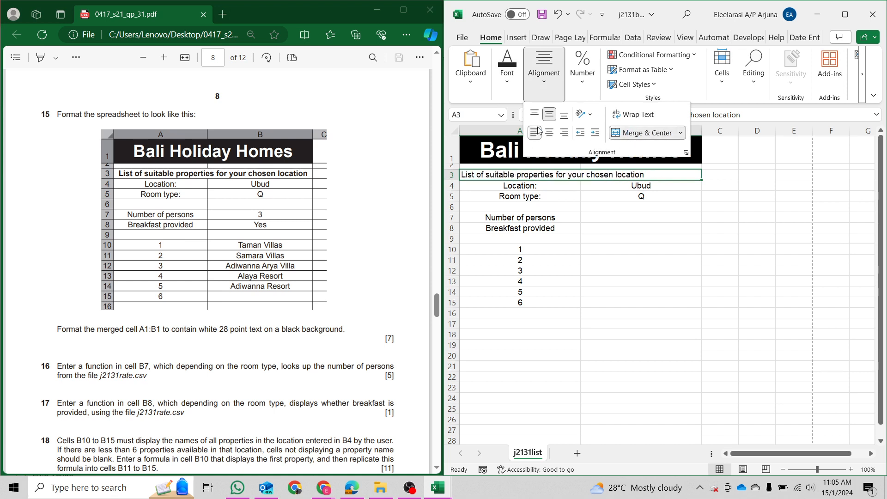
click(564, 260)
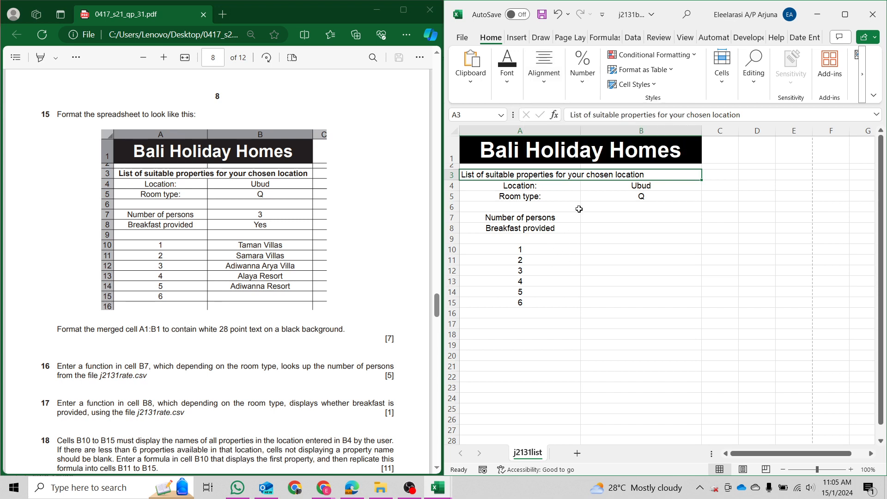
key(ctrl+b)
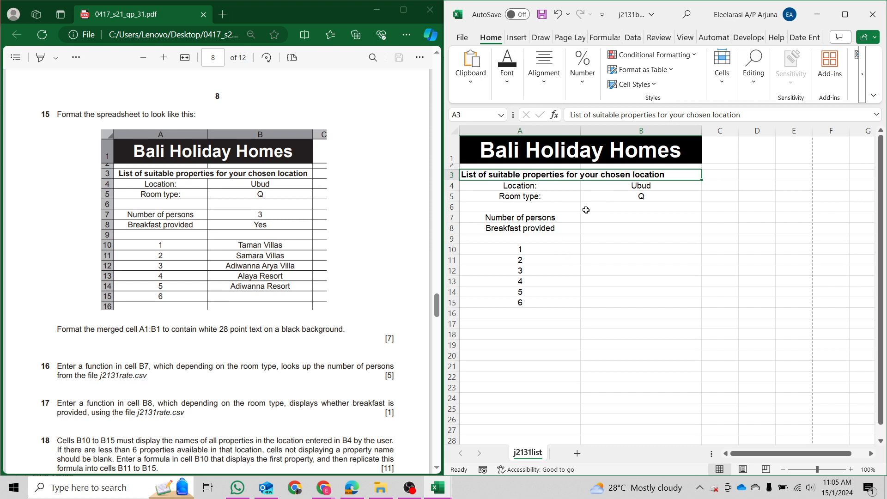
Select rows 4 through 15 below the heading, then clear the selection.
click(504, 187)
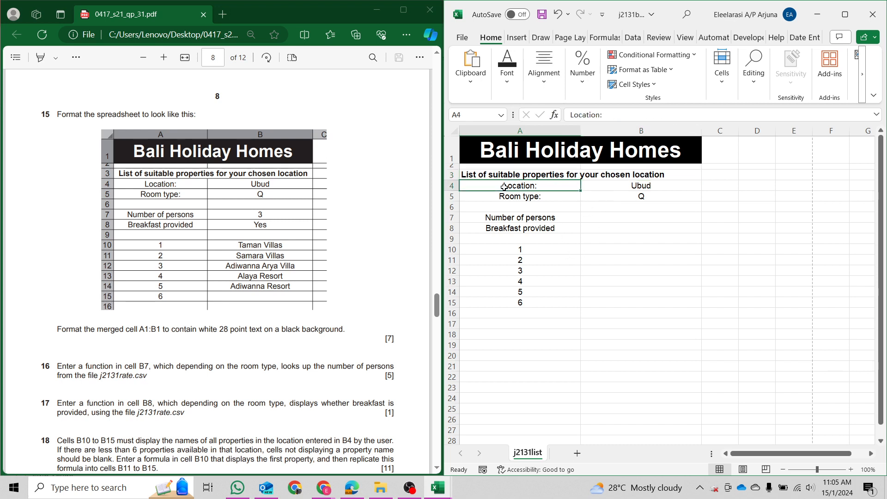
drag(505, 187, 570, 217)
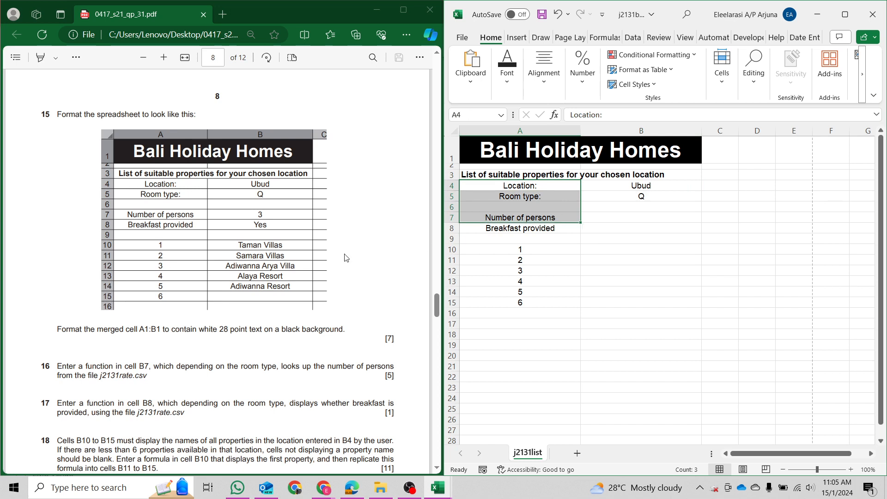
click(476, 216)
drag(453, 185, 453, 303)
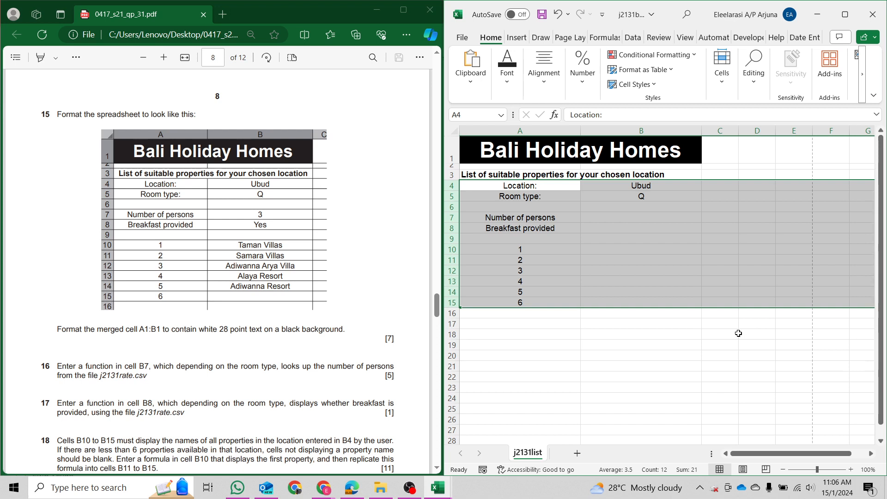
click(600, 217)
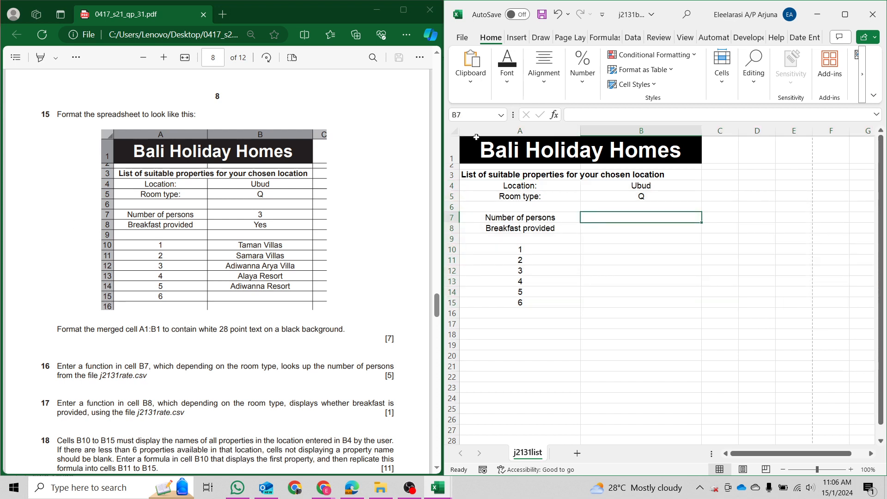
Apply All Borders to the range A1:B15.
click(505, 167)
click(507, 150)
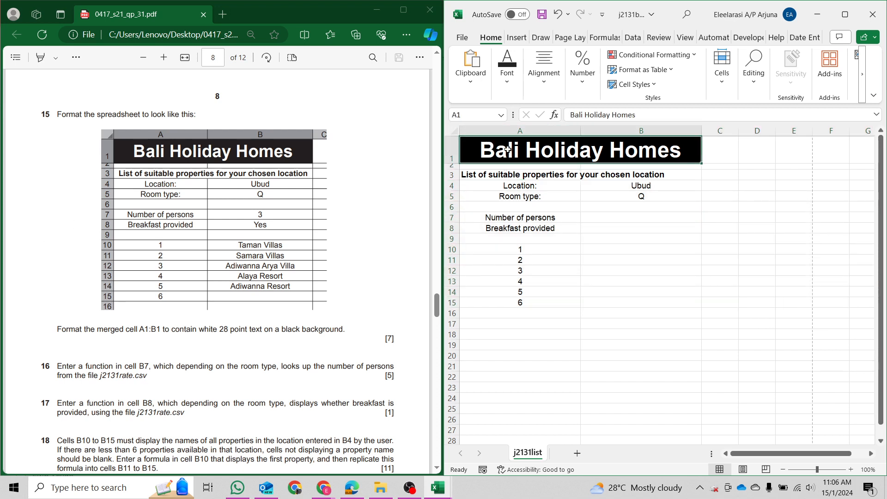
key(ctrl+a)
drag(508, 150, 520, 305)
click(507, 69)
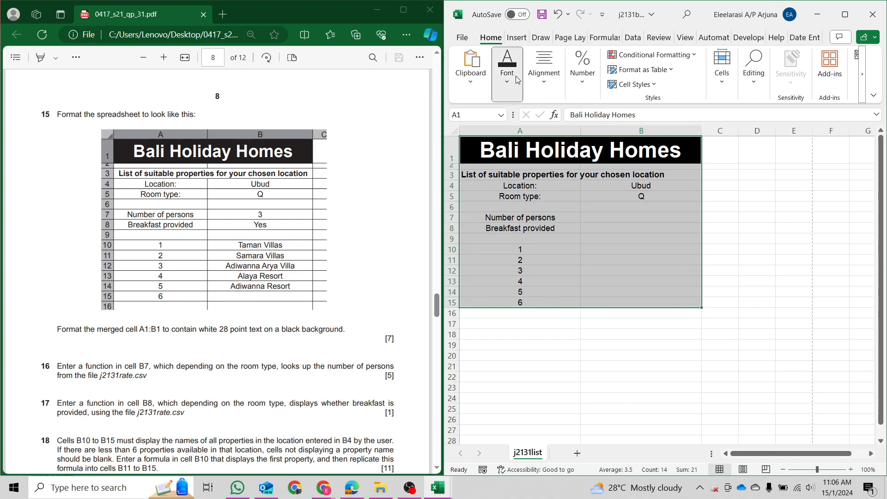
click(568, 134)
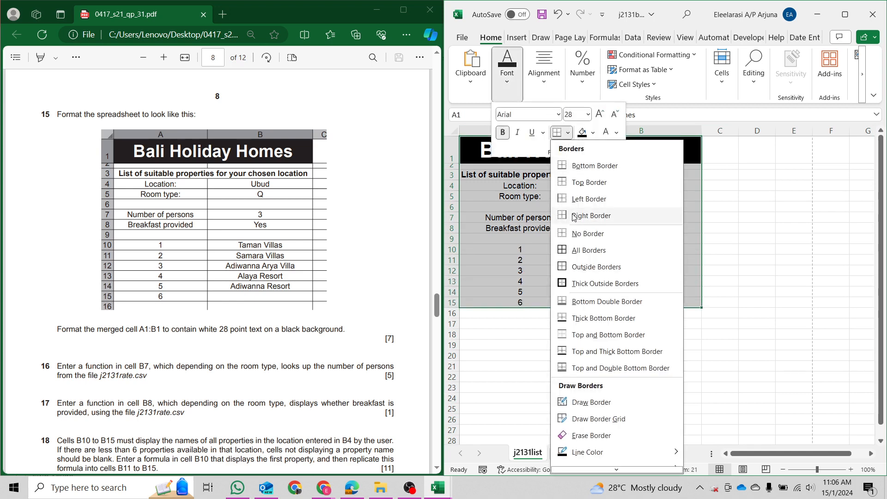
click(578, 253)
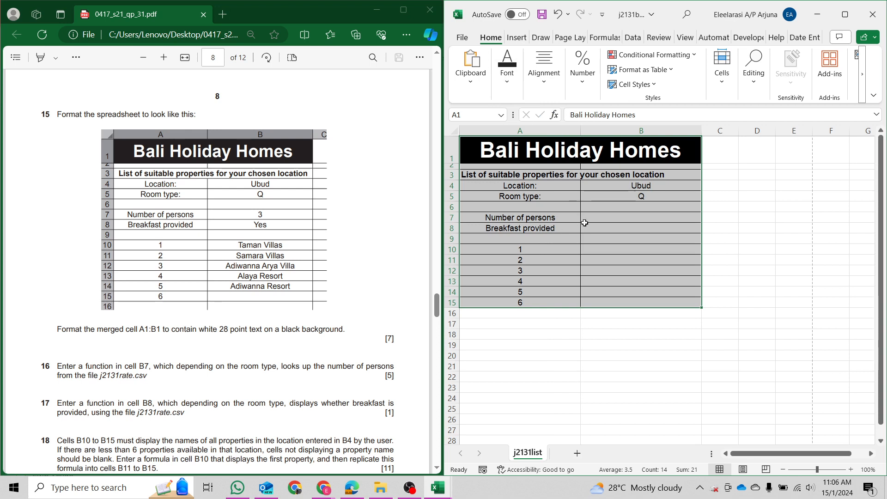
click(585, 226)
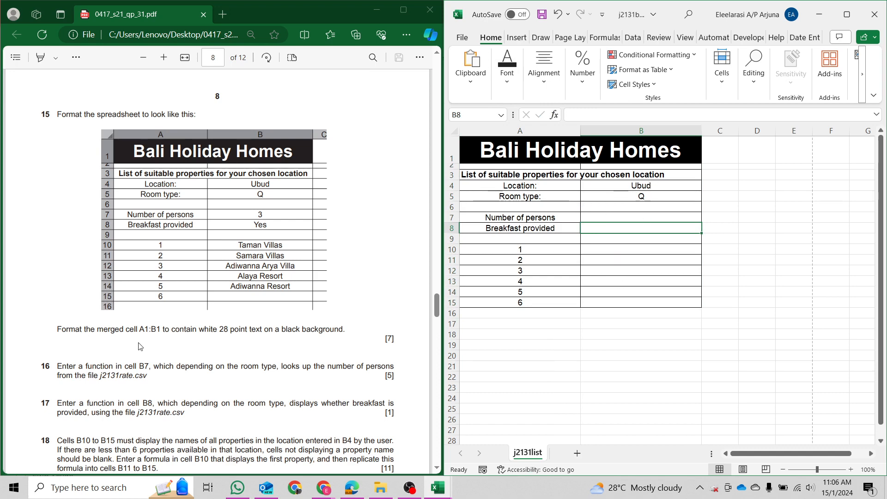
Highlight the word 'function' in question 16 in yellow.
scroll(140, 346, down, 4)
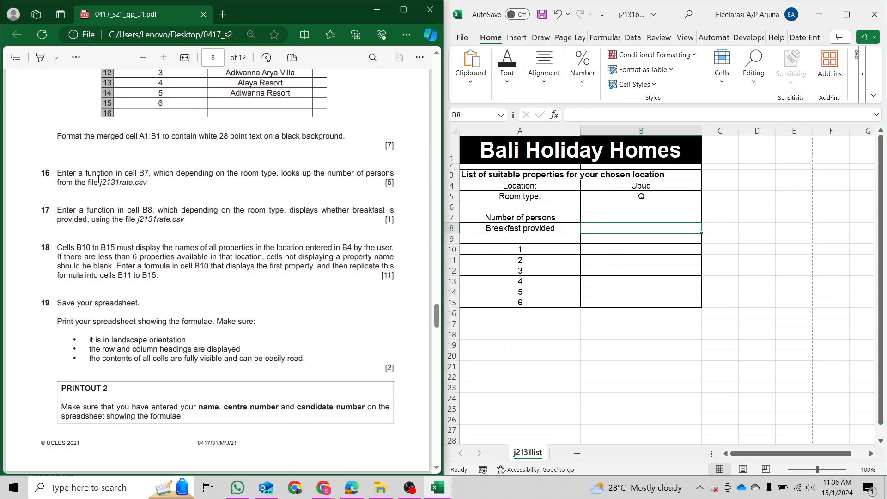
double_click(100, 186)
double_click(99, 172)
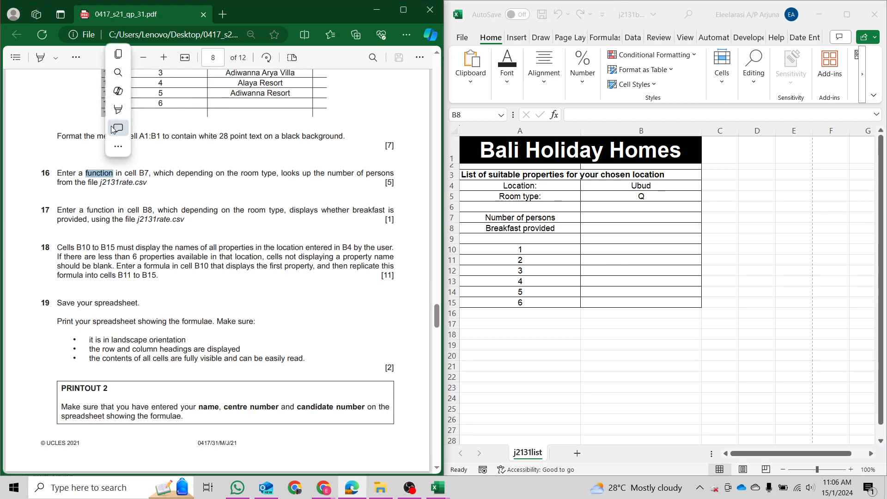
mouse_move(145, 112)
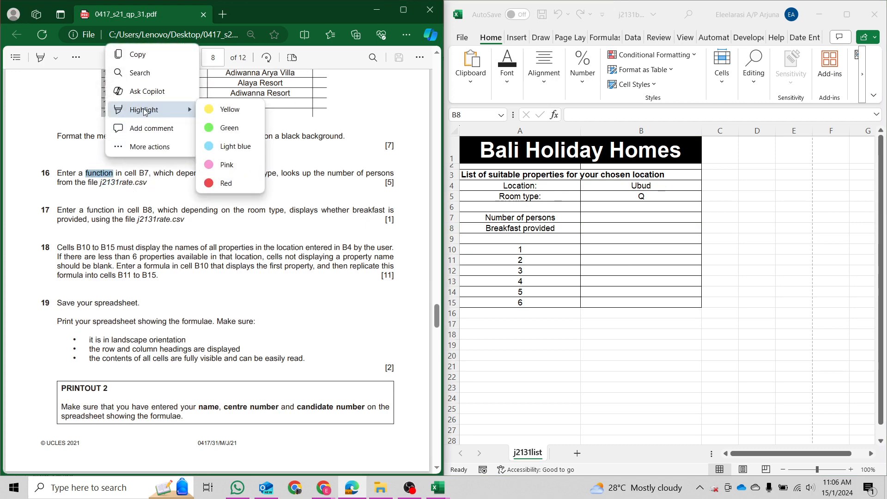
click(226, 110)
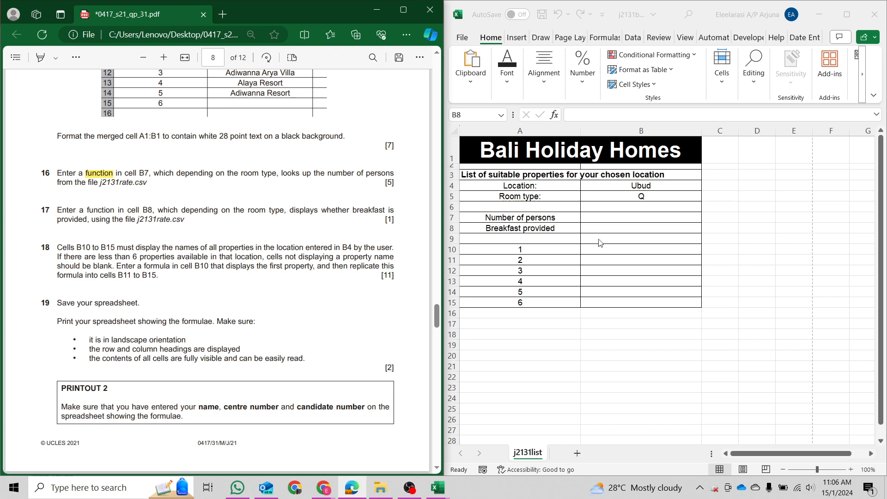
Check the room type in B5, then highlight 'depending on the room type' in green.
click(616, 227)
click(590, 215)
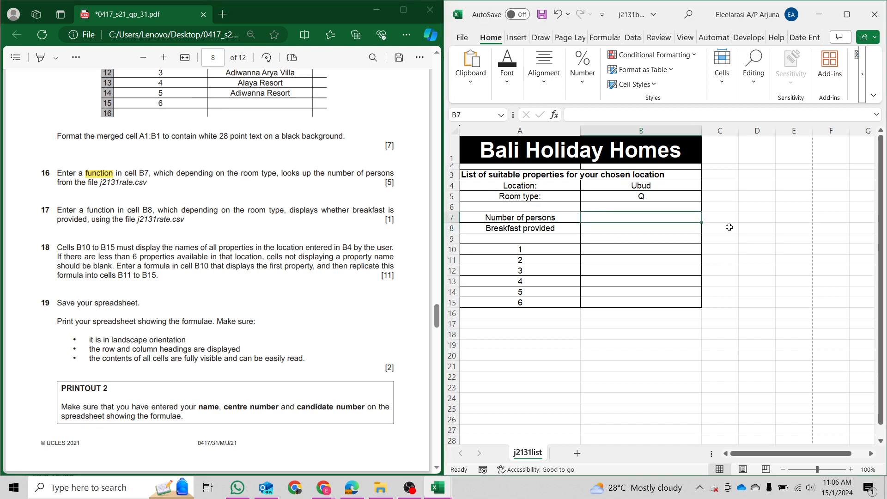
click(614, 198)
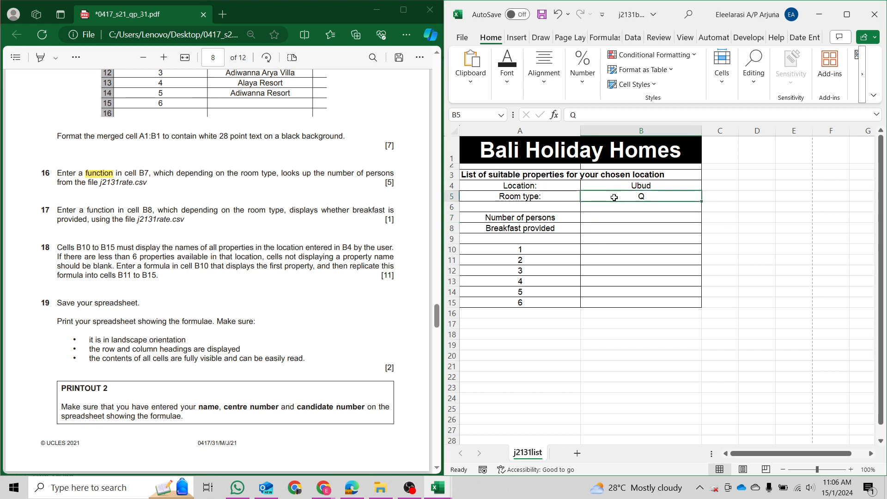
click(190, 176)
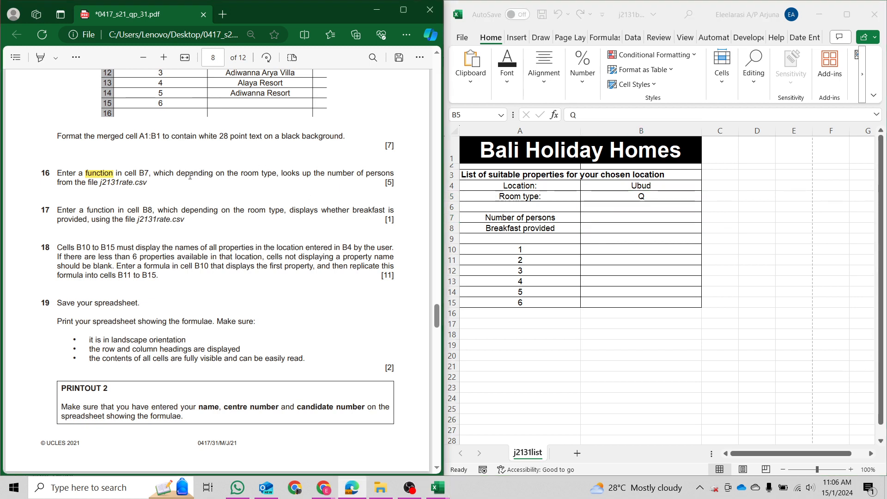
drag(178, 170, 276, 174)
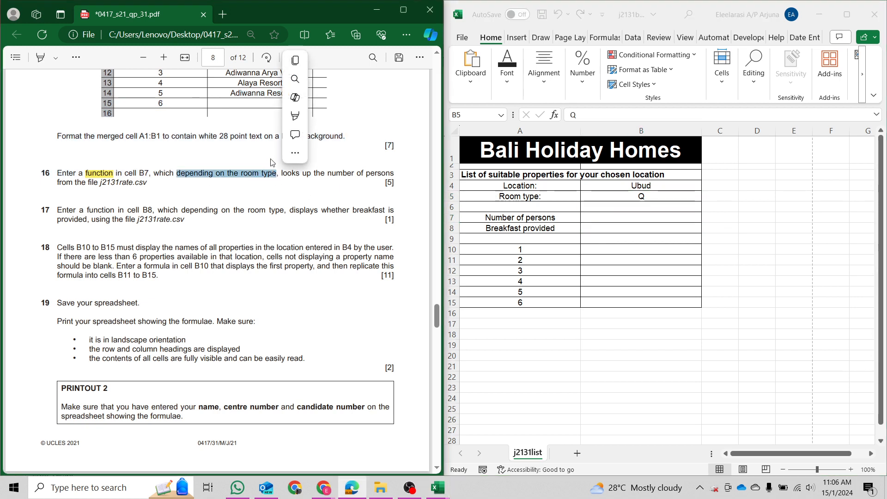
mouse_move(323, 116)
click(407, 134)
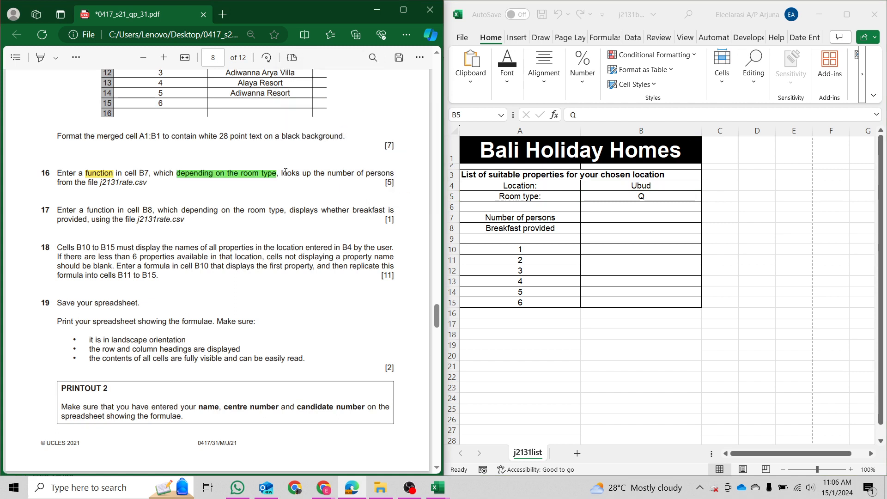
Highlight 'looks up' in pink and 'number of persons' in green.
drag(282, 170, 312, 175)
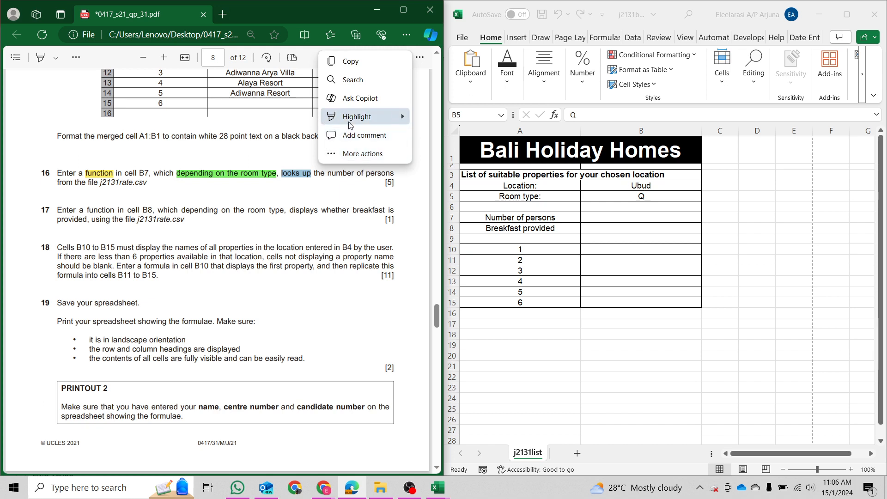
mouse_move(365, 121)
click(436, 171)
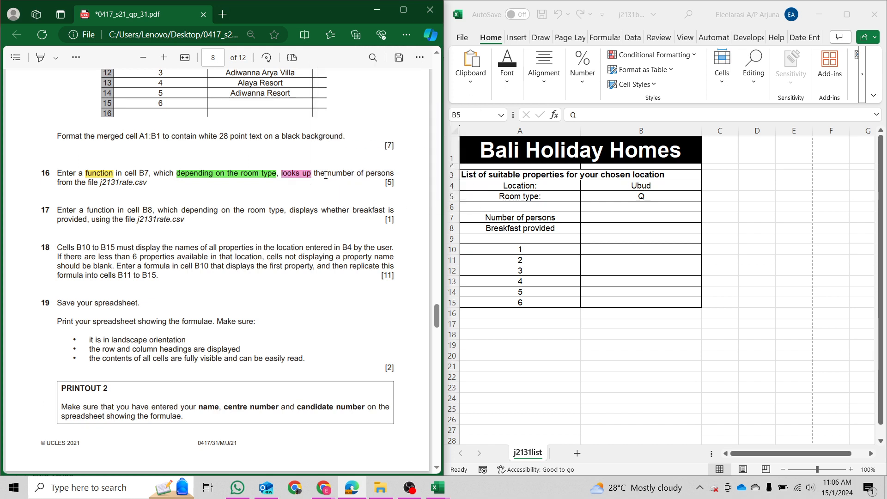
drag(326, 175, 393, 180)
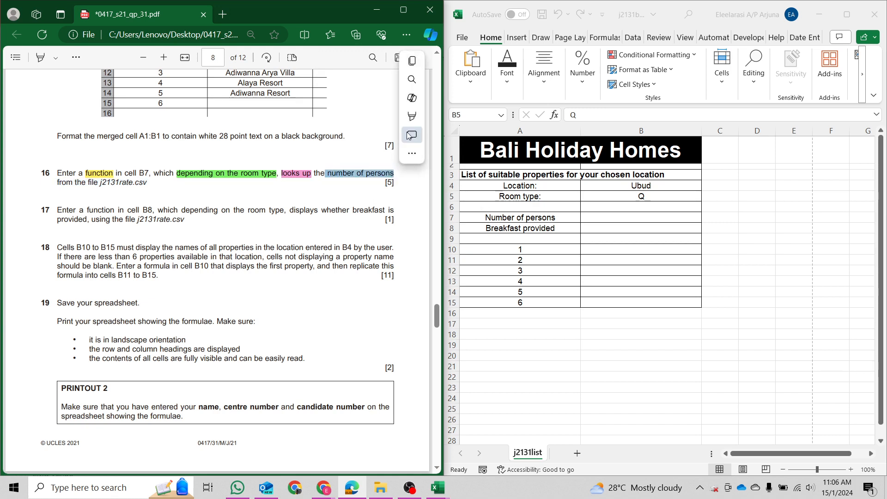
mouse_move(411, 116)
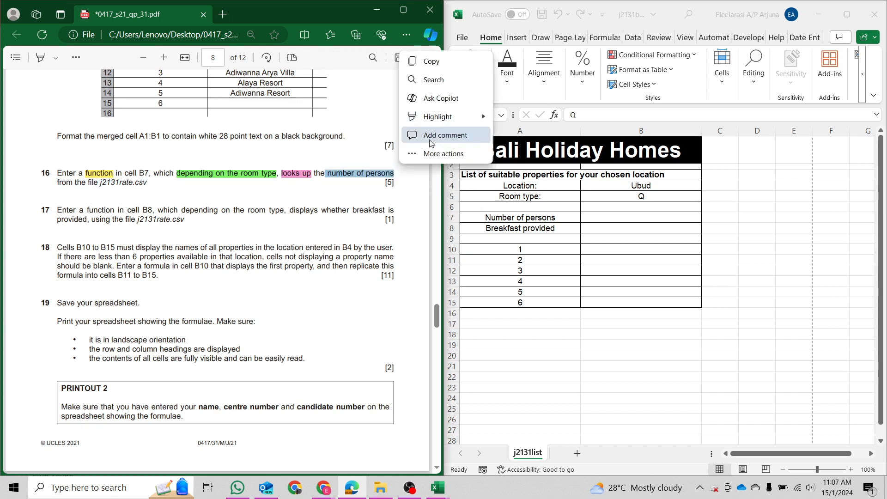
click(513, 137)
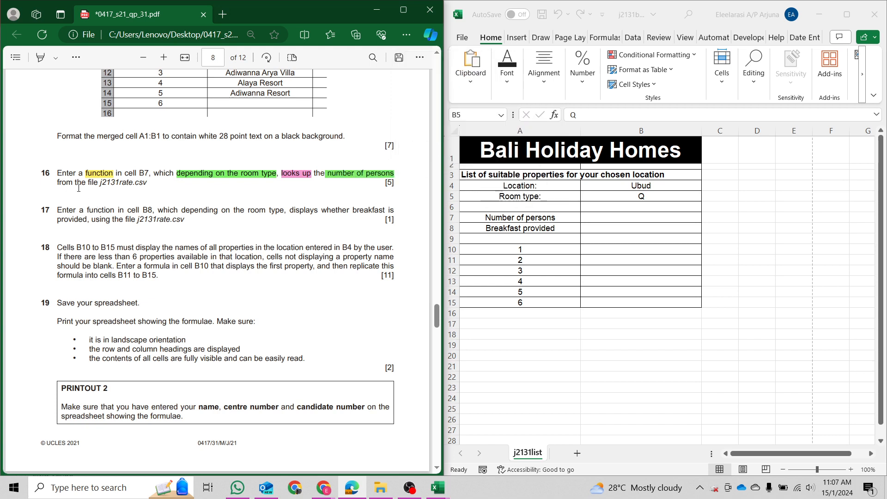
Highlight 'from the file j2131rate.csv' in pink and bring up the j2131rate window.
drag(59, 185, 147, 183)
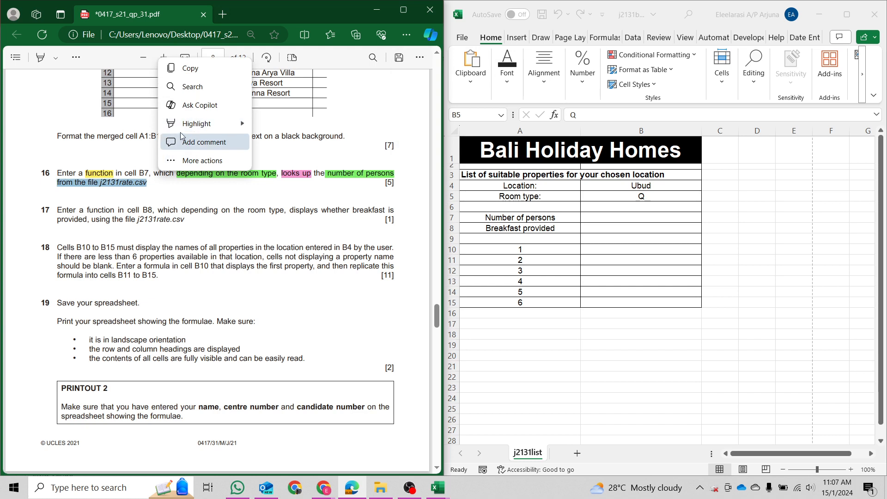
mouse_move(217, 123)
click(271, 180)
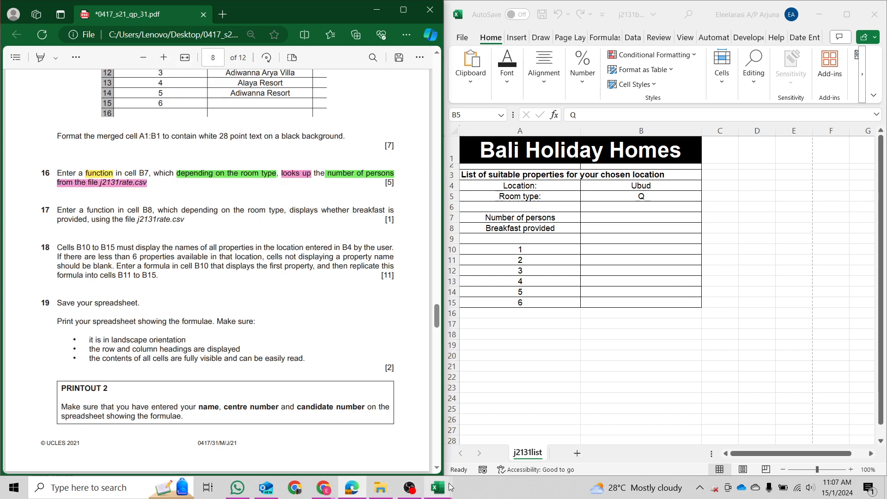
mouse_move(438, 487)
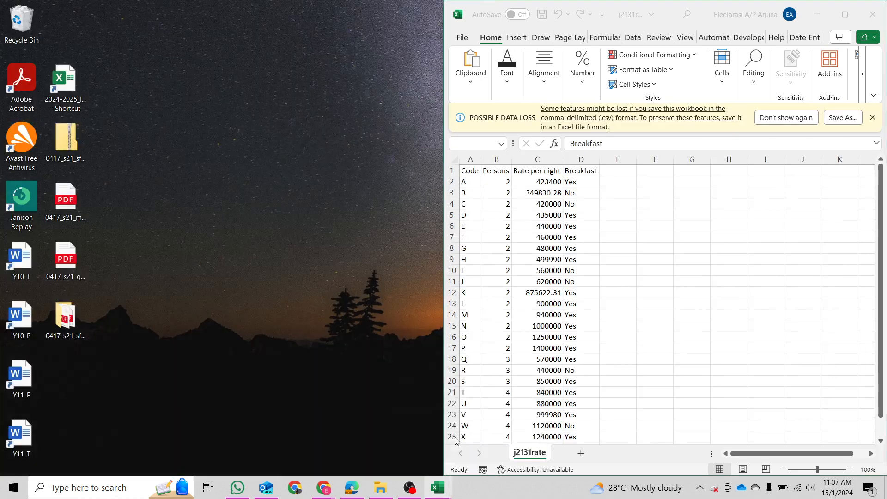
click(459, 442)
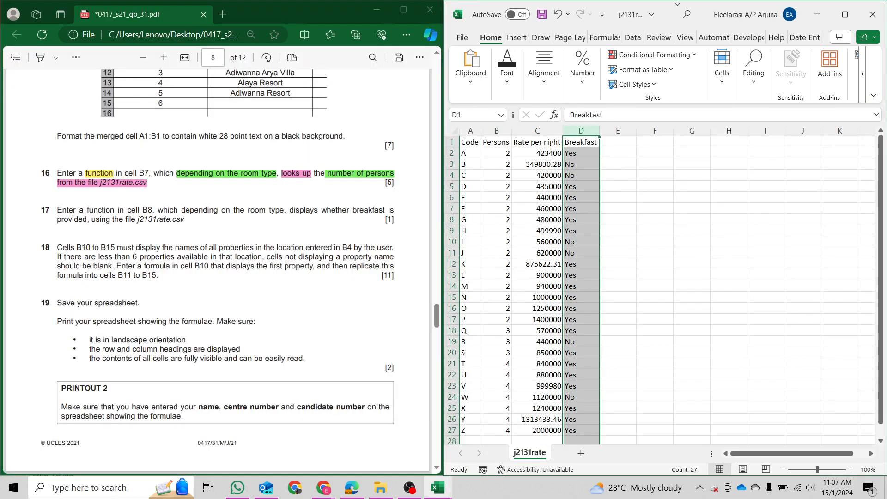
Snap the j2131rate window to the left half and locate room type Q in row 18.
drag(679, 14, 1, 152)
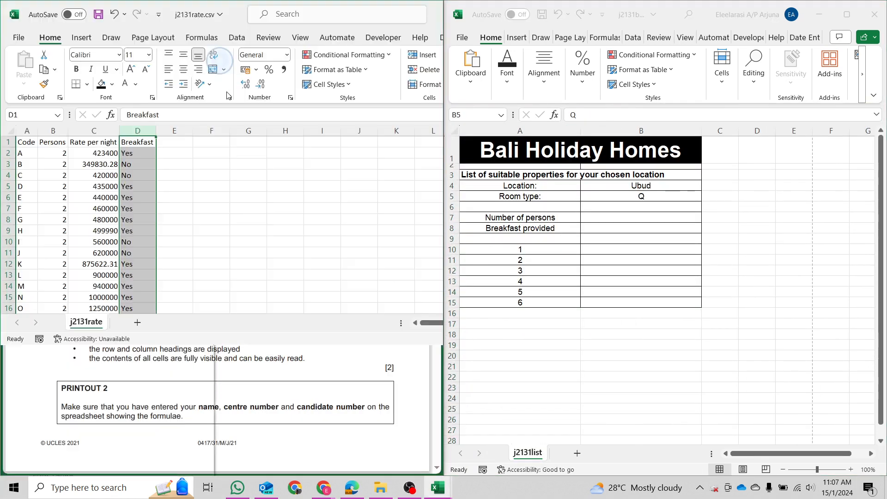
click(95, 177)
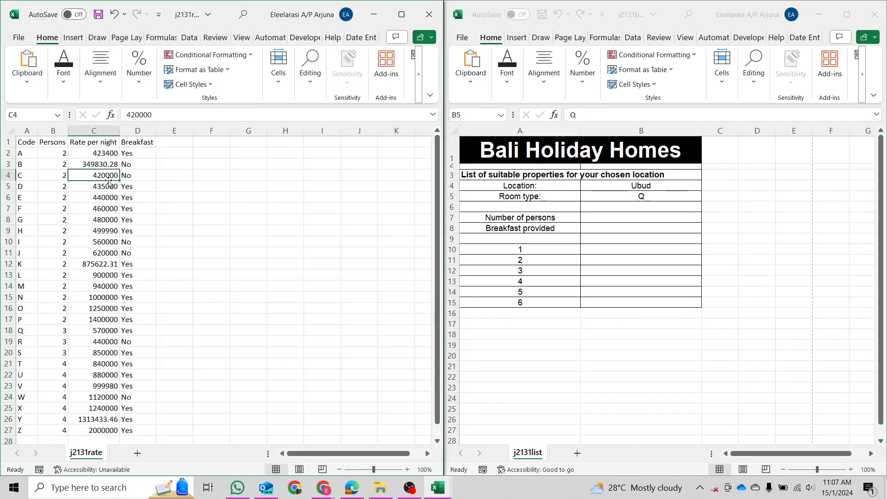
click(643, 196)
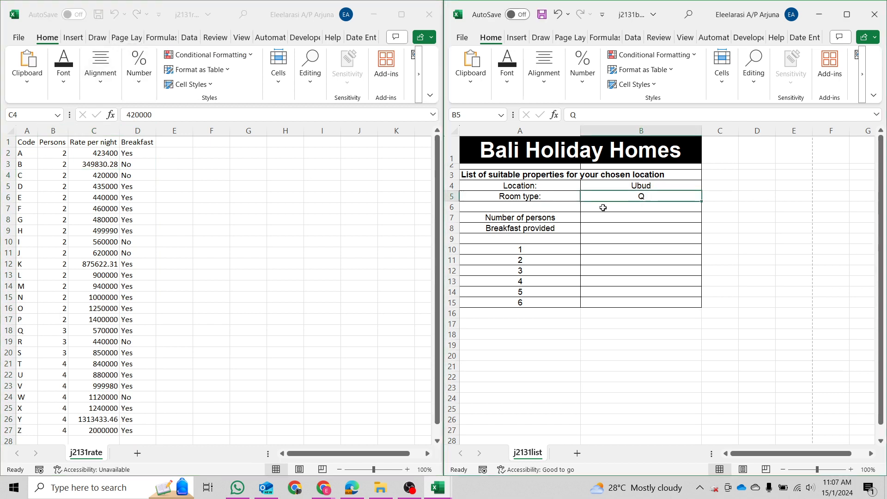
click(55, 332)
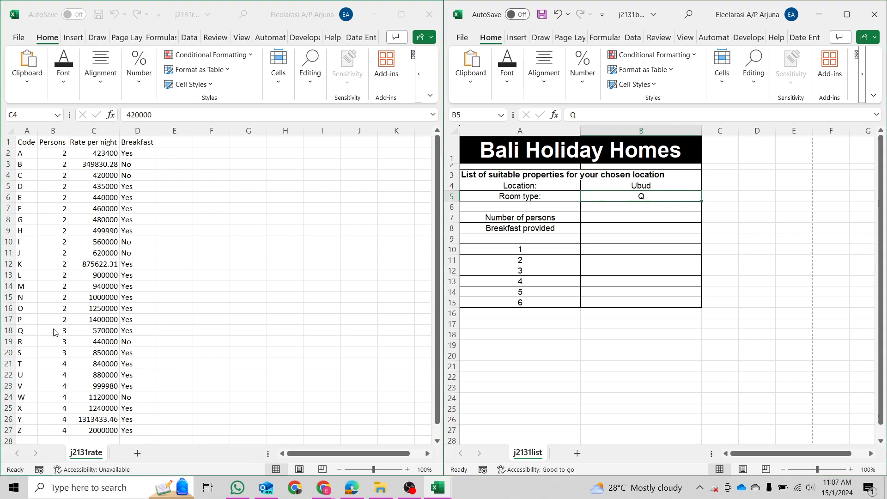
scroll(49, 332, down, 3)
scroll(48, 331, up, 3)
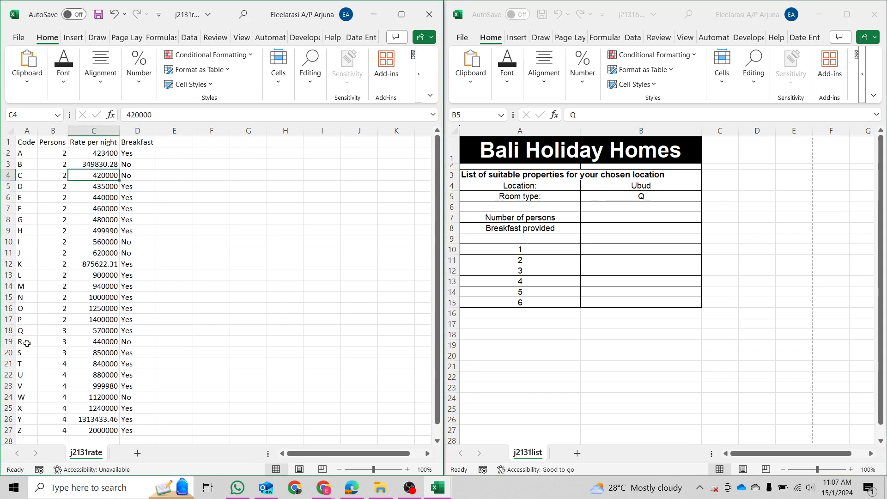
click(10, 331)
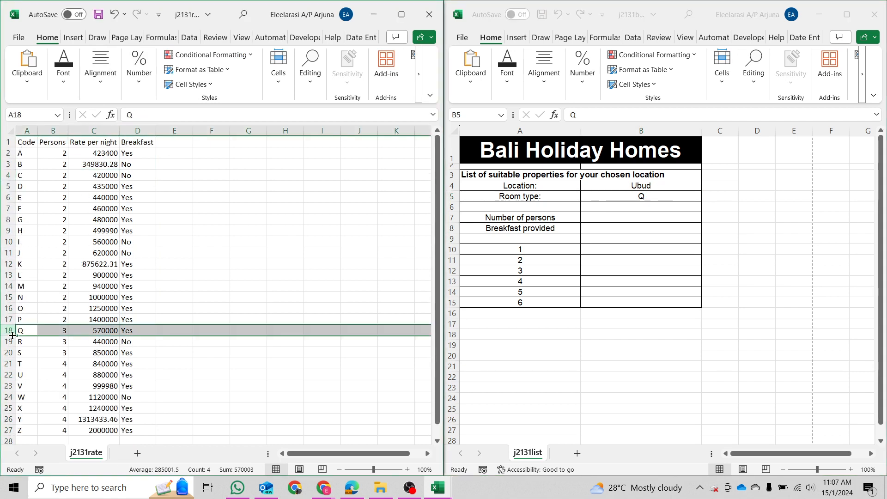
Compare cells B7 and B8 on the list sheet against the rate data.
click(643, 198)
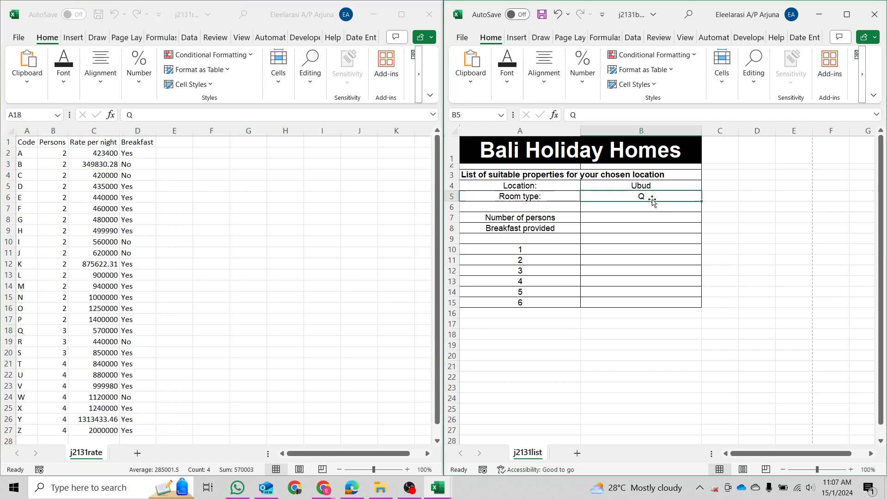
click(645, 224)
click(643, 219)
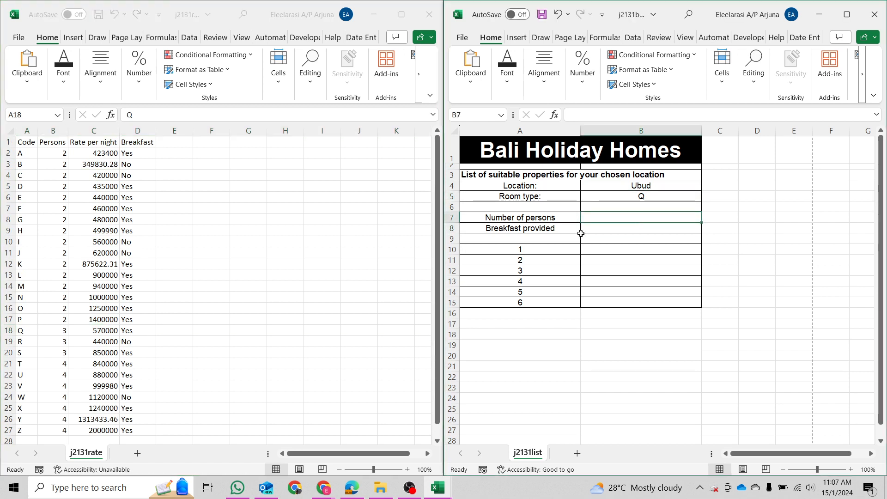
click(61, 296)
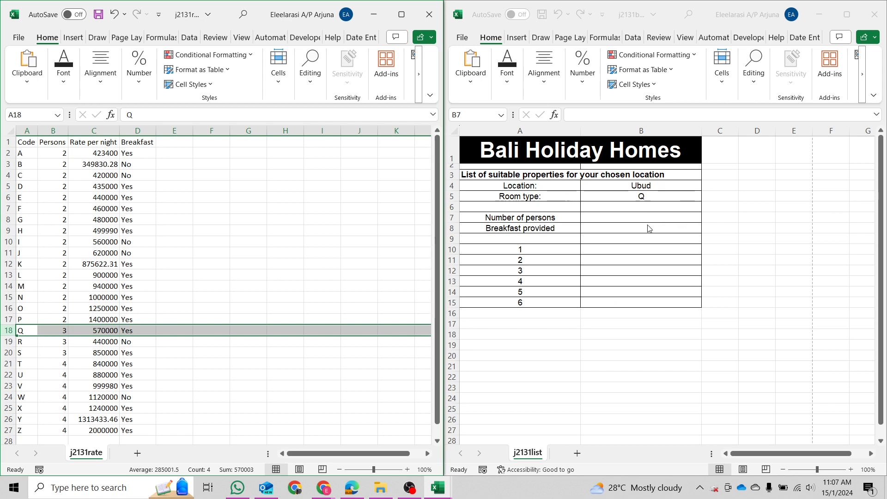
click(616, 225)
click(622, 227)
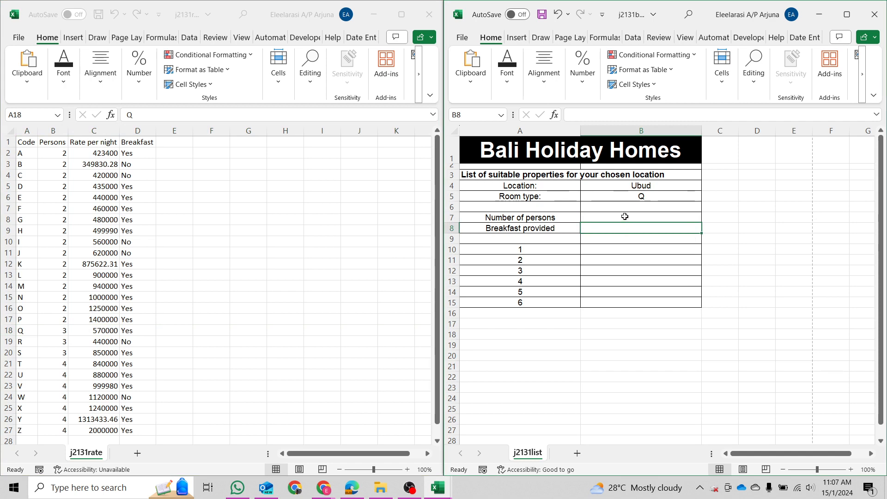
click(624, 216)
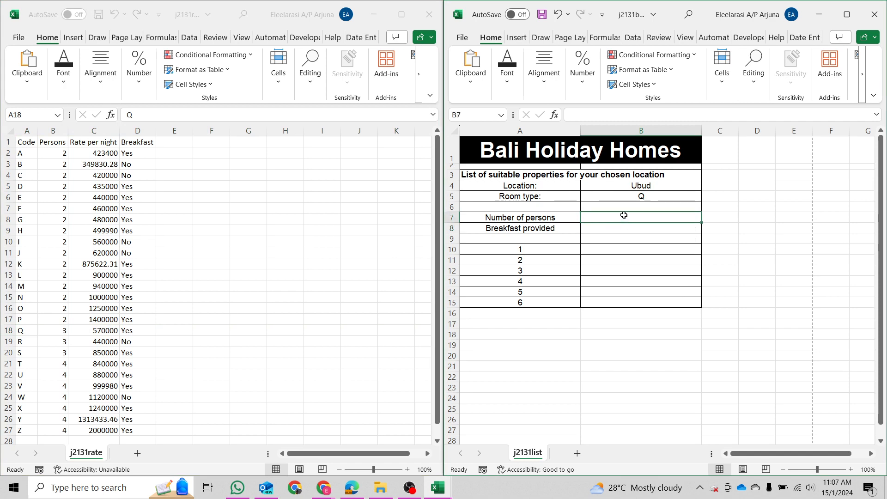
Select the j2131rate table from A1 downward.
click(436, 486)
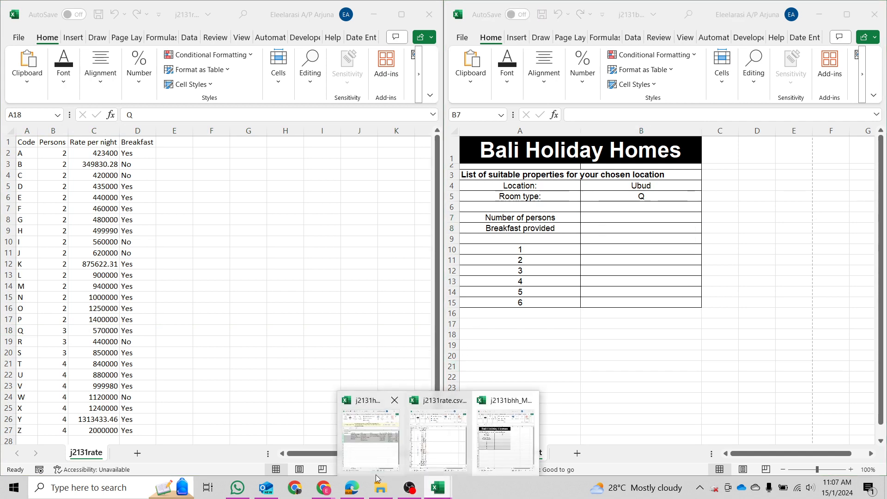
click(351, 487)
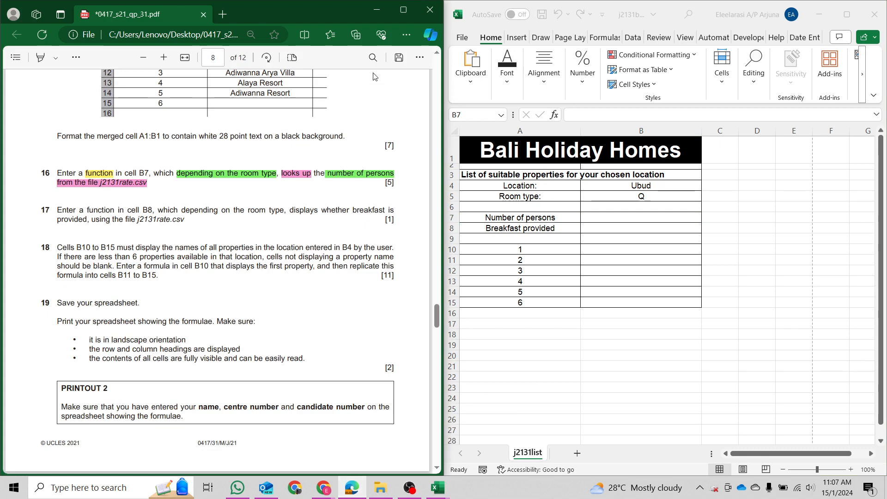
click(372, 8)
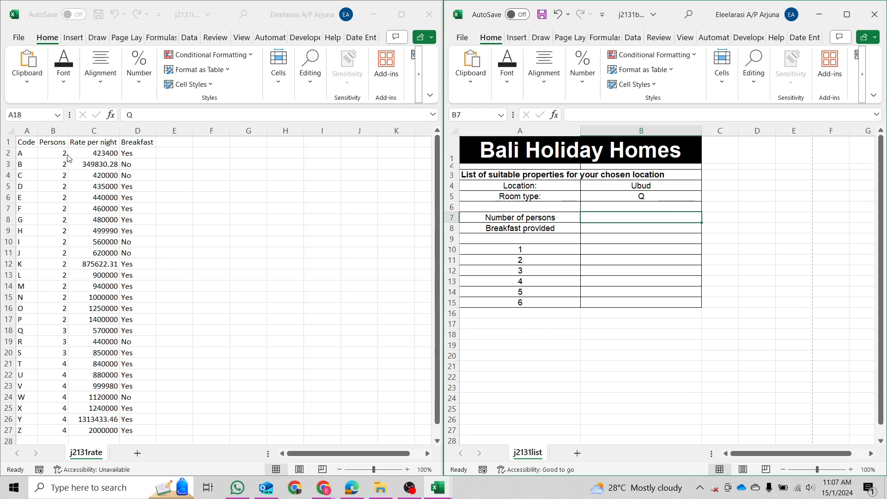
click(44, 142)
drag(34, 142, 116, 421)
click(146, 363)
scroll(90, 233, up, 2)
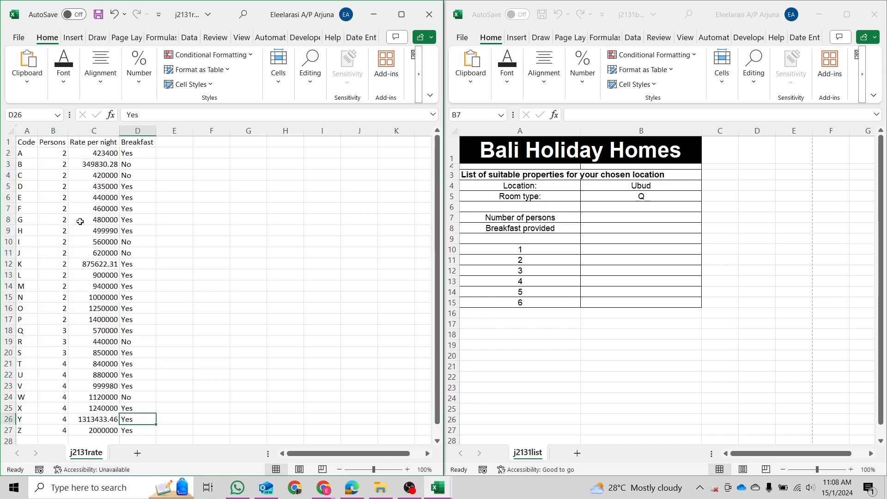
Start B7's formula as =VLOOKUP(B5, with j2131rate range A1:D27.
click(629, 217)
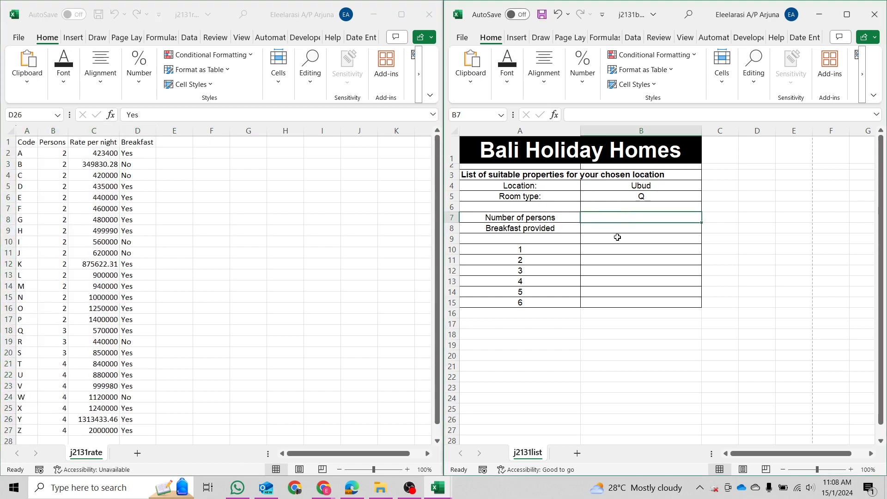
text(=vlooku)
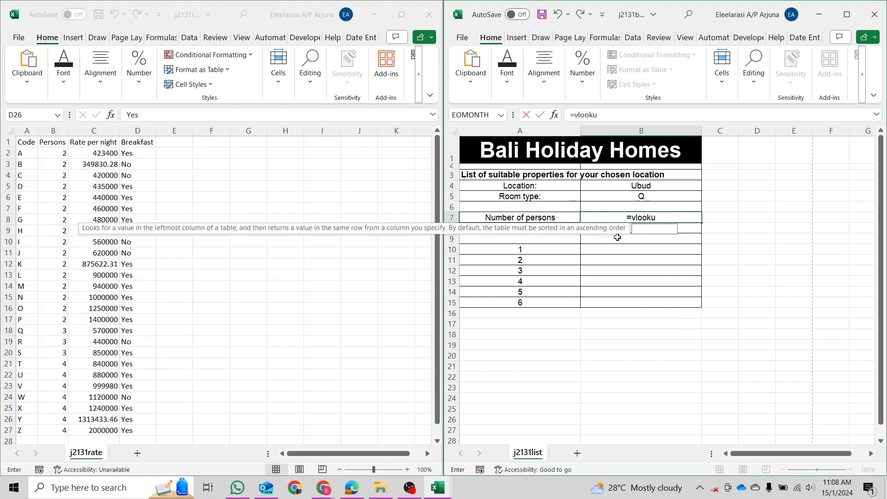
text(p()
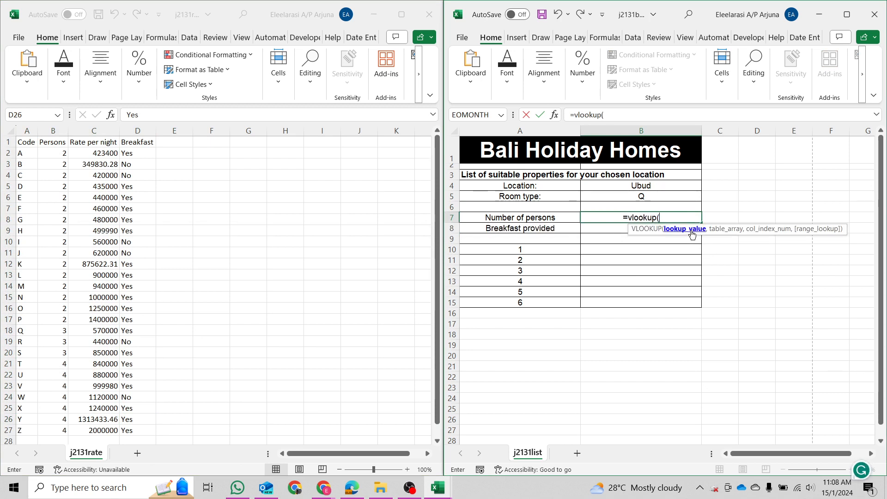
click(664, 196)
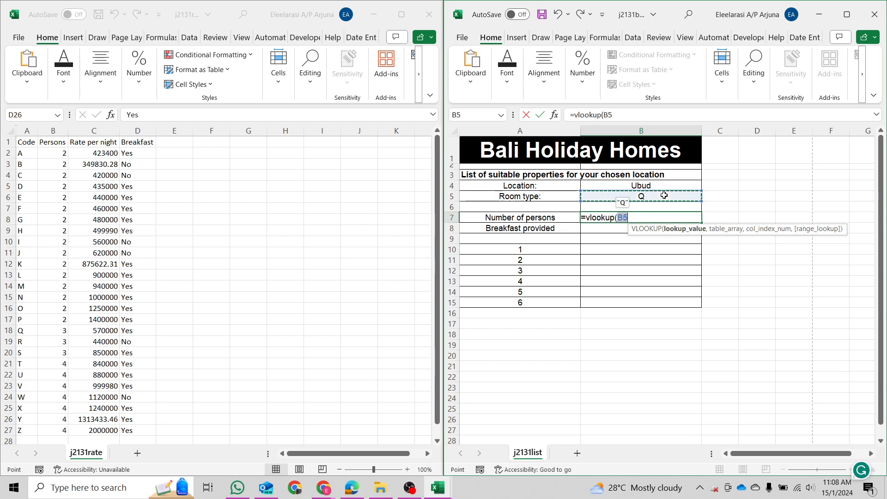
text(,)
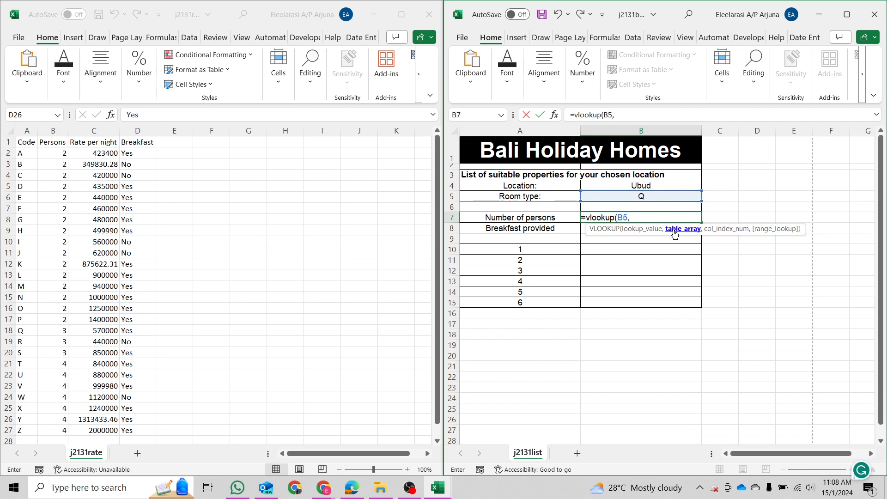
click(28, 142)
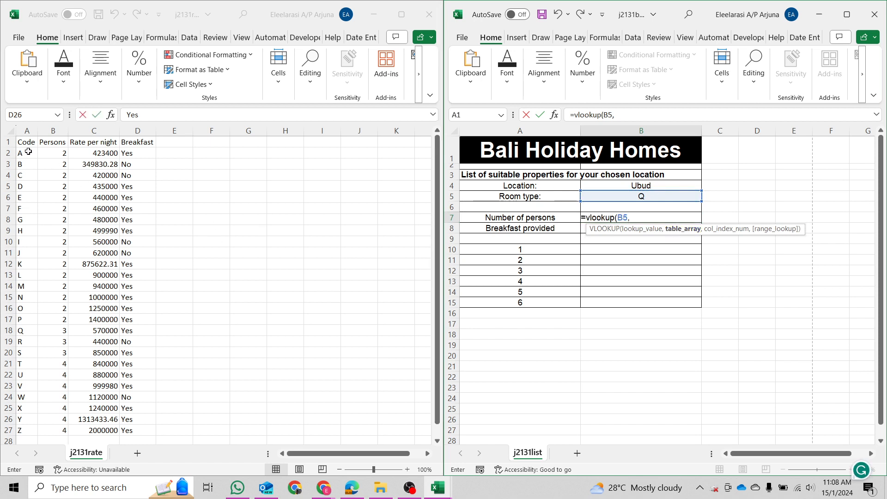
drag(28, 142, 141, 426)
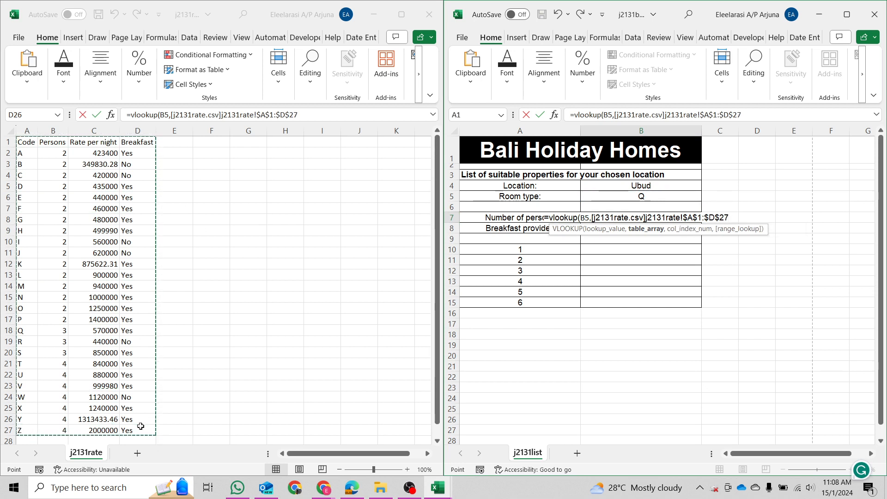
text(,)
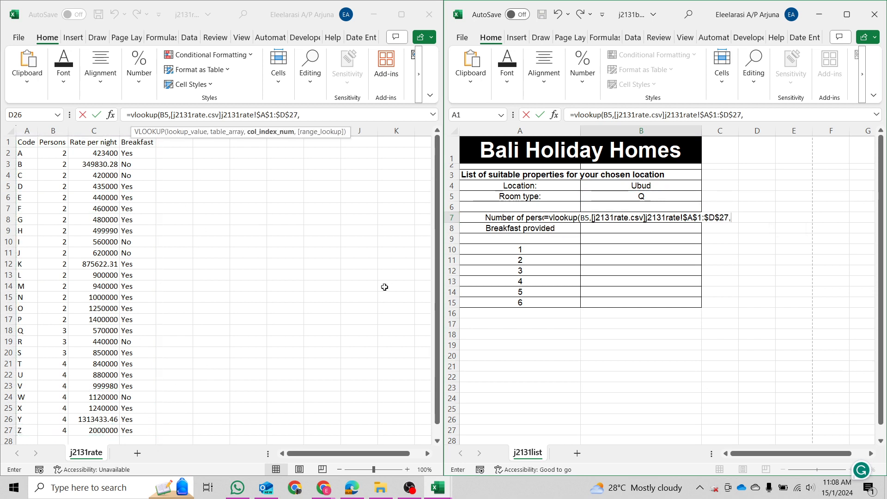
Finish the B7 VLOOKUP with column 2 and FALSE, returning 3 persons.
click(725, 221)
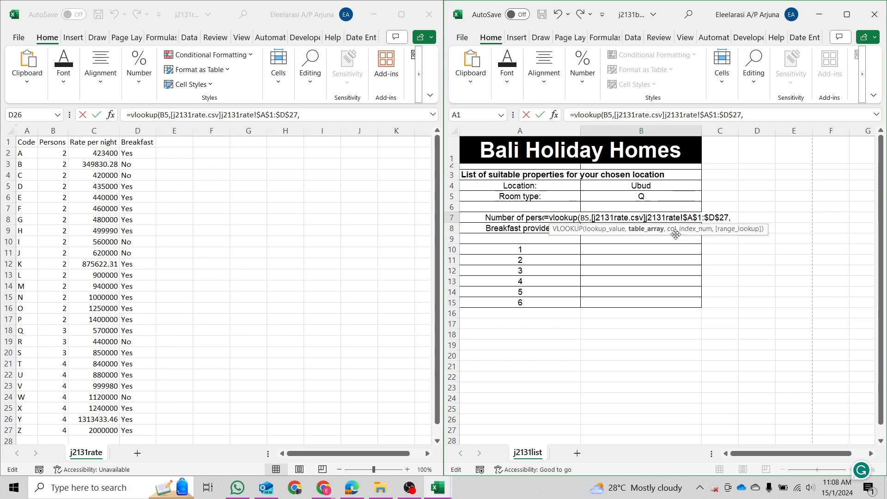
click(734, 221)
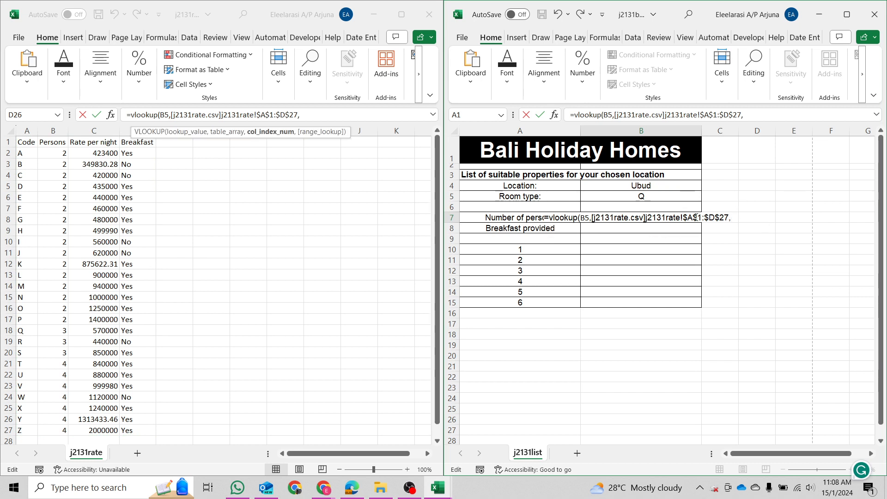
click(731, 218)
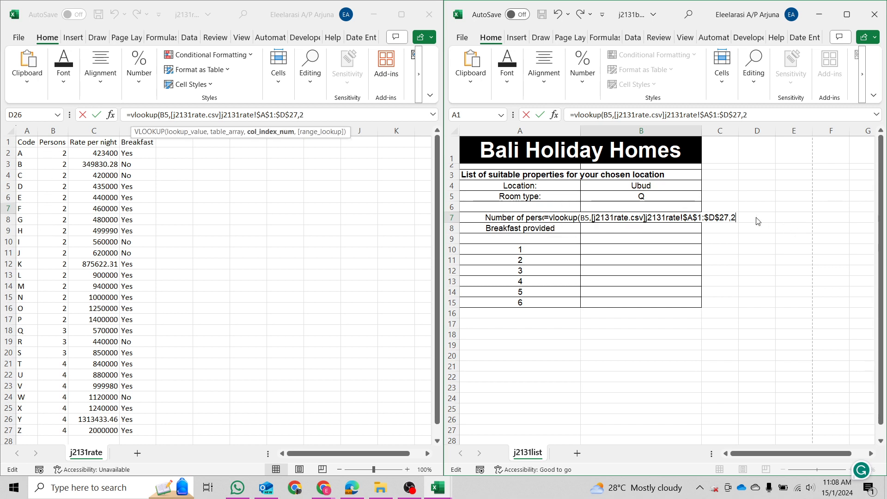
text(,)
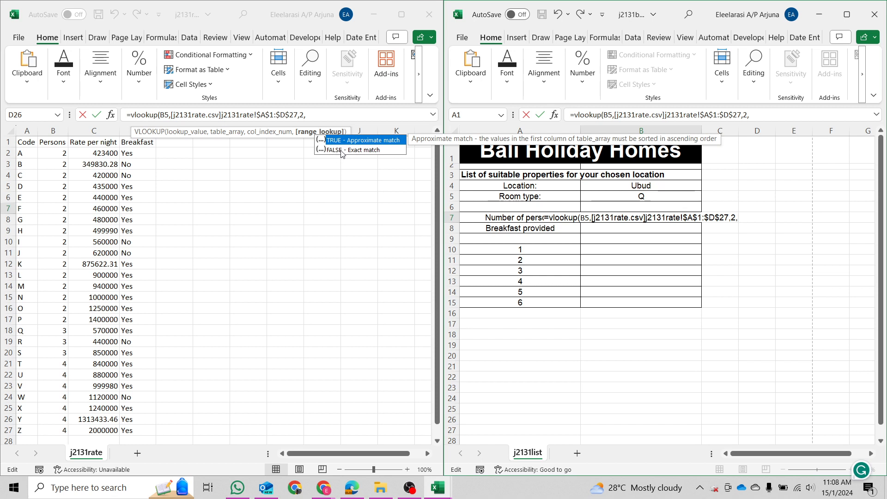
text(false))
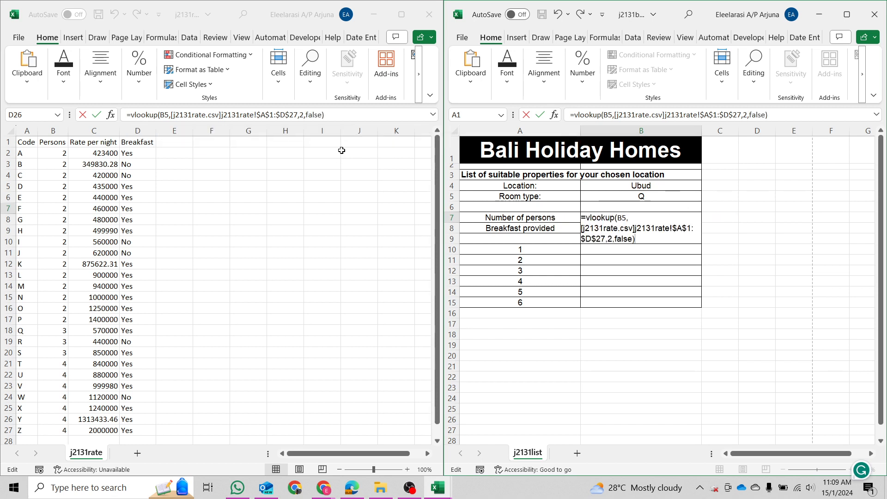
key(Return)
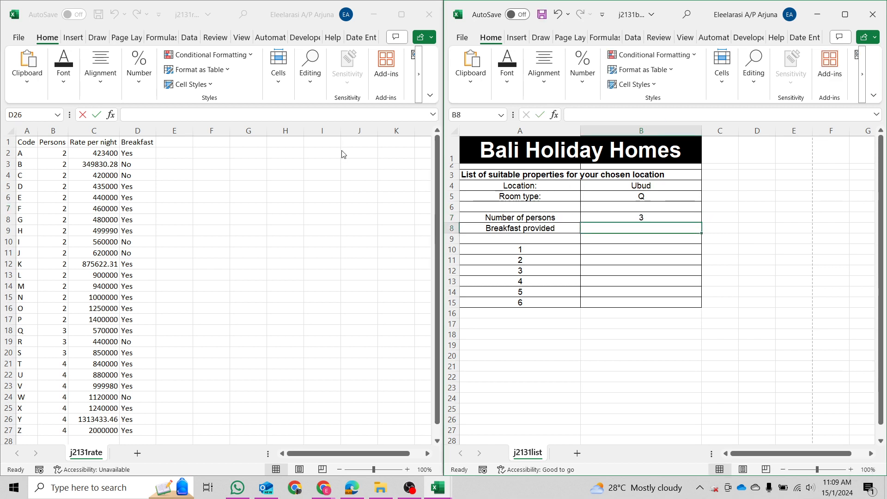
key(Up)
key(Up)
key(Up)
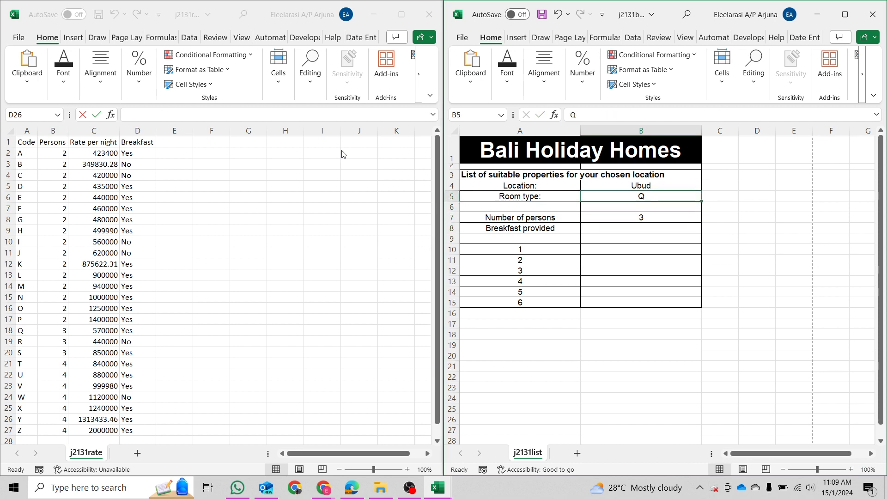
text(A)
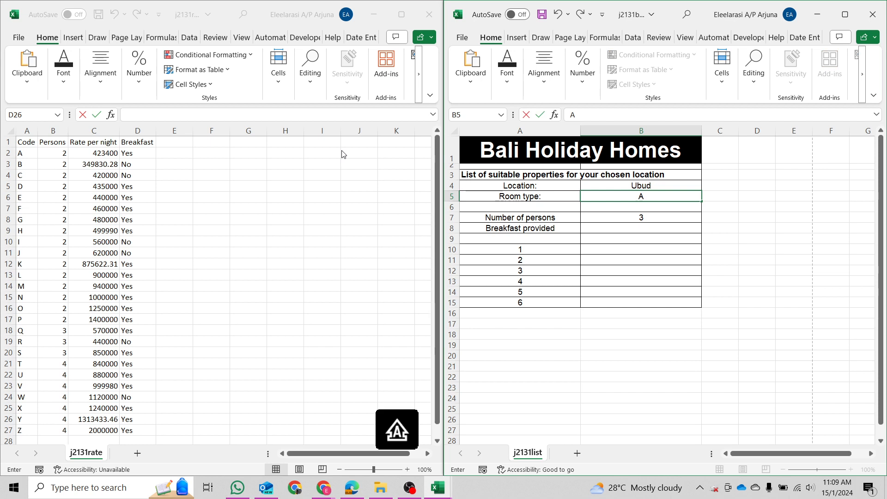
key(Return)
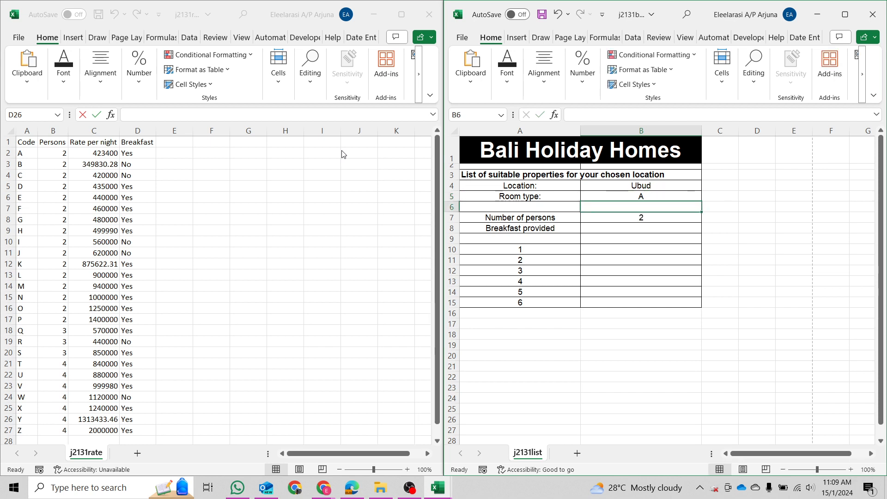
key(Up)
click(3, 364)
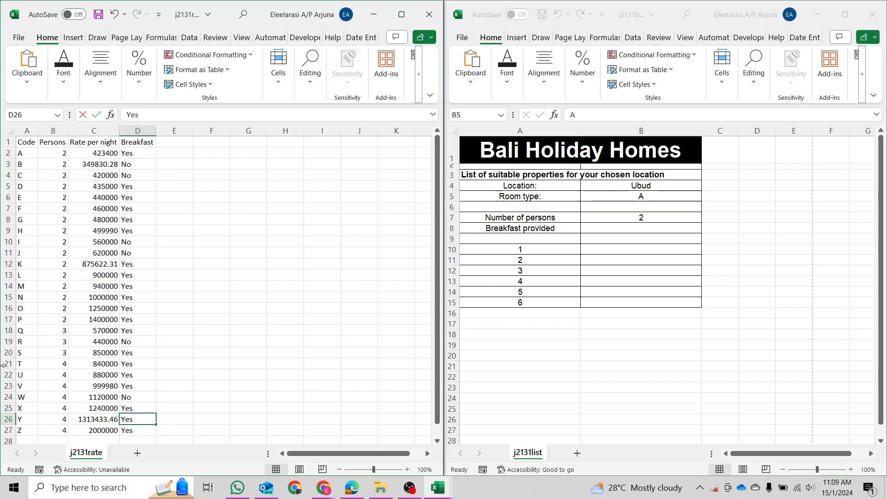
click(7, 375)
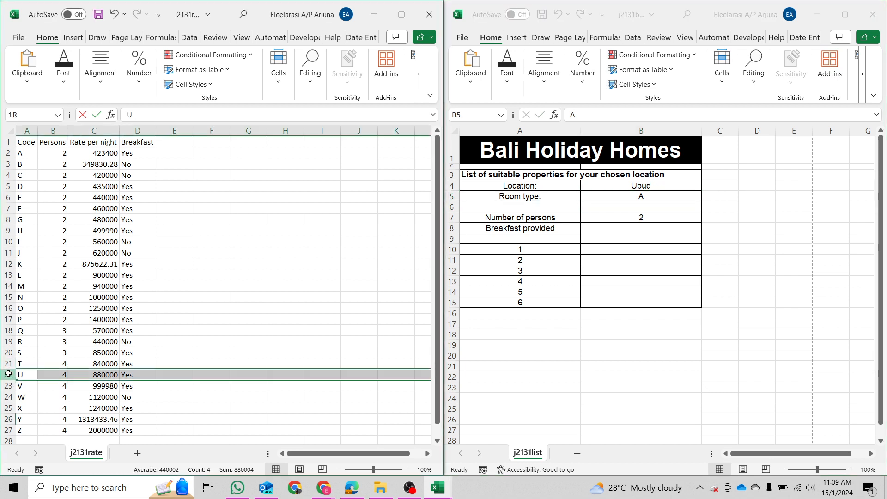
click(666, 200)
text(Ubud)
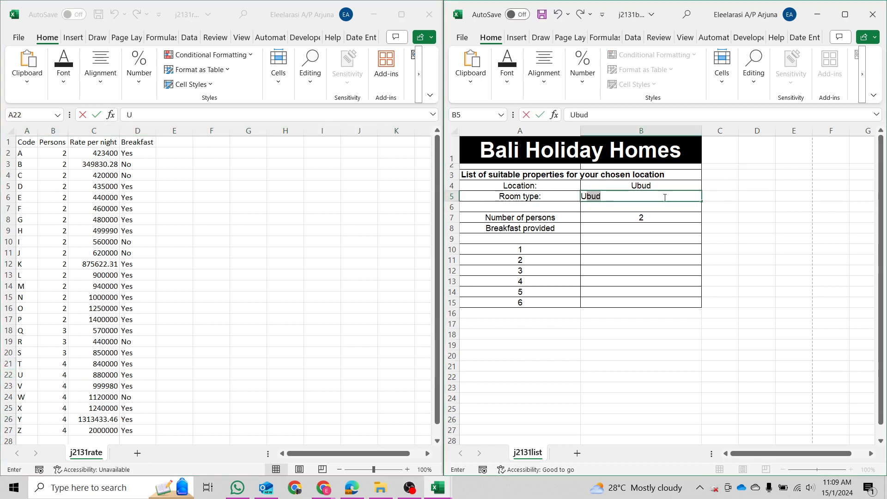
key(Return)
key(Up)
text(U)
key(BackSpace)
key(Return)
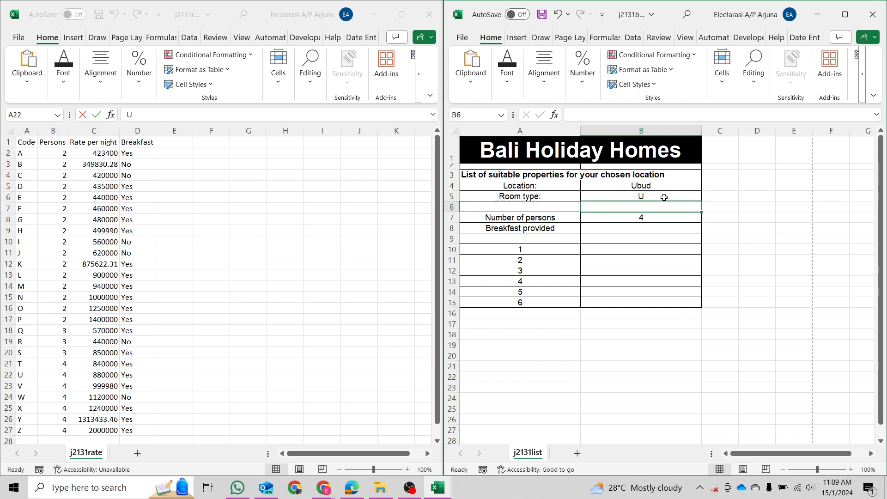
click(664, 198)
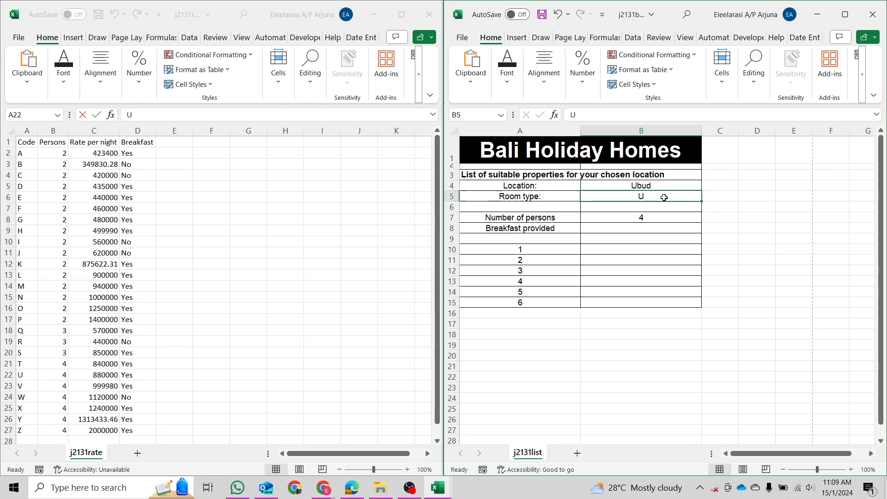
text(Q)
key(Return)
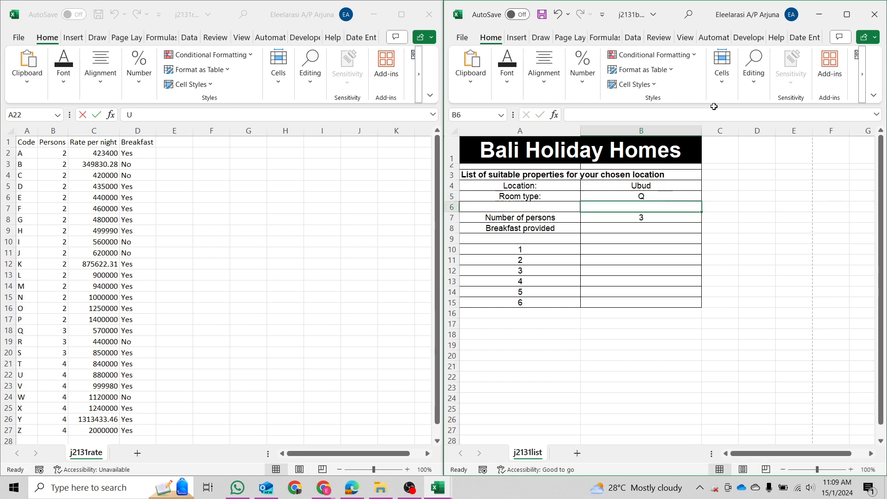
click(353, 489)
Highlight 'depending on the room type' in question 17 in green.
scroll(131, 189, down, 1)
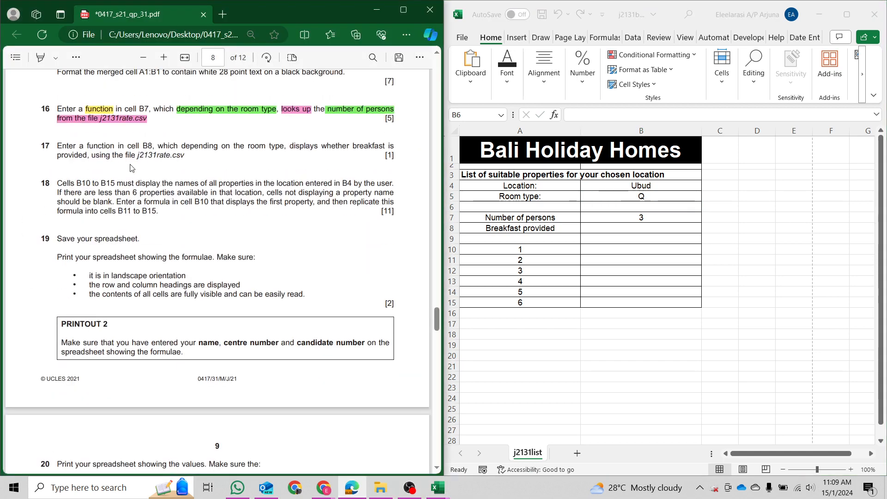
double_click(147, 146)
click(617, 228)
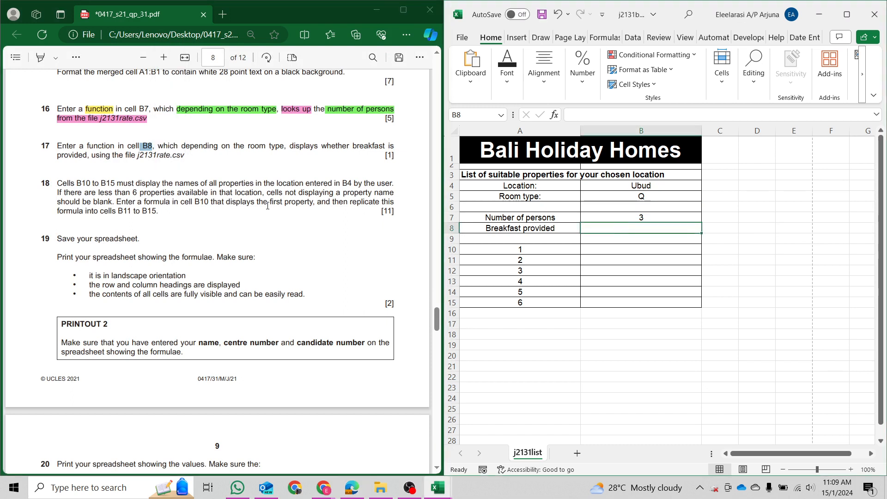
click(54, 65)
click(56, 58)
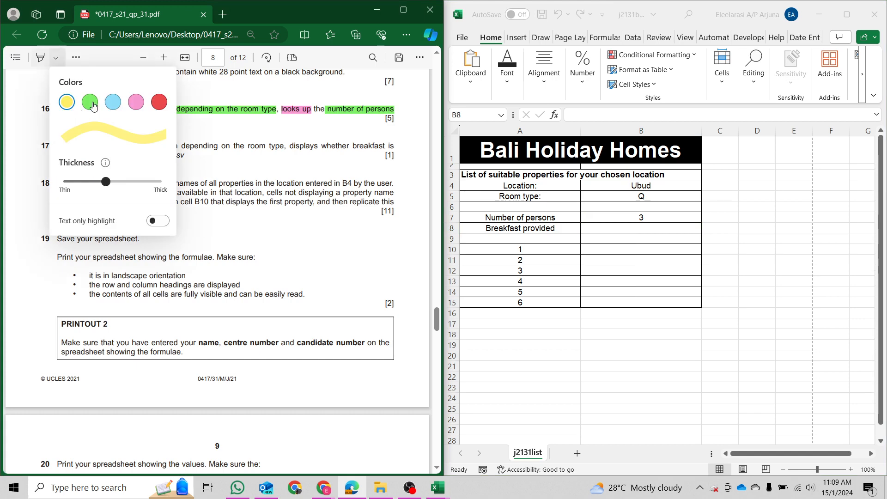
click(90, 101)
click(234, 146)
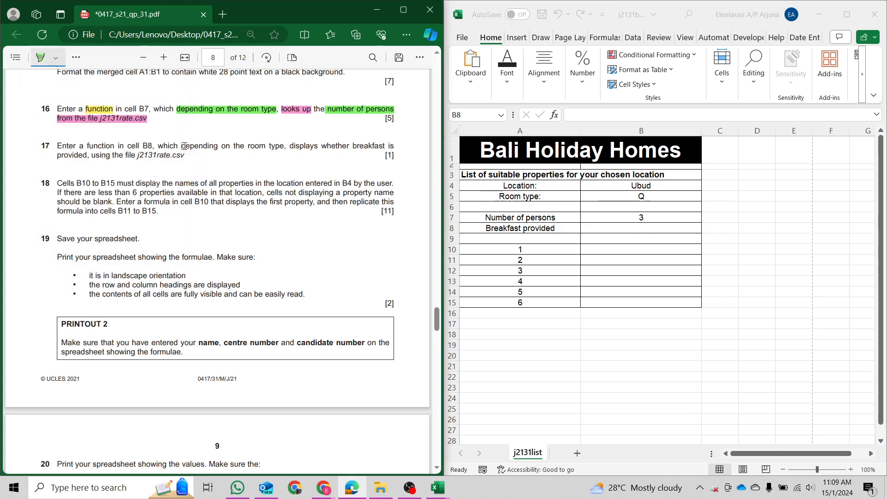
mouse_move(184, 146)
mouse_down()
mouse_move(200, 147)
mouse_move(194, 212)
mouse_move(279, 146)
mouse_up()
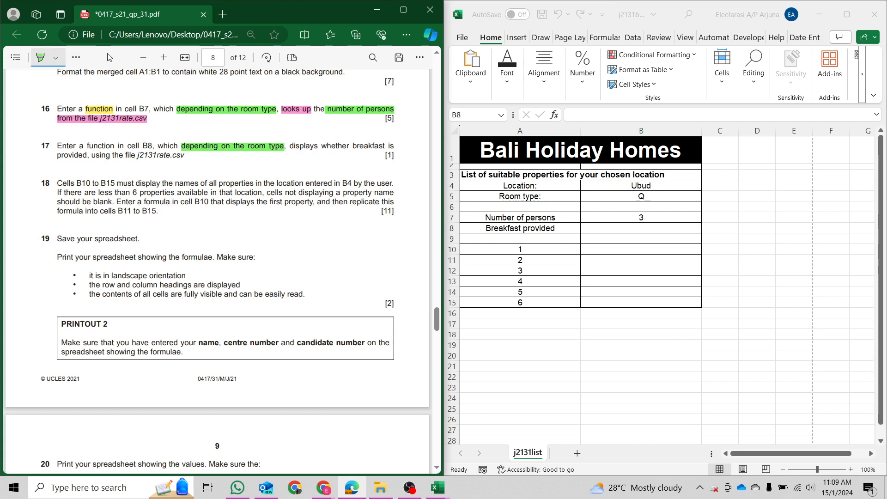
key(Escape)
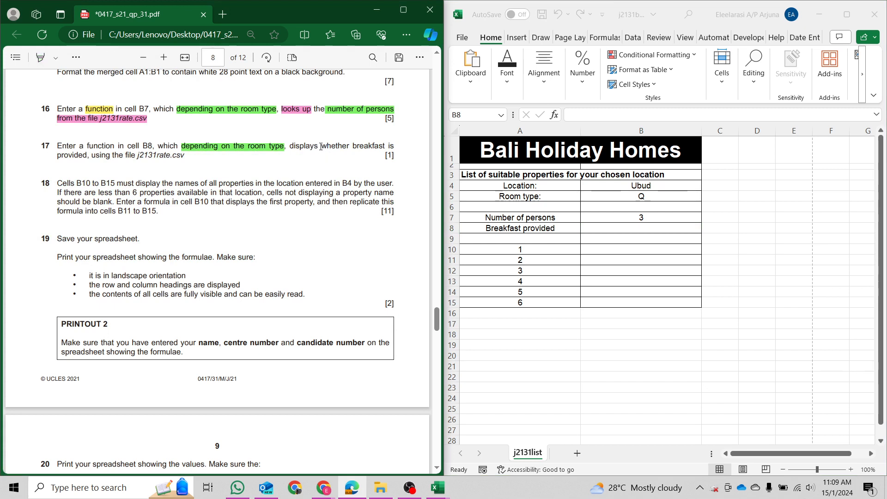
Highlight 'whether breakfast' in yellow and 'using the file j2131rate.csv' in pink.
drag(316, 147, 382, 147)
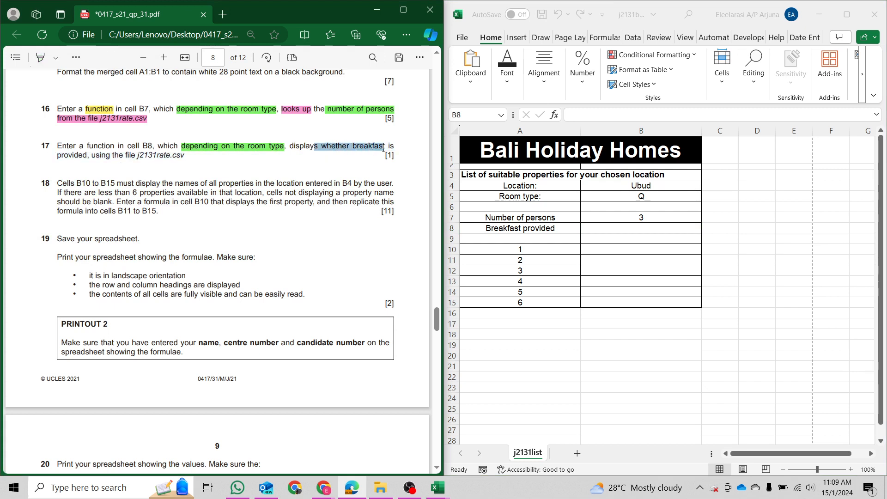
mouse_move(404, 114)
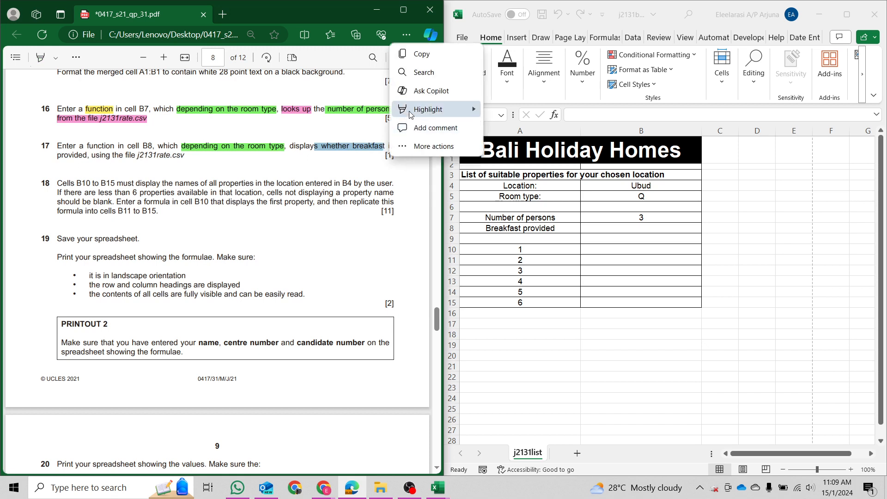
click(488, 113)
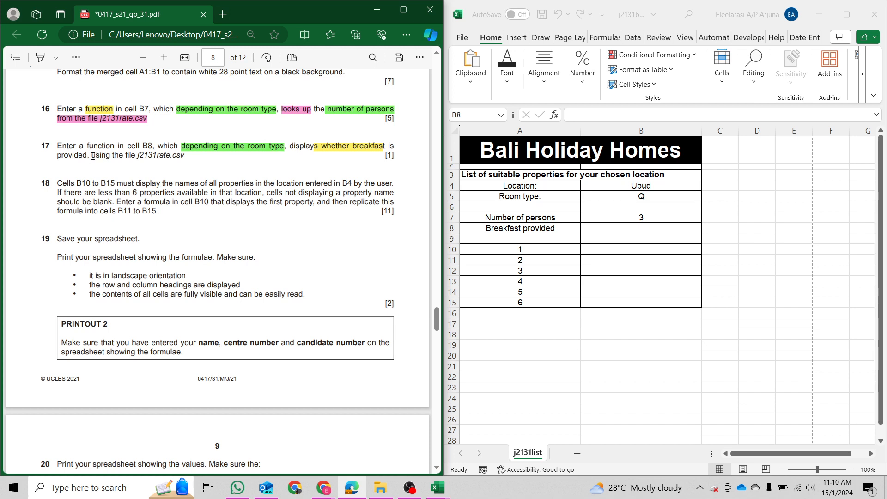
drag(92, 157, 188, 157)
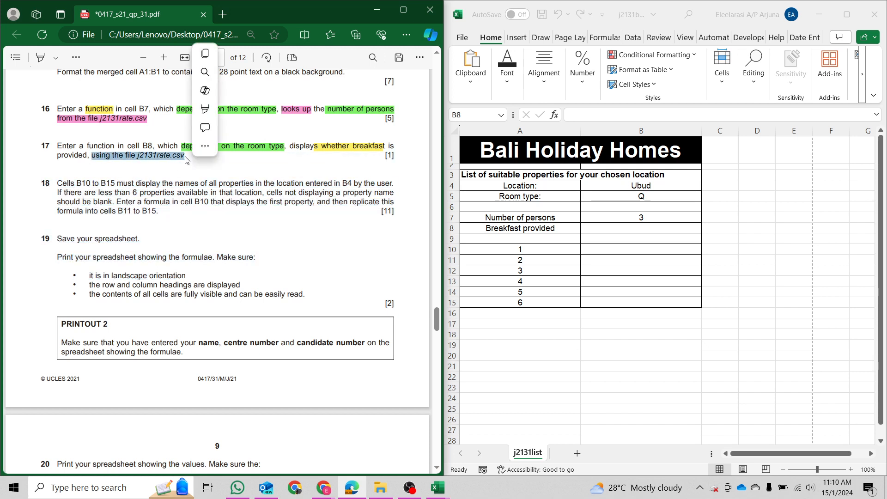
mouse_move(205, 110)
click(221, 171)
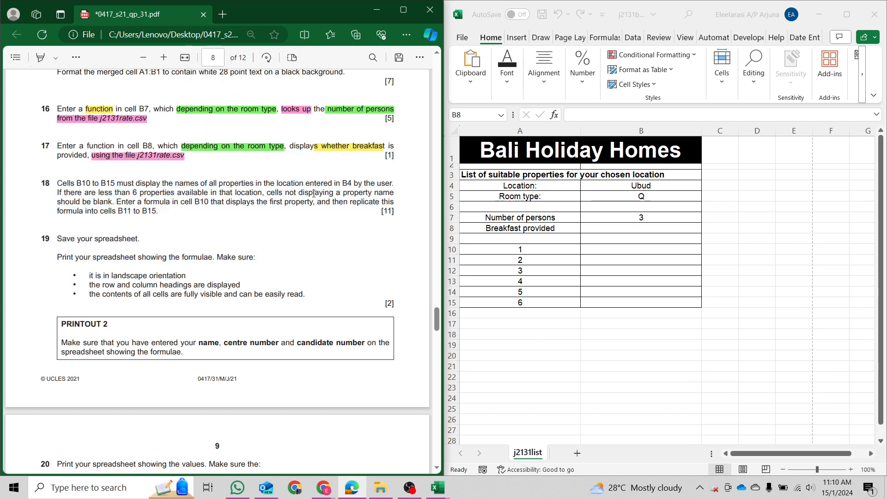
click(437, 485)
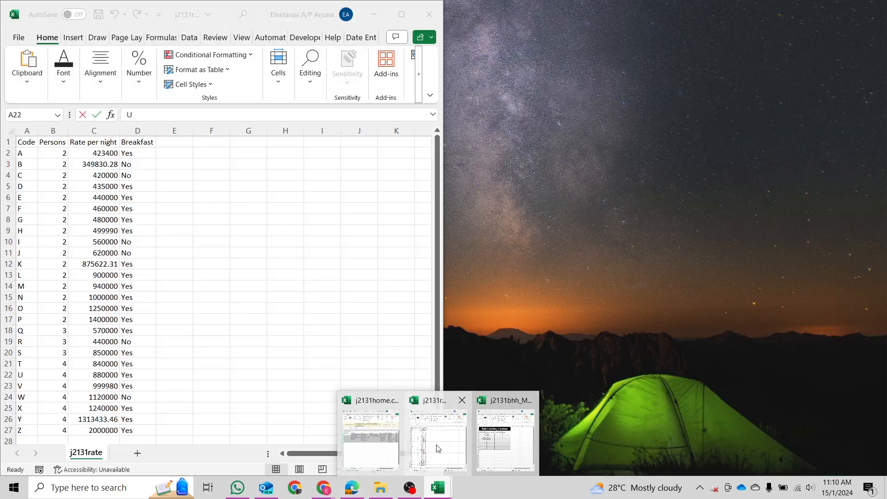
Enter =VLOOKUP(B5, j2131rate A1:D27, 4, FALSE) in B8 to show breakfast for the room type.
click(439, 437)
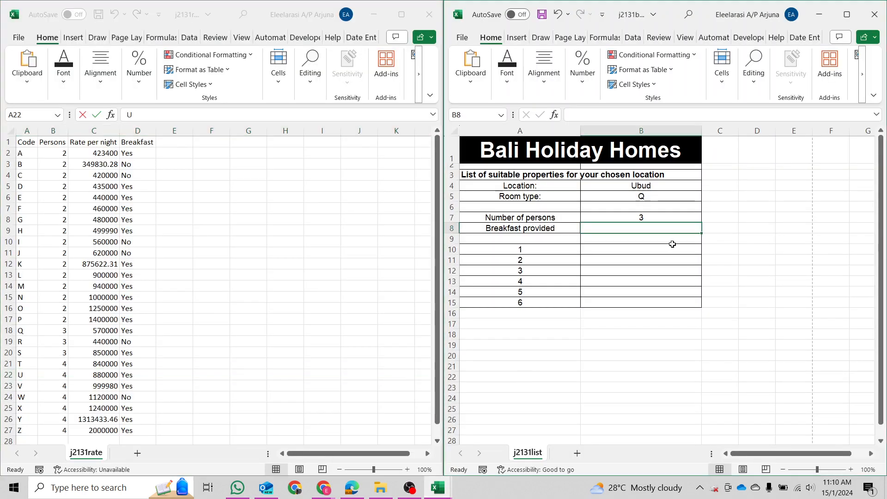
click(634, 227)
text(=)
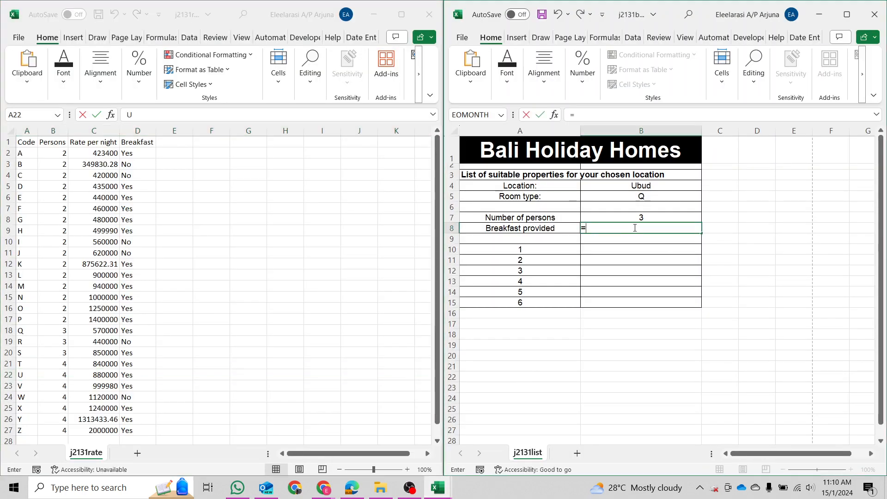
text(VLOOKUP()
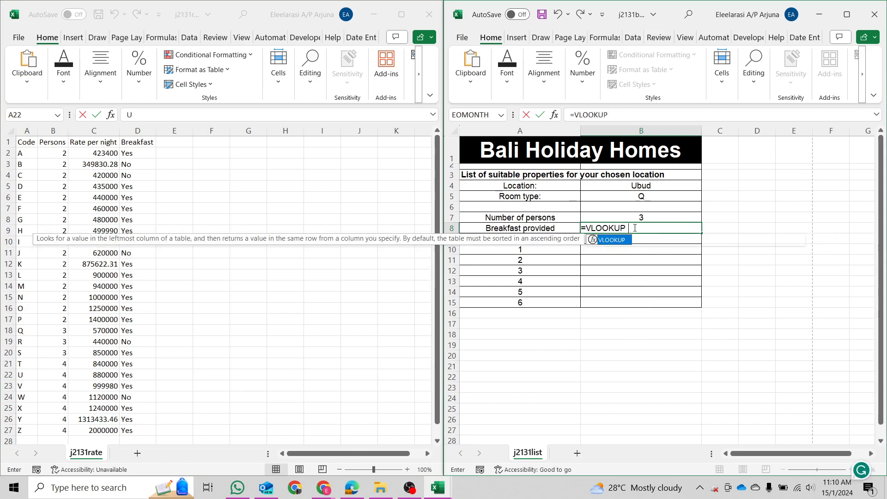
click(655, 198)
text(,)
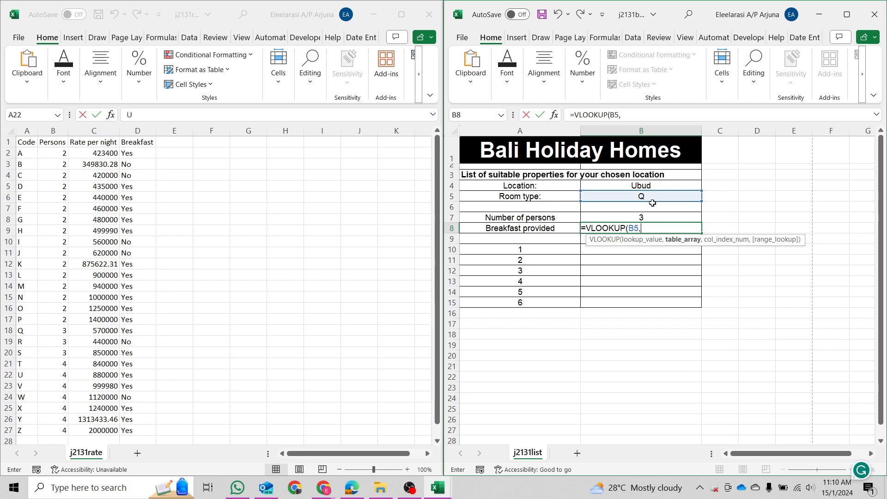
click(24, 142)
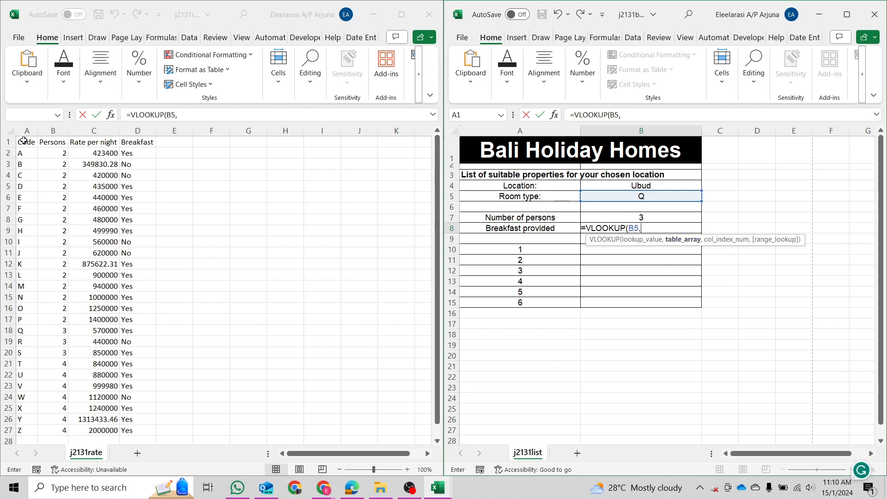
drag(58, 156, 150, 428)
text(,4)
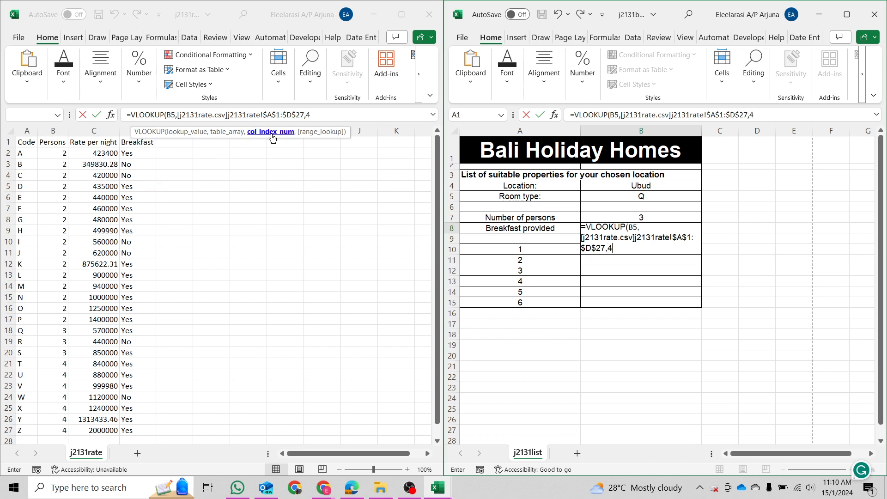
text(,FAS)
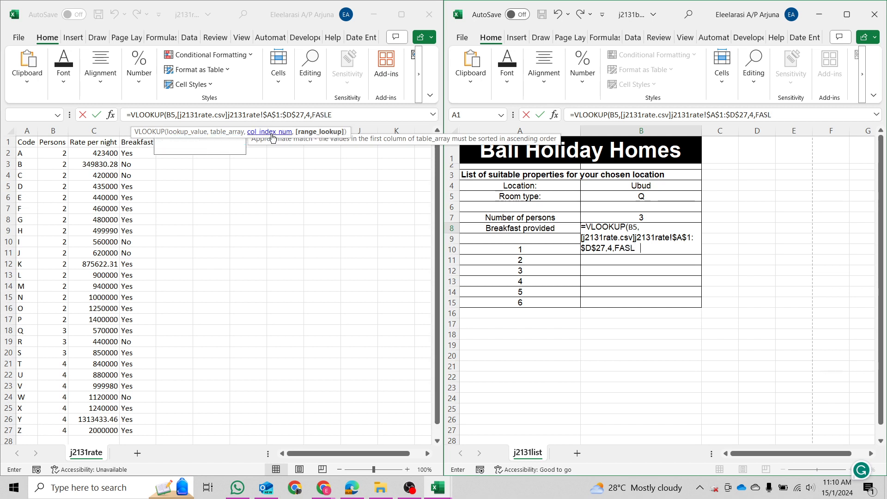
key(BackSpace)
text(LSE))
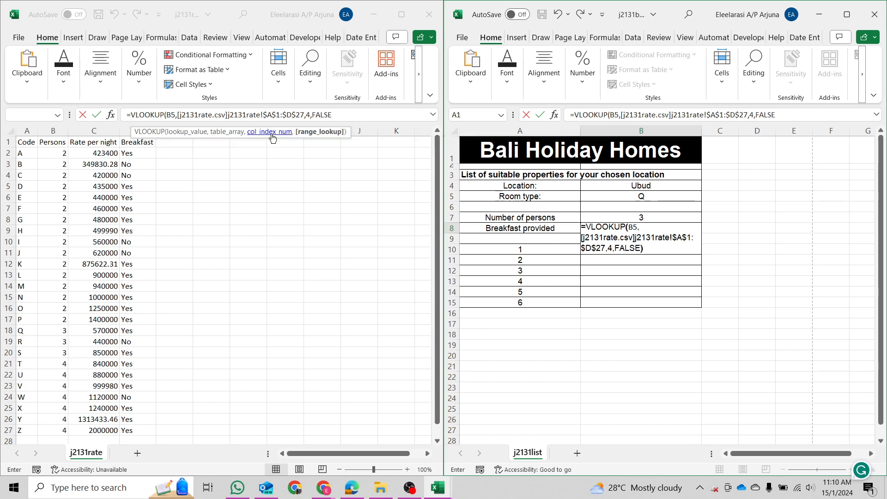
key(Return)
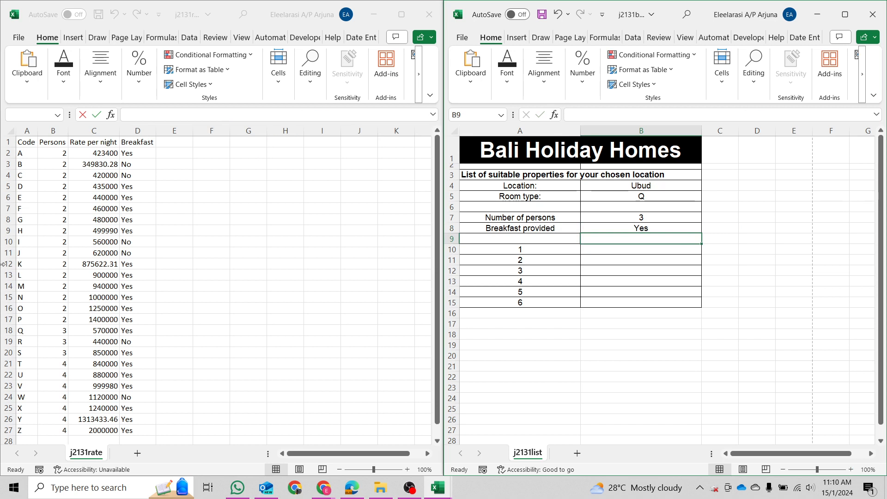
Test the breakfast lookup by changing B5 to R, then undo back to Q.
click(9, 330)
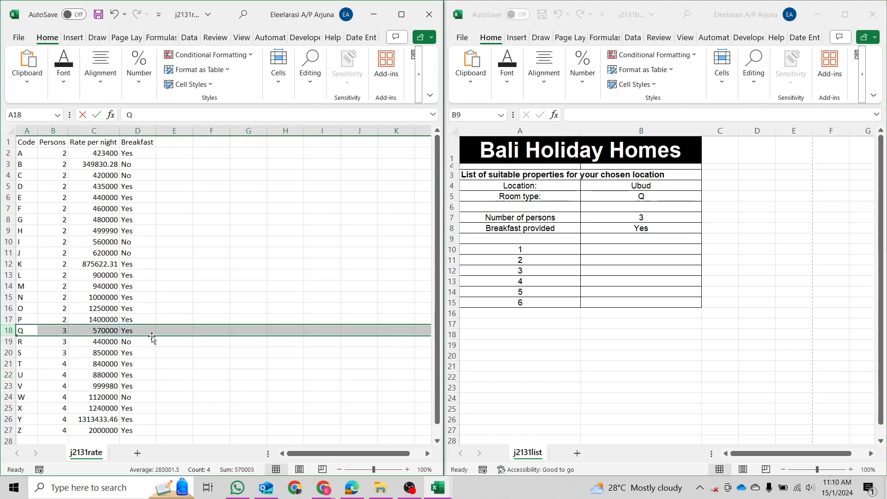
click(664, 193)
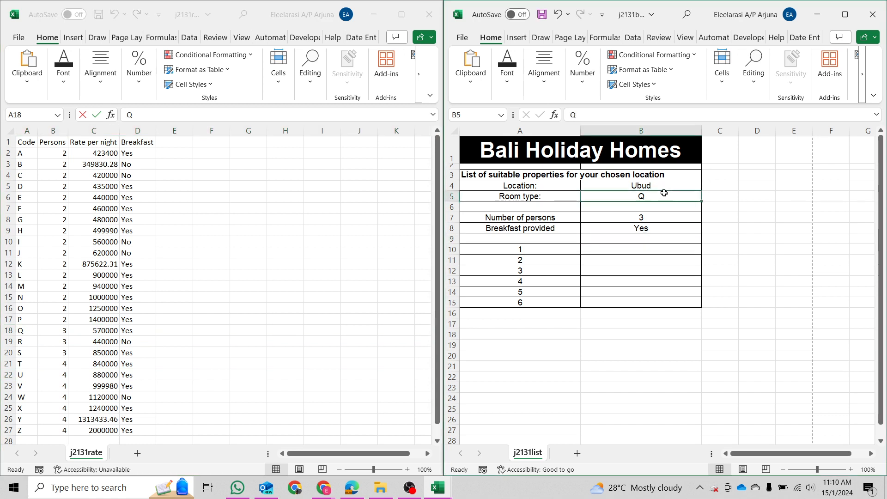
text(R)
key(Return)
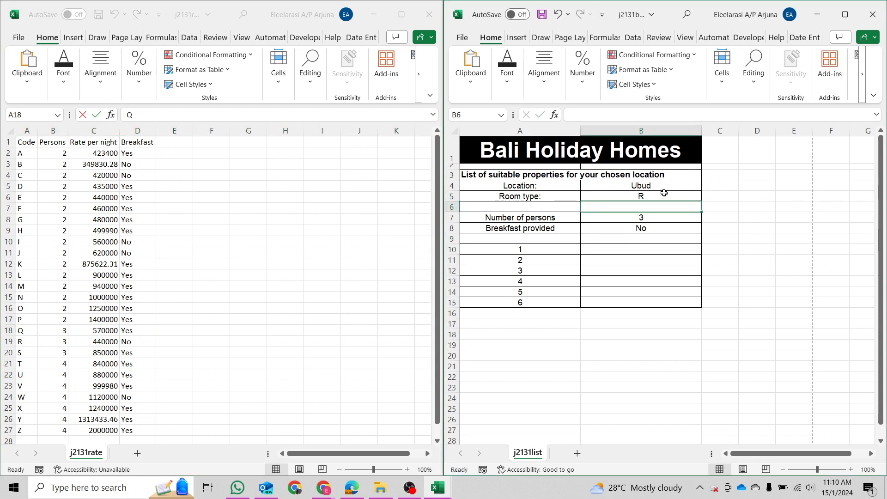
key(ctrl+z)
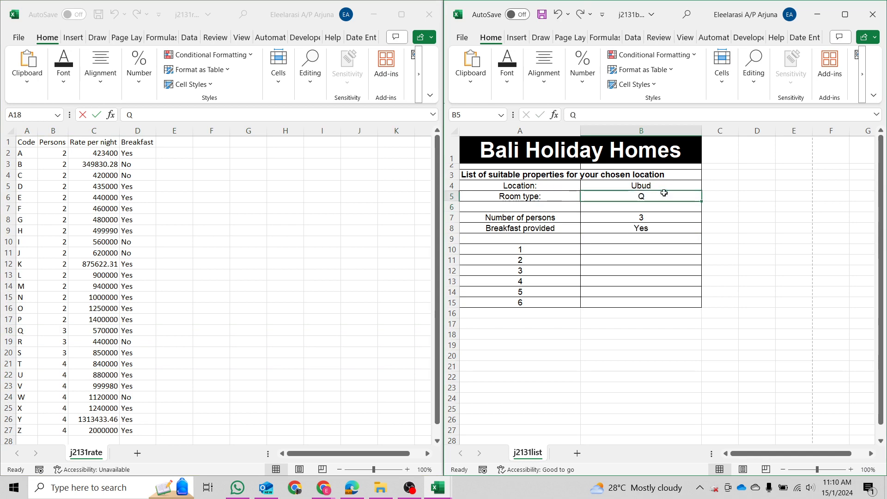
Check question 18's B10 to B15 wording against the property list cells and location cell B4.
click(354, 487)
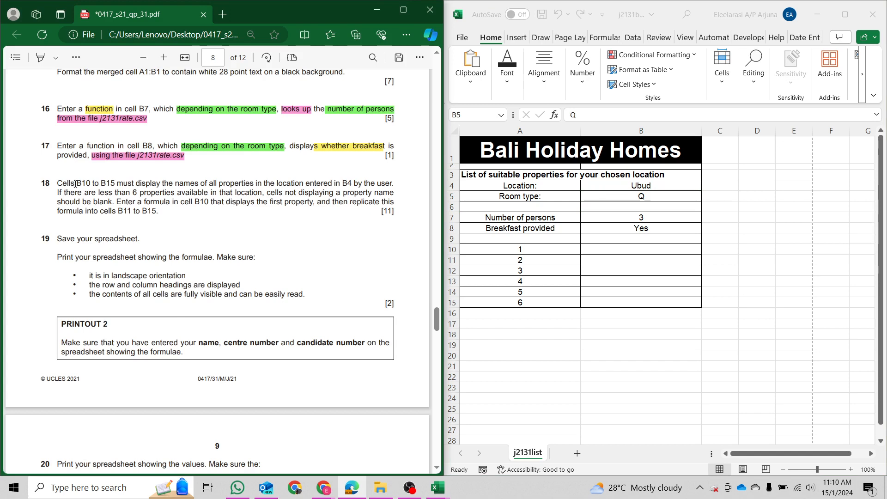
drag(77, 183, 115, 187)
click(665, 316)
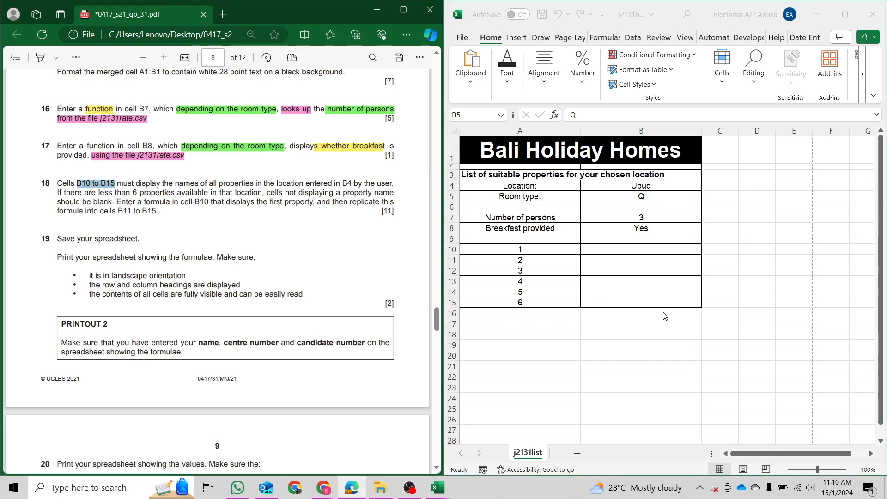
drag(630, 251, 645, 298)
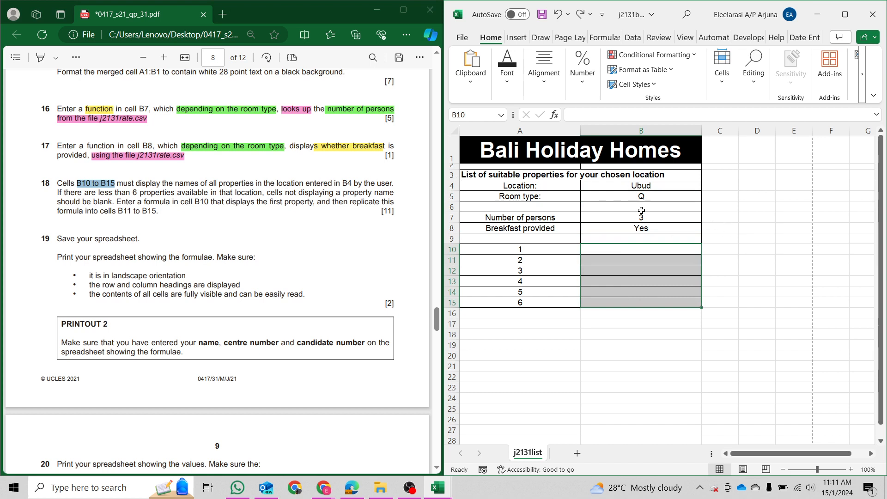
click(637, 186)
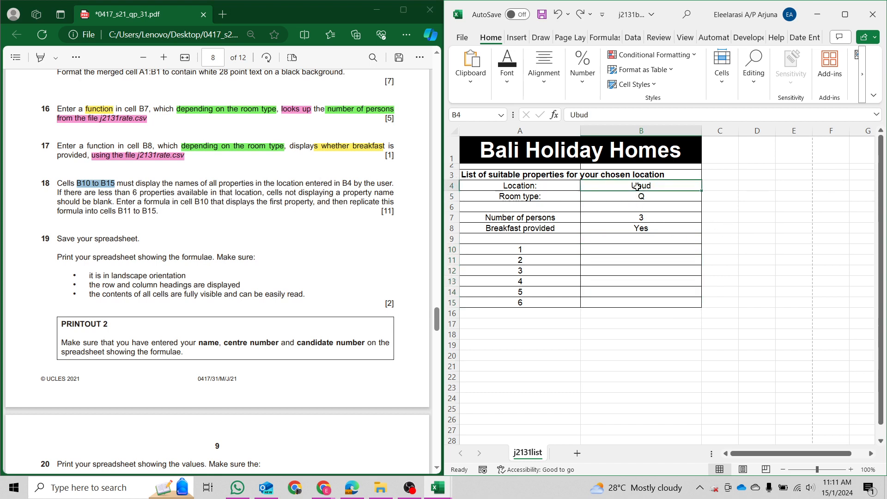
Highlight the phrase 'the location entered in B4' in green in the question paper.
click(227, 183)
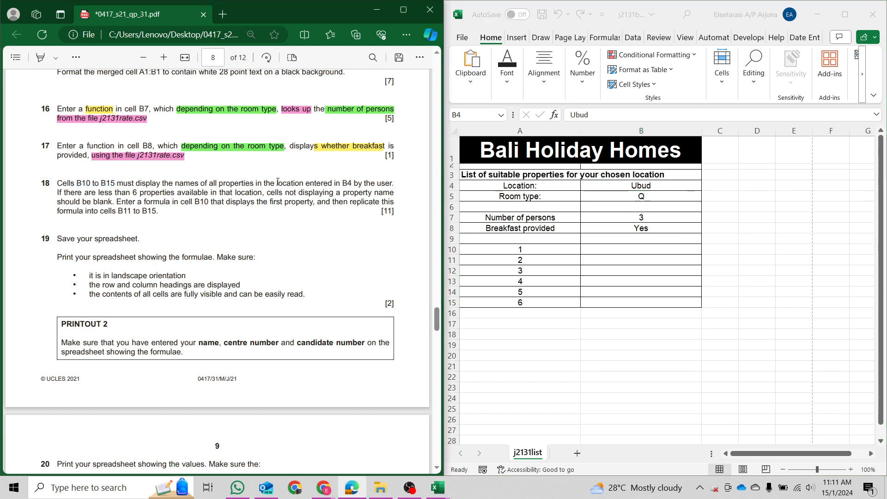
drag(272, 183, 352, 187)
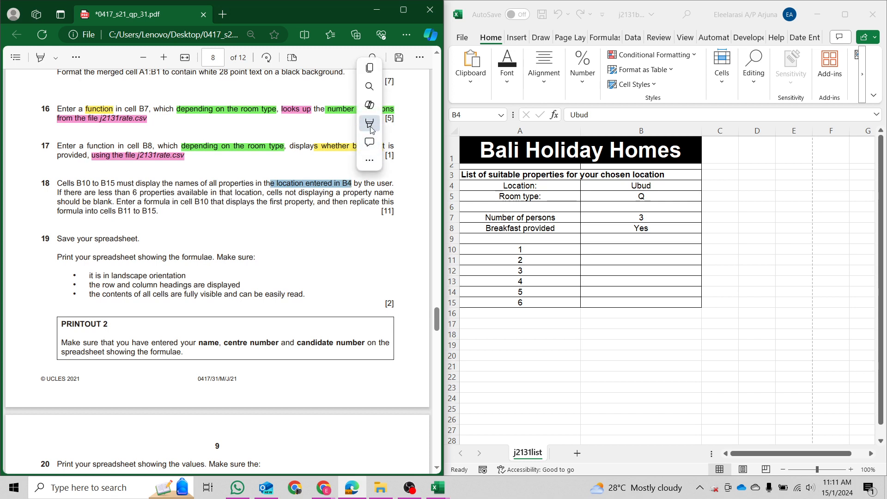
mouse_move(388, 133)
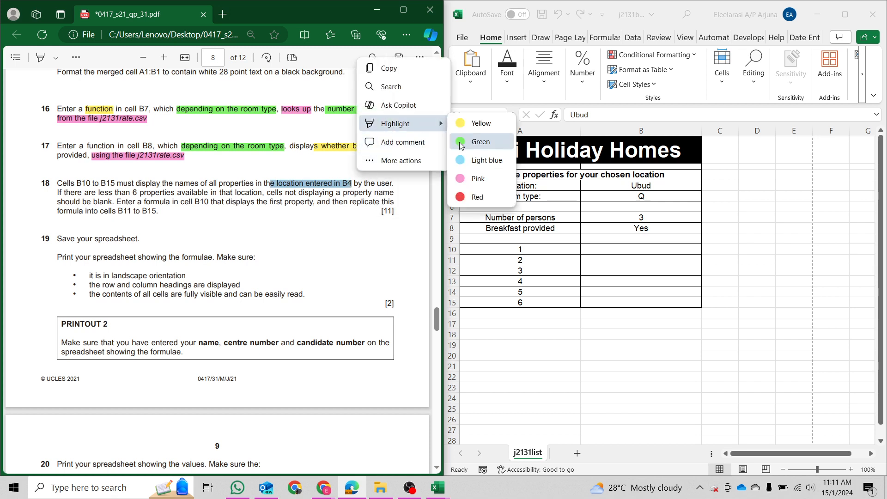
click(461, 142)
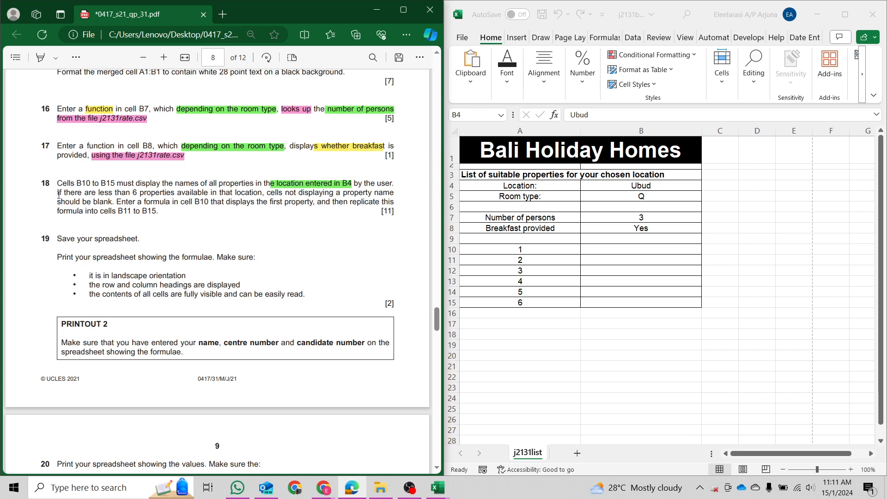
drag(57, 194, 111, 203)
click(437, 487)
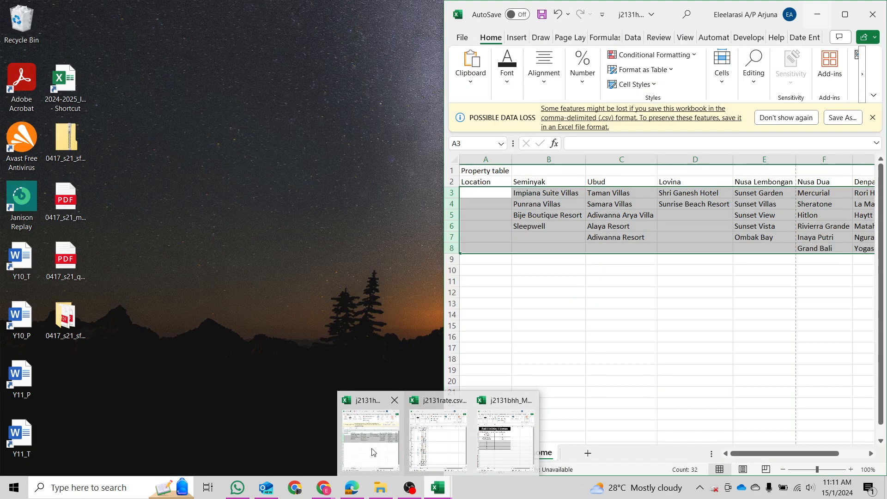
click(373, 449)
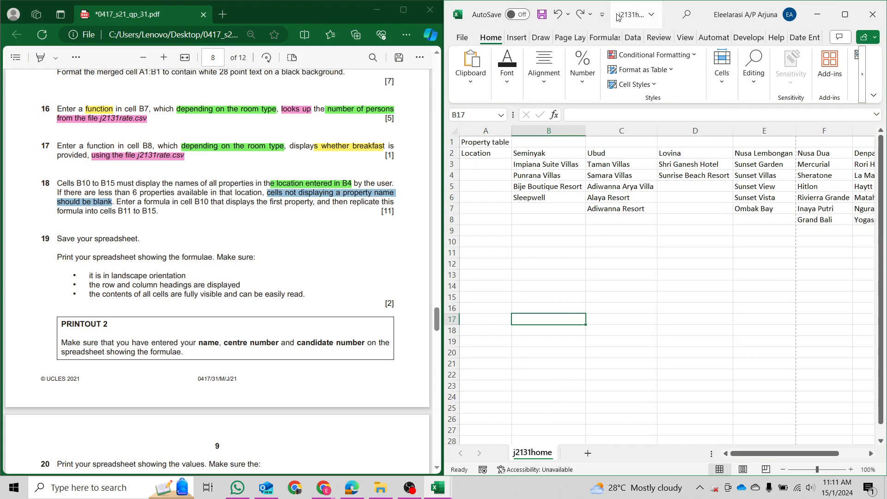
click(618, 17)
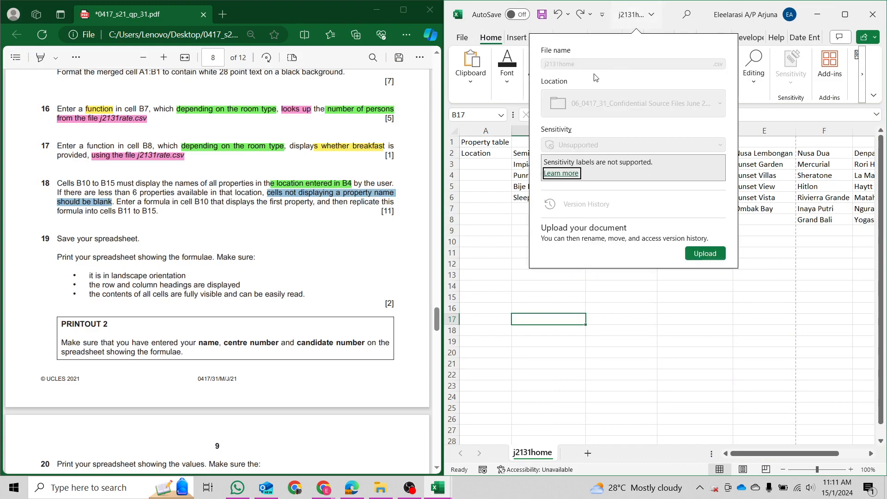
click(707, 329)
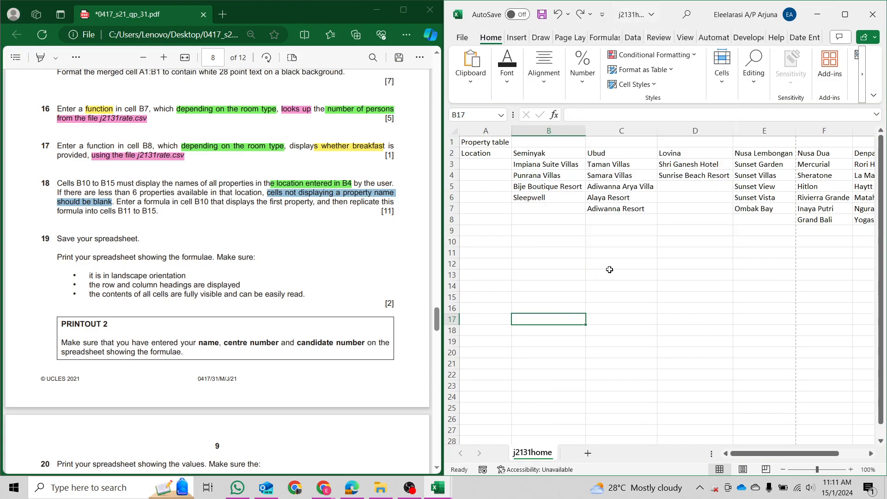
click(612, 155)
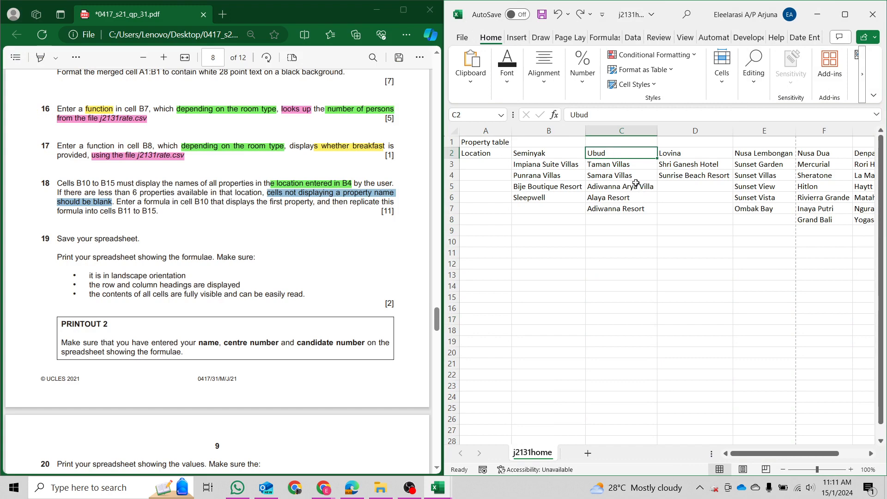
drag(620, 165, 634, 210)
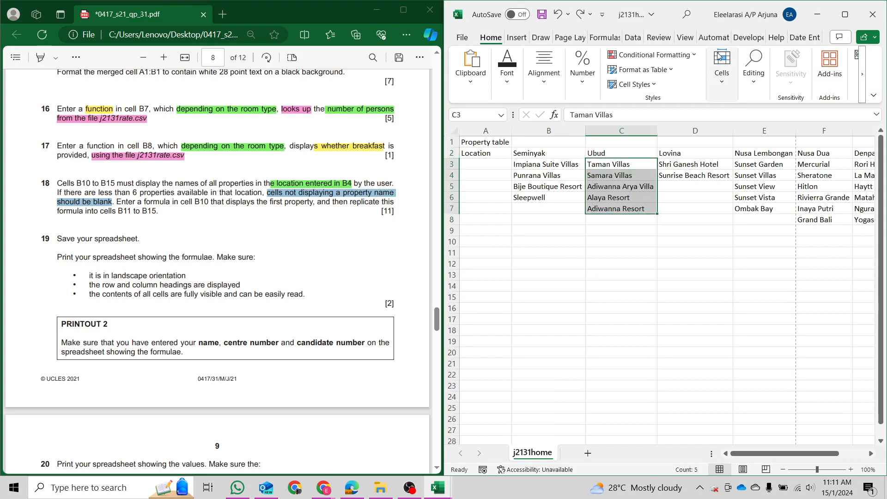
click(438, 488)
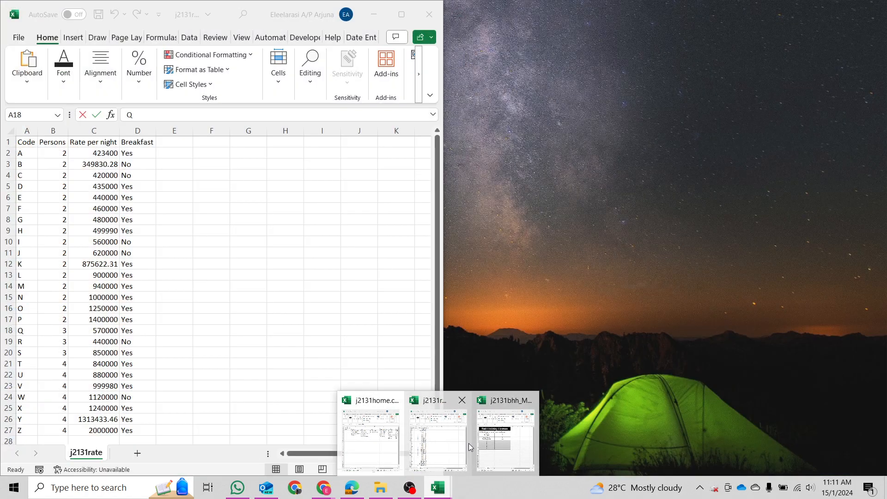
click(501, 448)
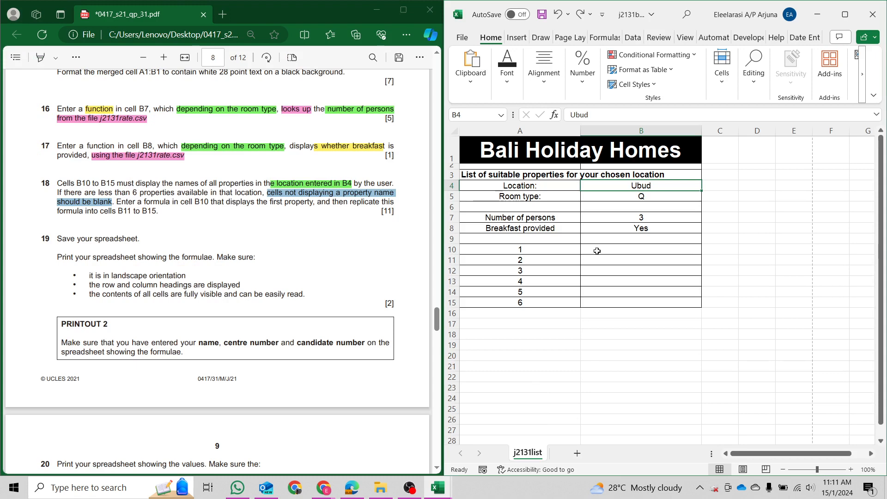
drag(597, 251, 621, 297)
click(626, 302)
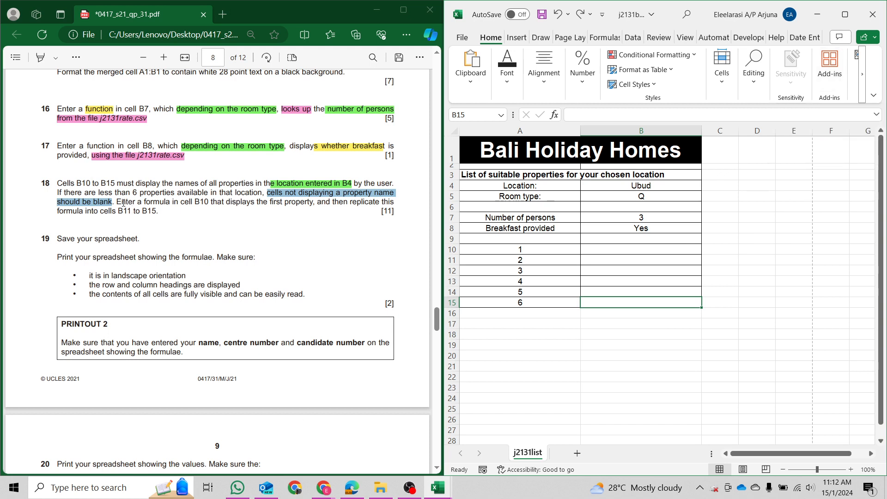
Highlight 'Enter a formula in cell B10' in the exam PDF, then select B10 on the list sheet.
drag(118, 202, 203, 205)
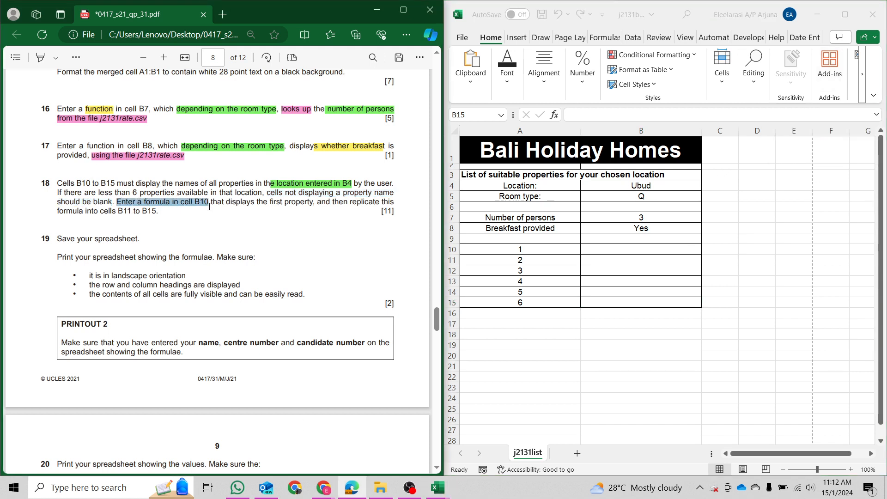
click(602, 252)
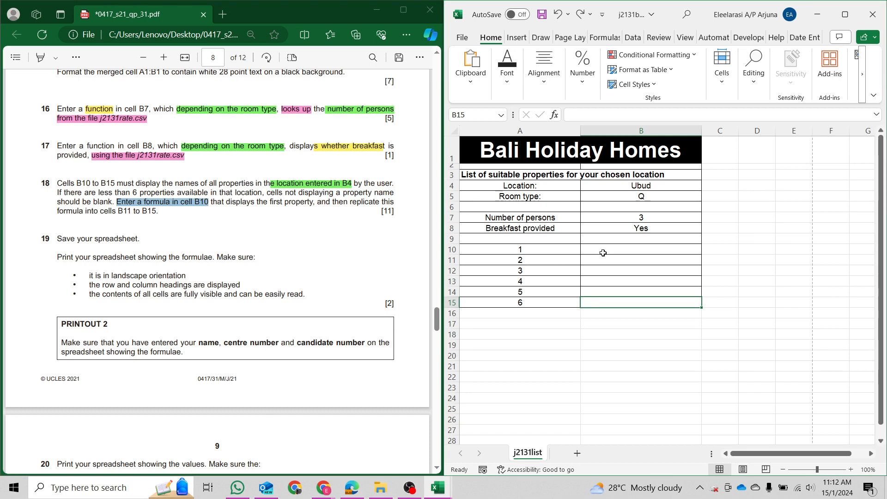
click(603, 251)
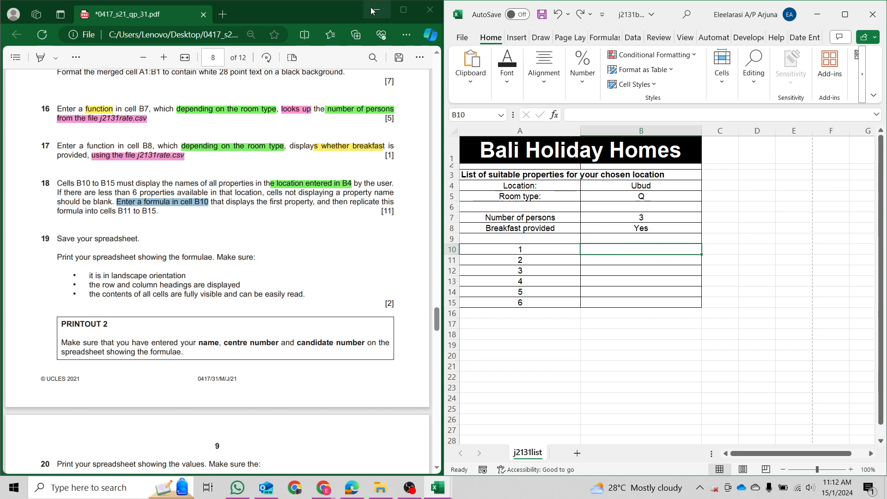
Bring the j2131home property table workbook forward and dock it on the left half.
click(437, 487)
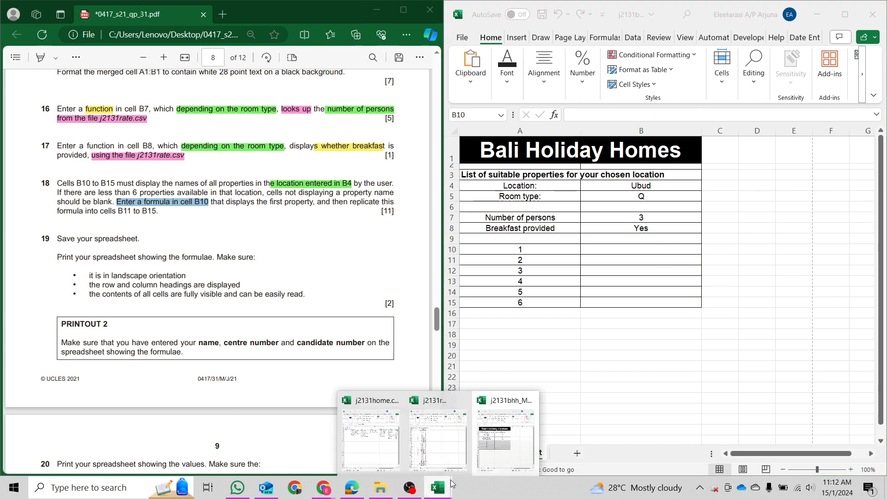
click(508, 442)
click(438, 488)
click(387, 453)
drag(705, 14, 0, 412)
Review the property table's locations and the Ubud column, starting with Taman Villas.
click(188, 273)
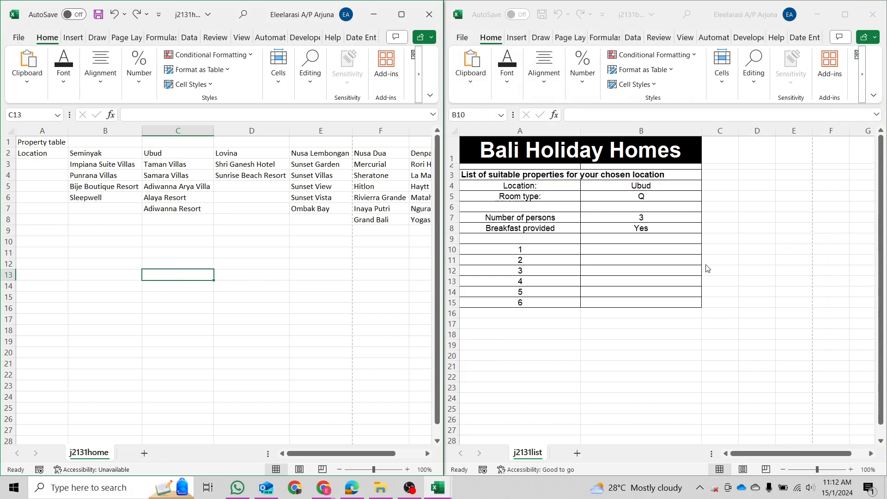
click(629, 248)
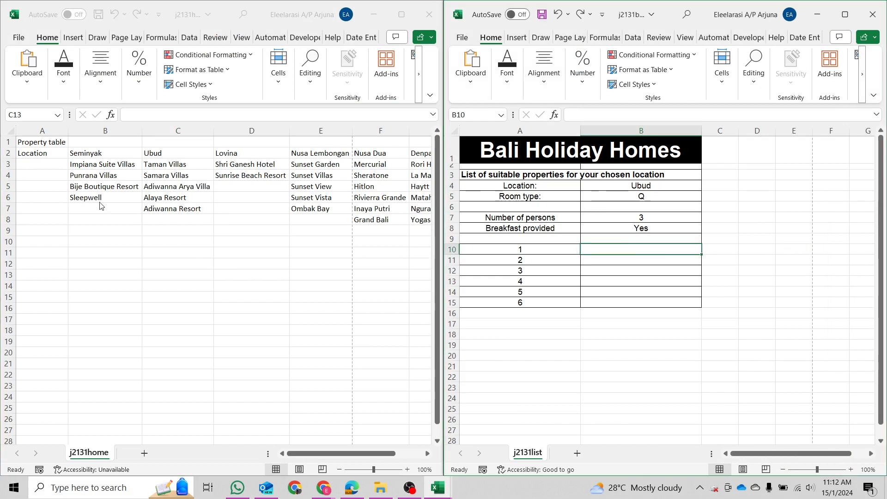
drag(25, 153, 368, 225)
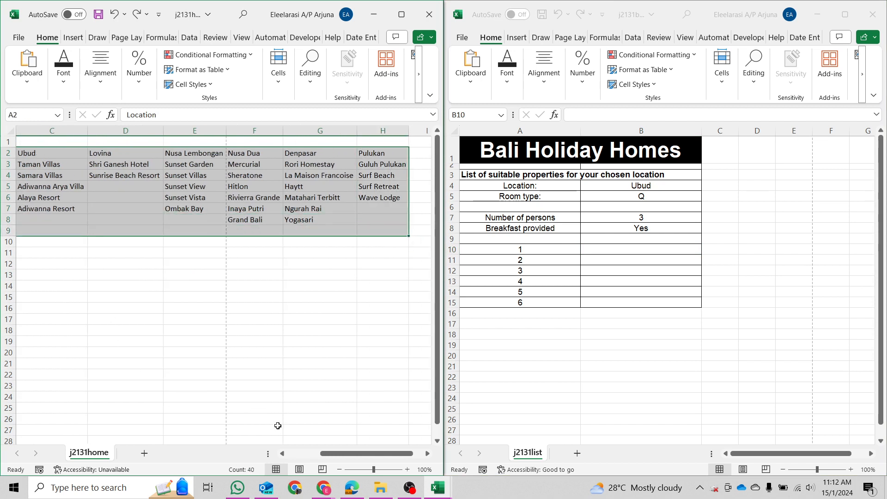
drag(322, 453, 289, 453)
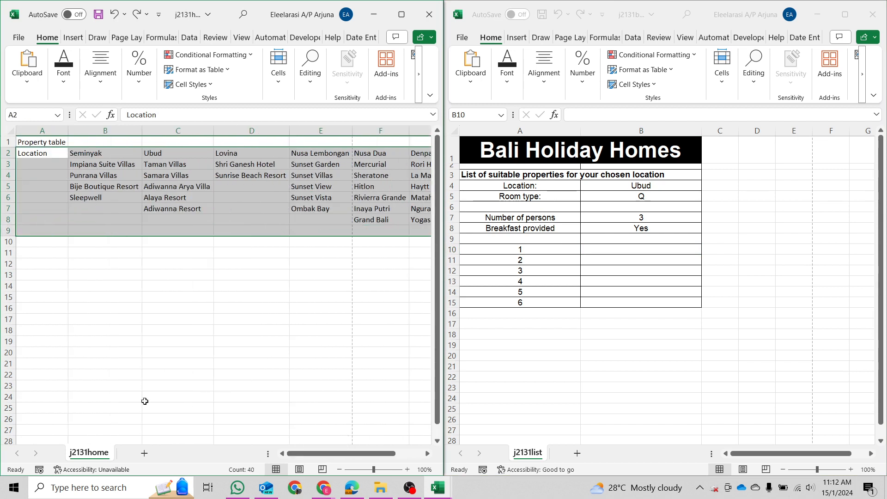
click(45, 159)
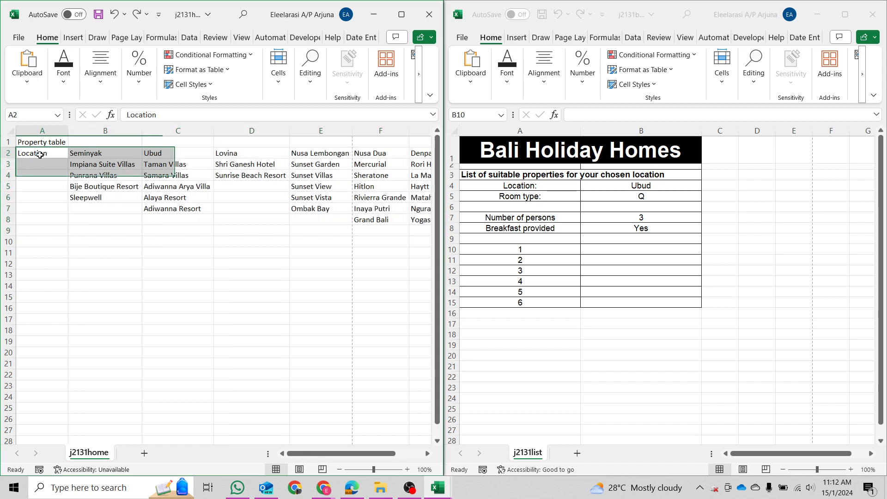
click(165, 165)
drag(163, 154, 174, 209)
Check room type Q's rate in j2131rate, reselect Ubud names C2:C7, then select B10.
click(433, 490)
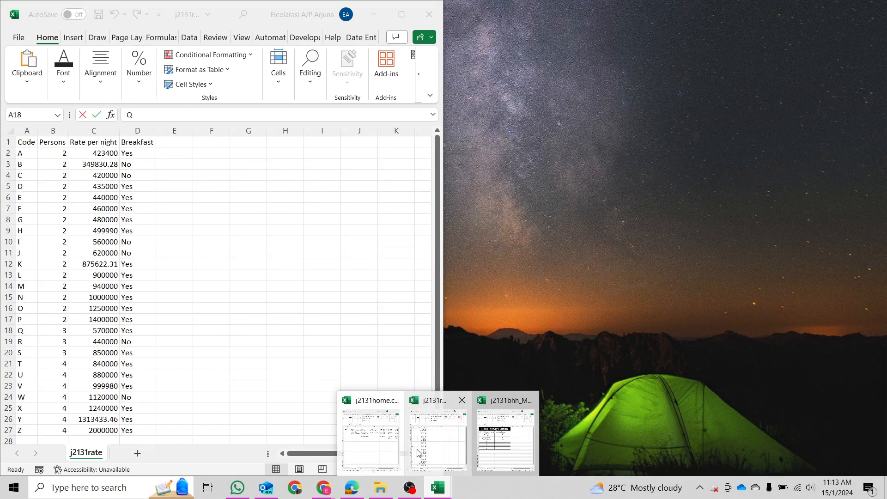
click(503, 430)
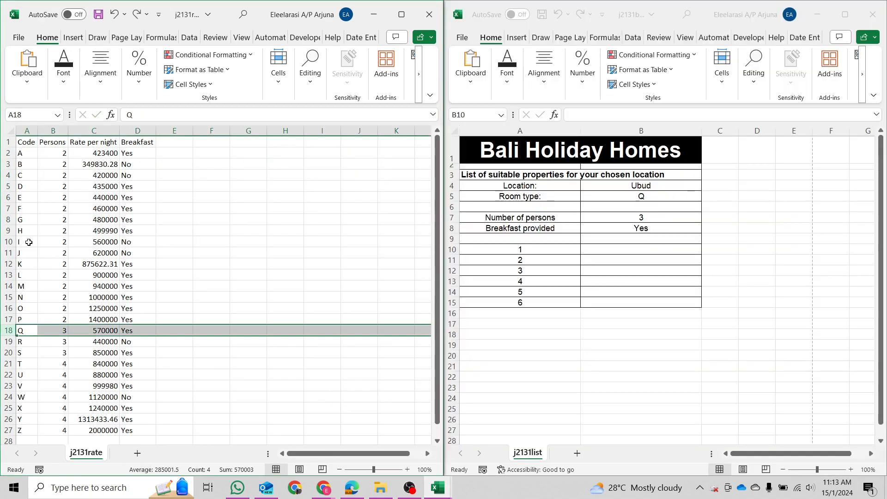
click(31, 248)
drag(25, 330, 136, 334)
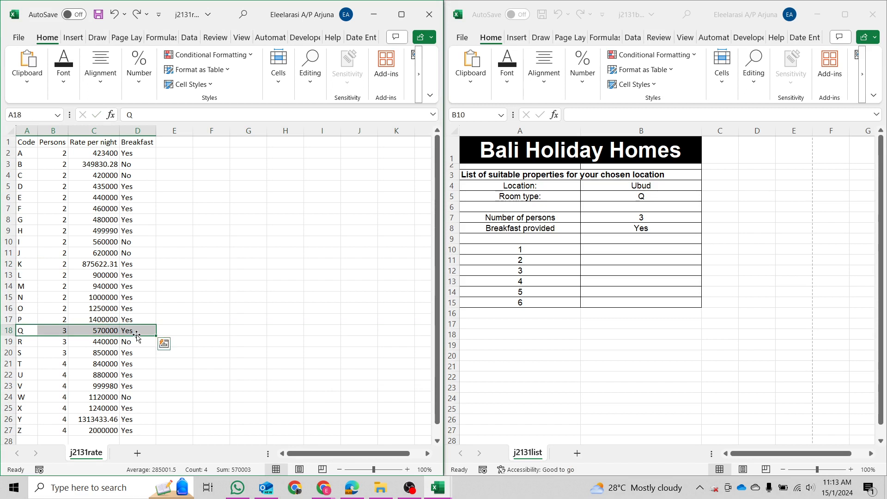
click(320, 165)
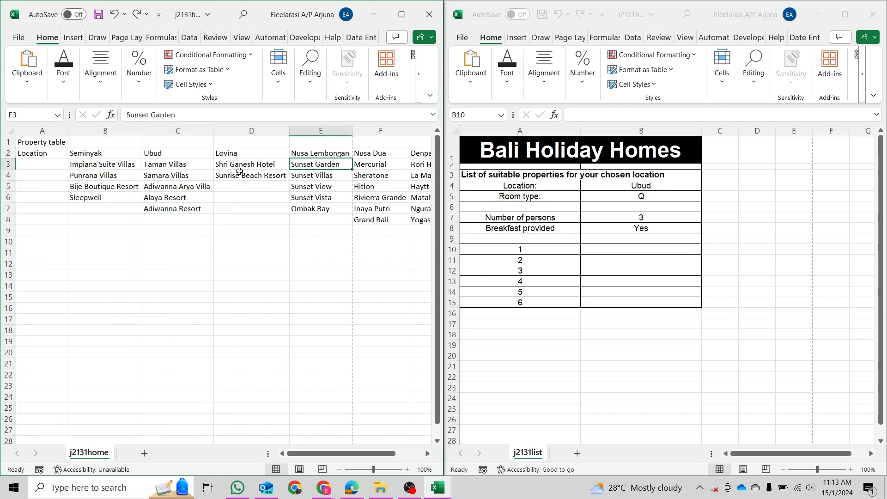
drag(188, 153, 201, 209)
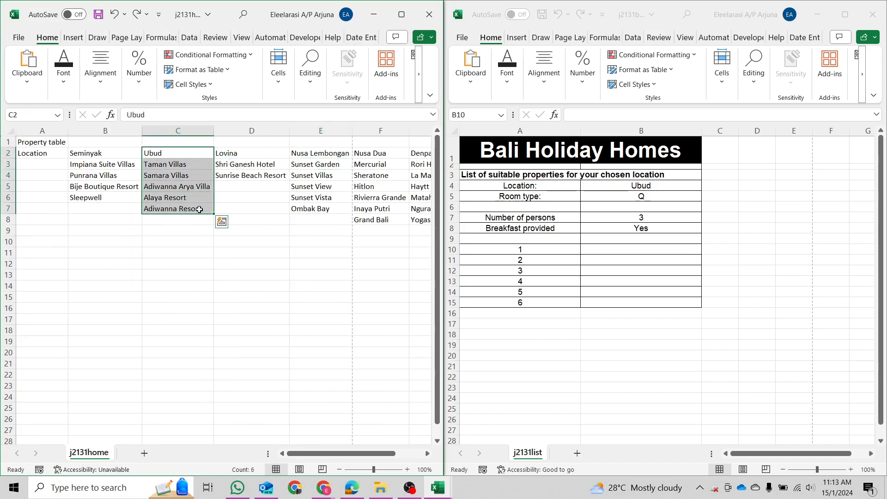
click(617, 250)
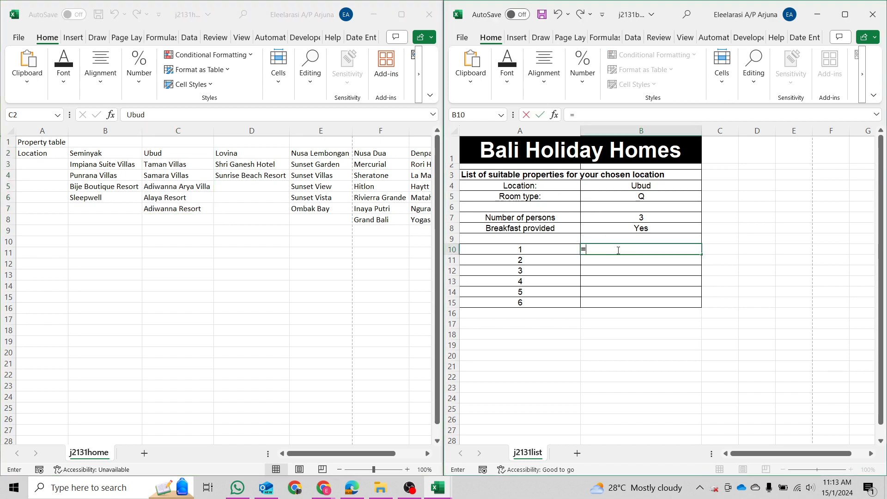
Enter =HLOOKUP(B4,j2131home!$B$2:$H$8,2,FALSE) in B10 so it shows Taman Villas.
text(=HLOOKUP()
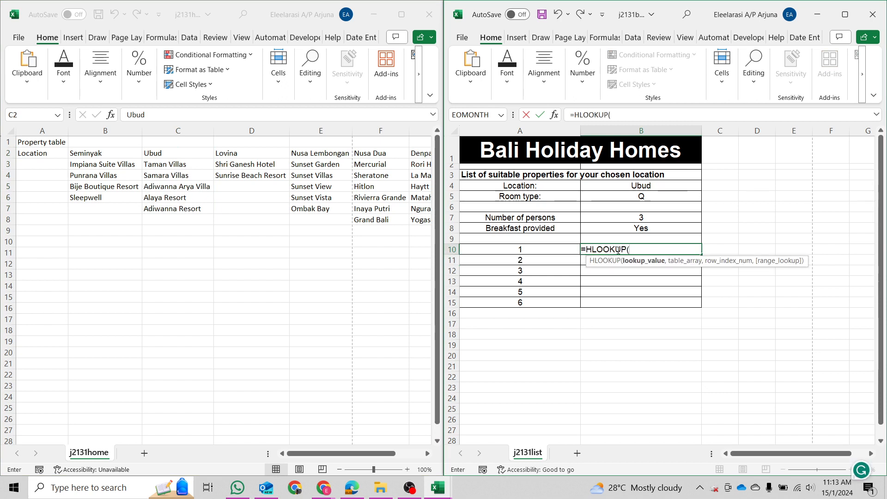
click(641, 185)
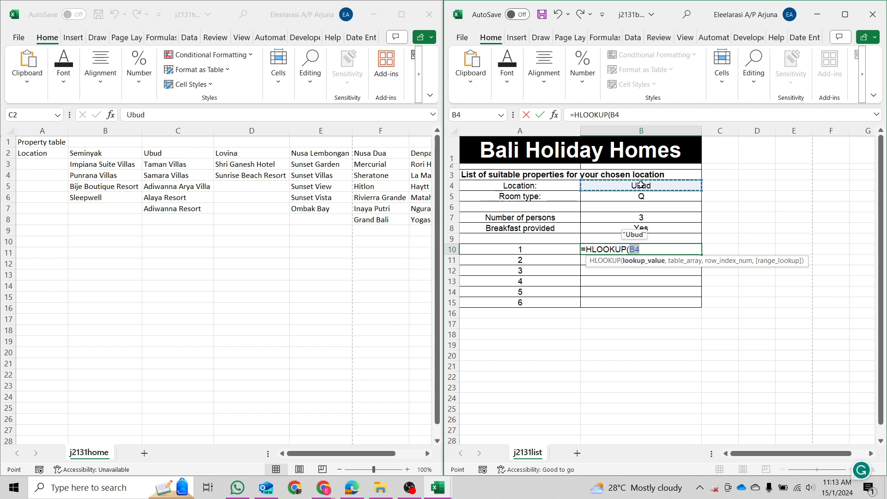
text(,)
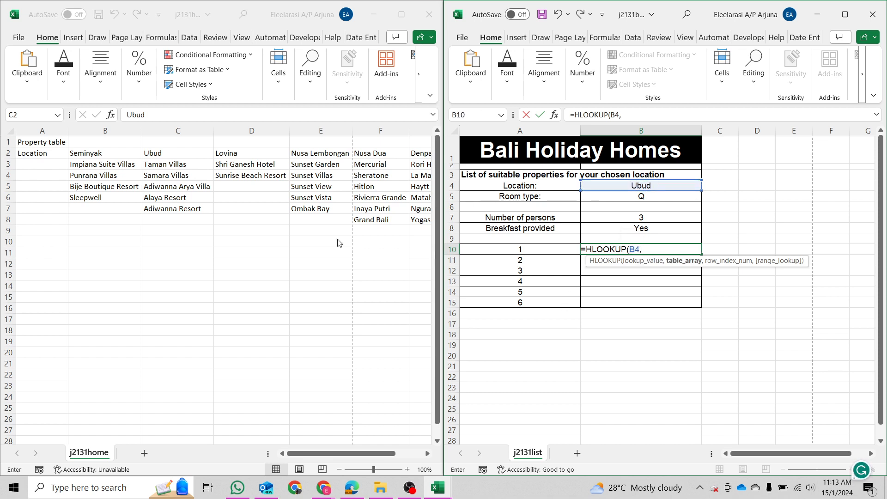
click(73, 154)
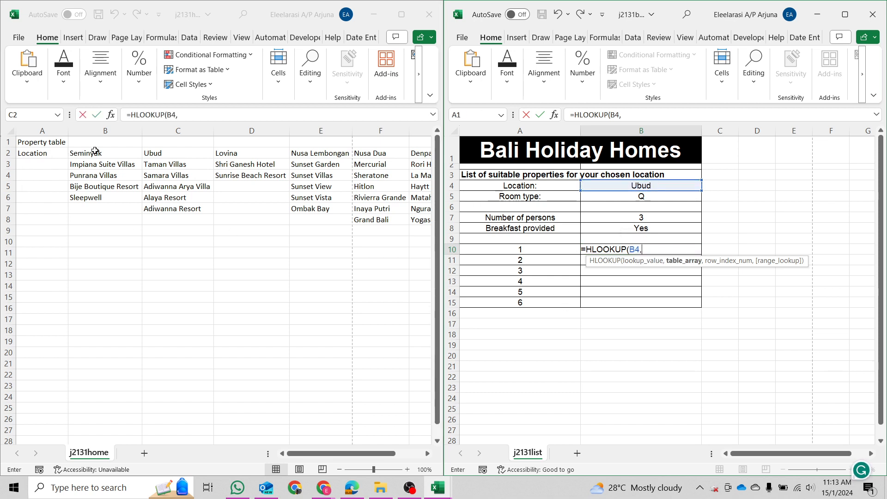
drag(95, 151, 380, 218)
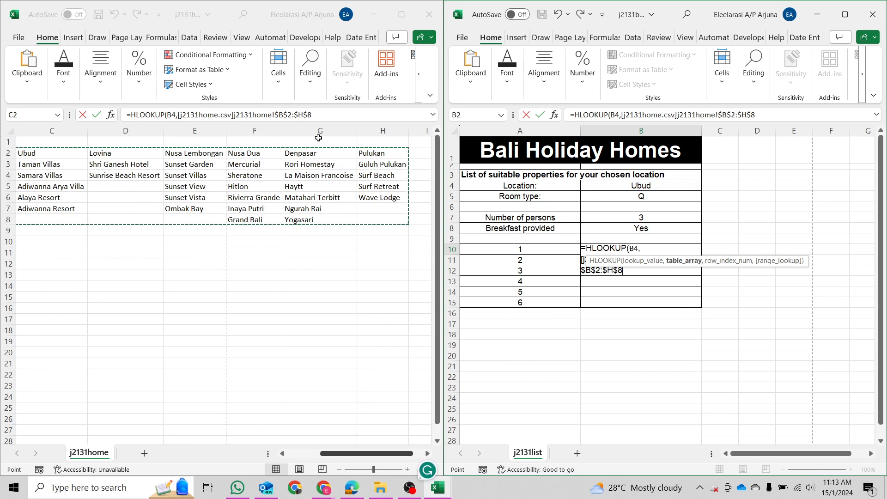
click(320, 116)
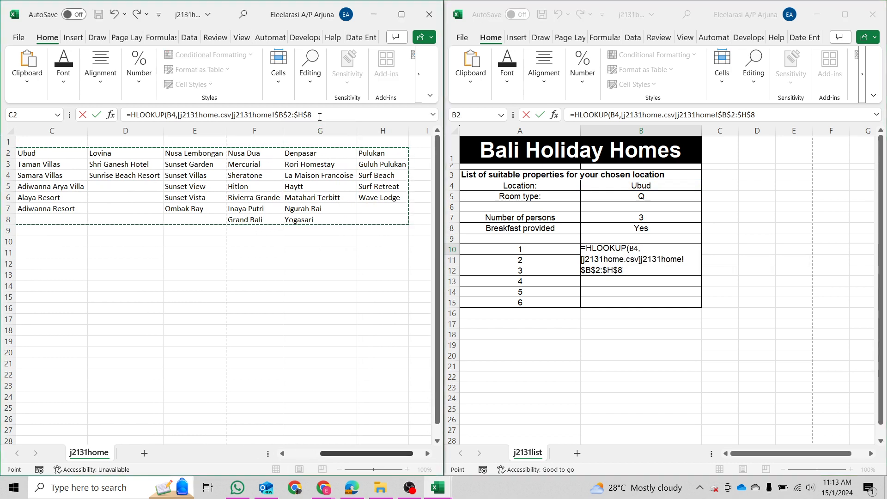
text(,)
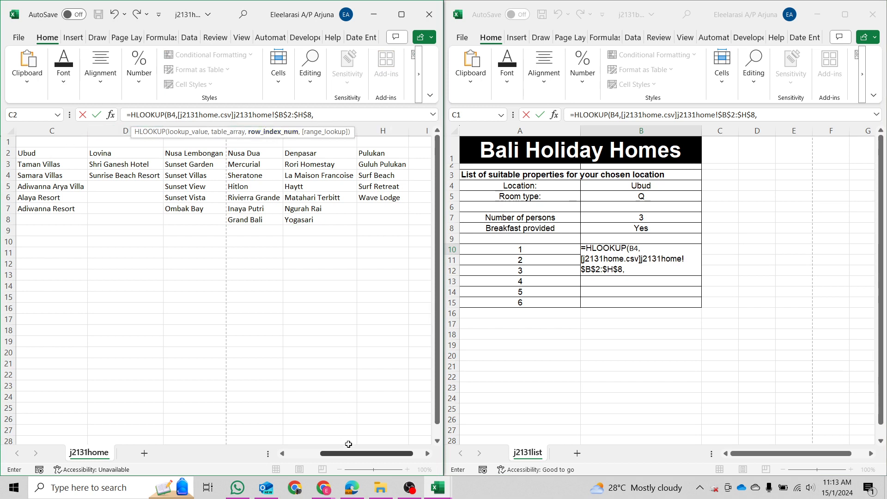
drag(349, 453, 316, 453)
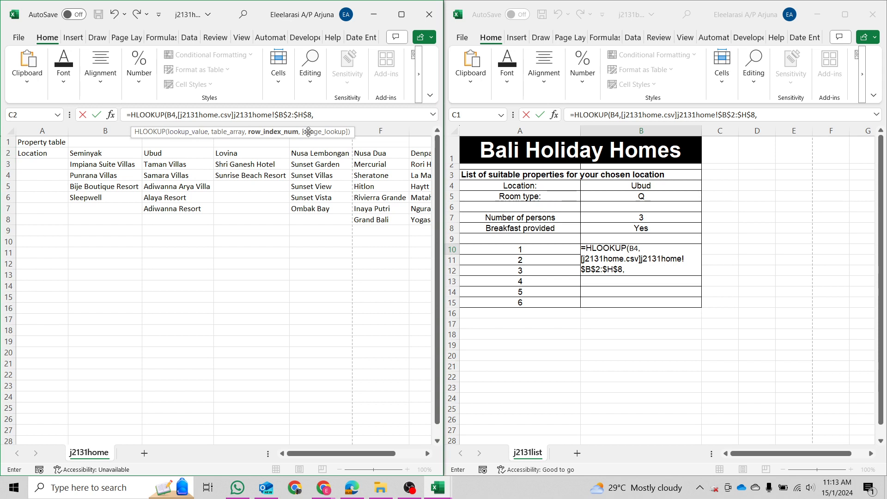
click(317, 118)
text(2)
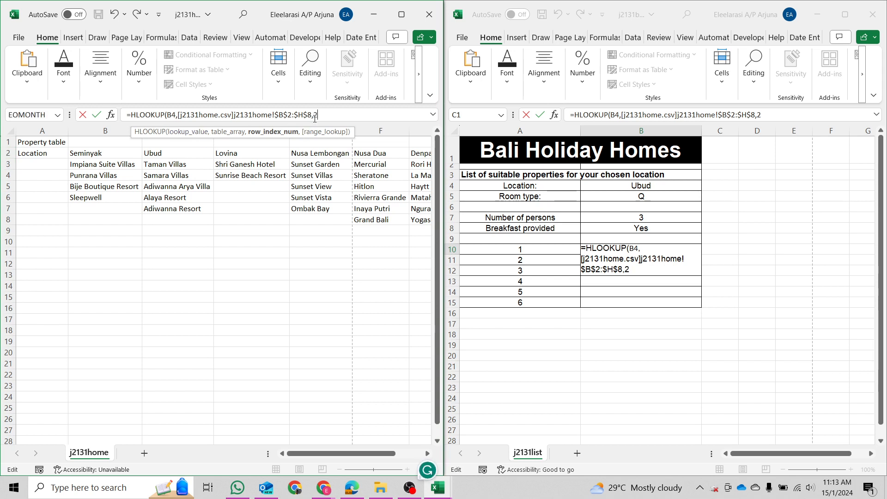
text(,FA)
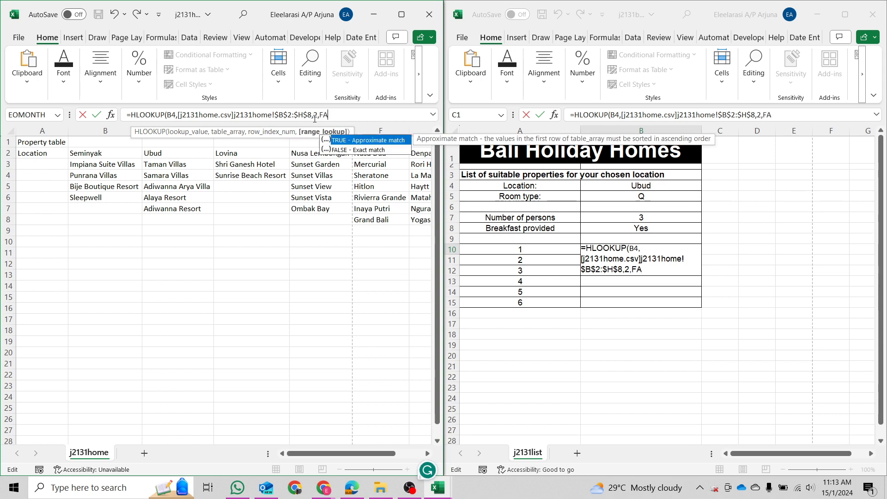
text(LSE))
key(Return)
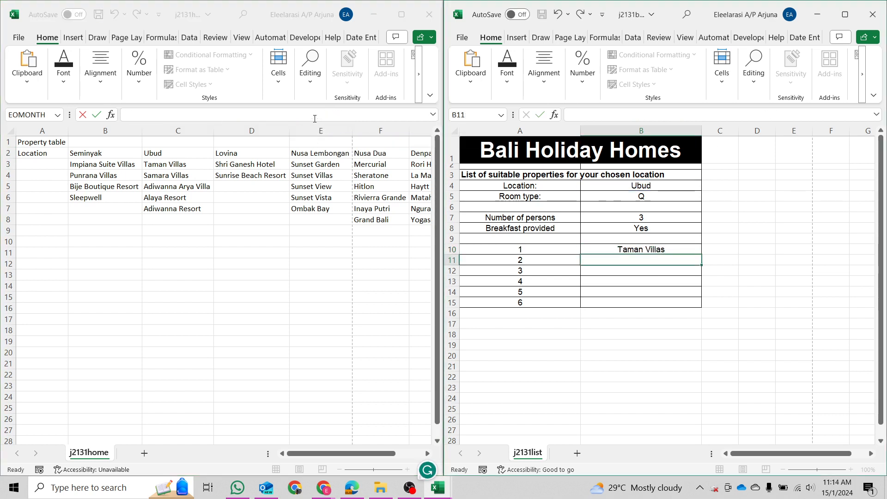
Confirm Taman Villas as the first Ubud property, then reselect B10 on the list.
click(190, 166)
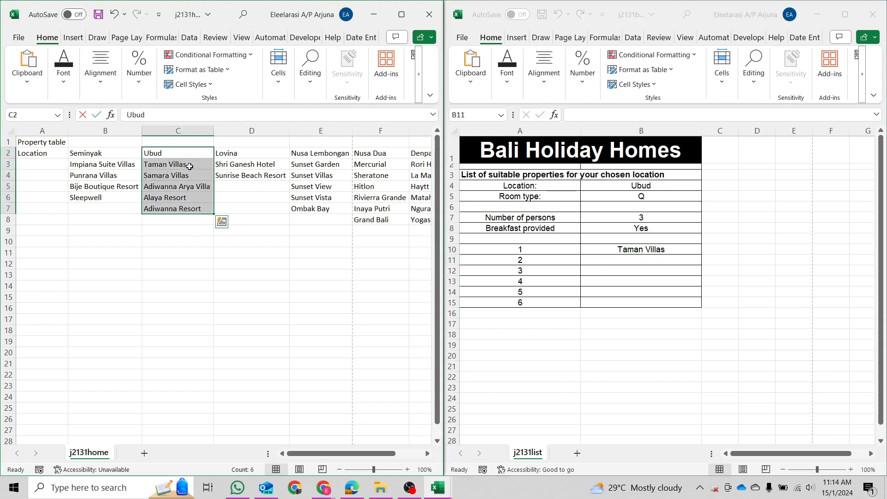
click(190, 166)
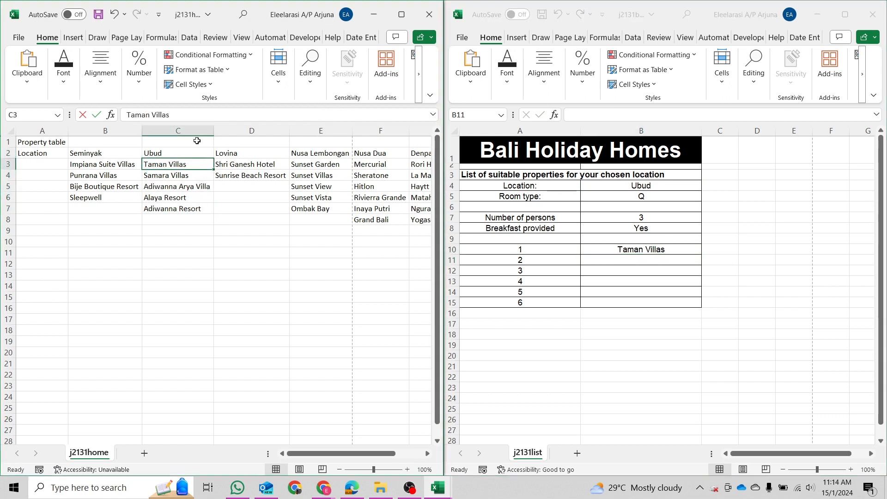
click(636, 263)
click(646, 248)
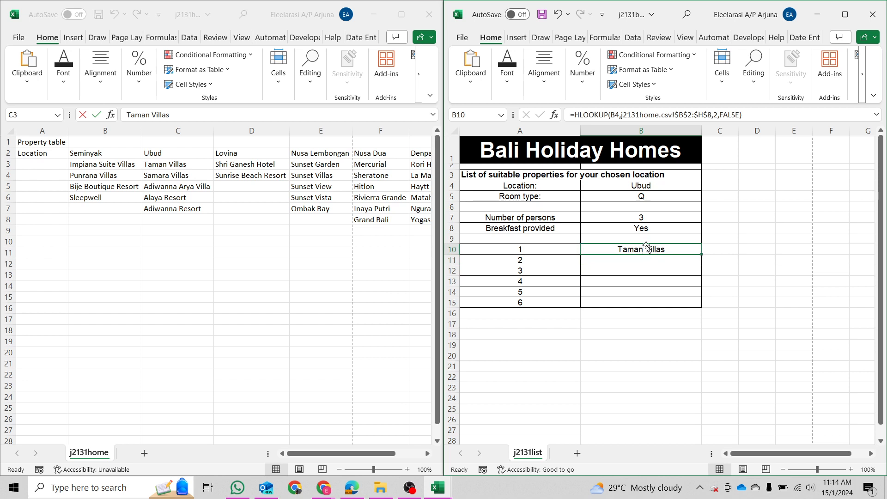
Copy B10's lookup into B11 and inspect it, now referencing B5 and returning #N/A.
key(ctrl+c)
key(Down)
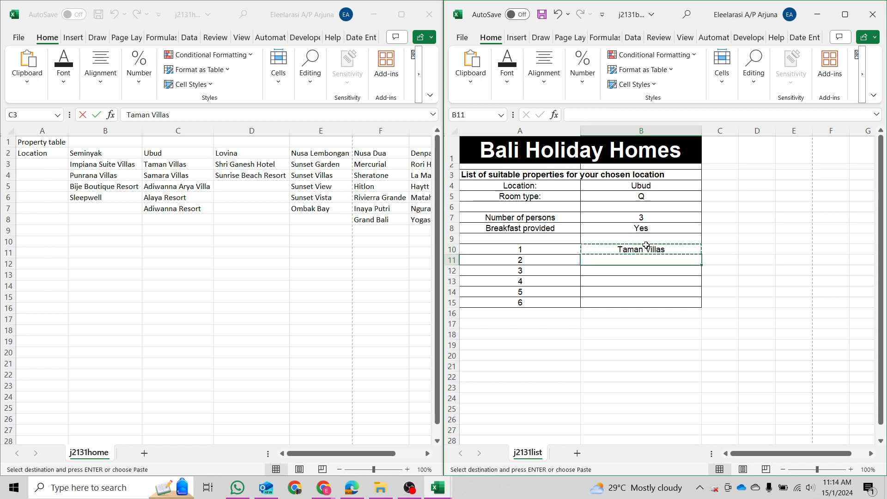
key(ctrl+v)
click(647, 246)
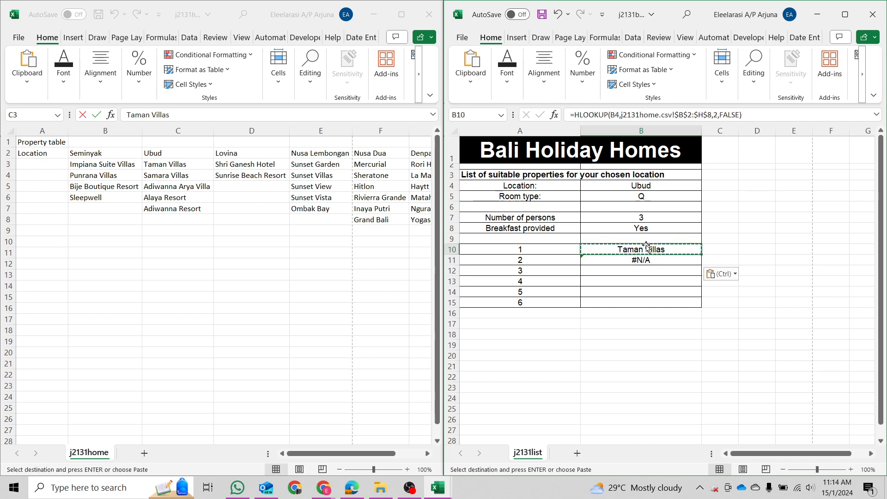
key(Down)
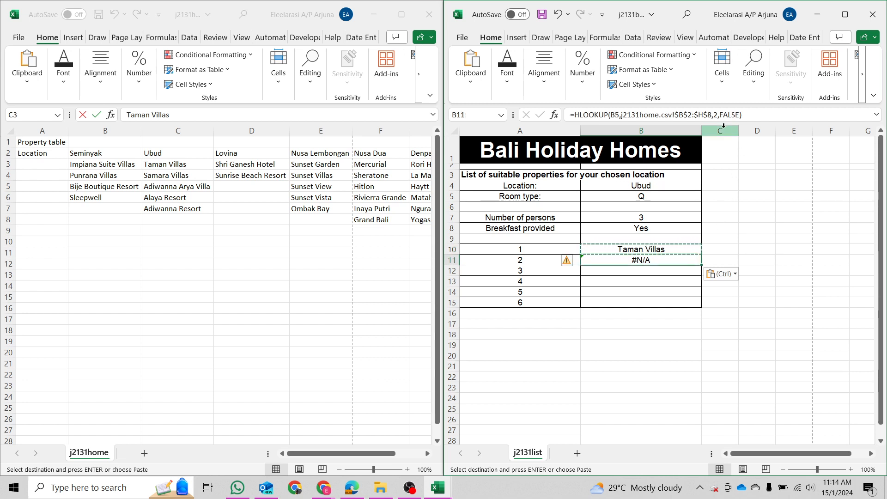
click(715, 115)
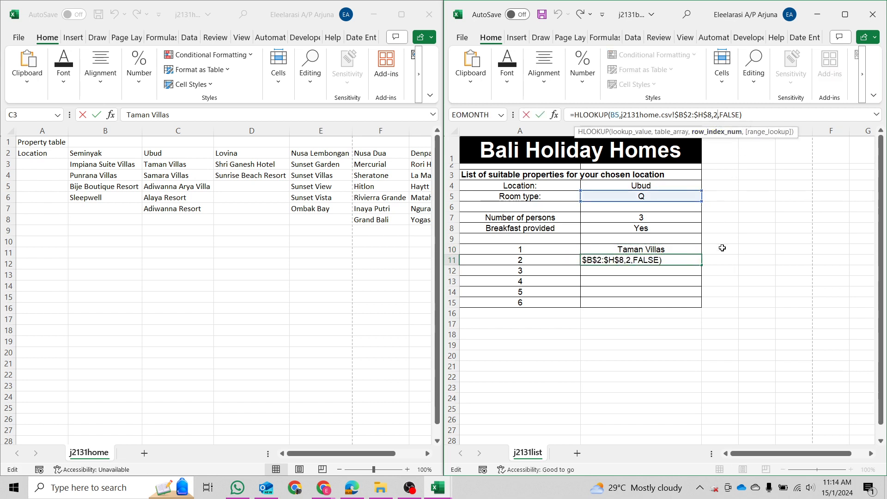
click(683, 255)
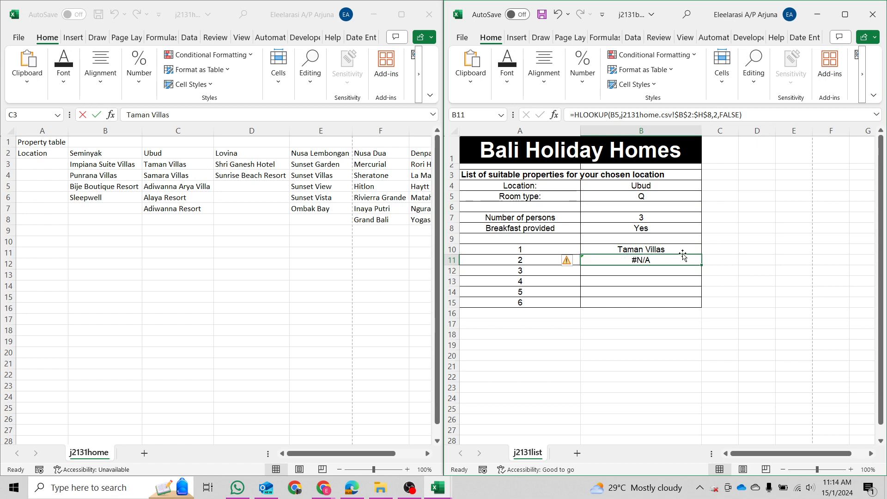
click(686, 250)
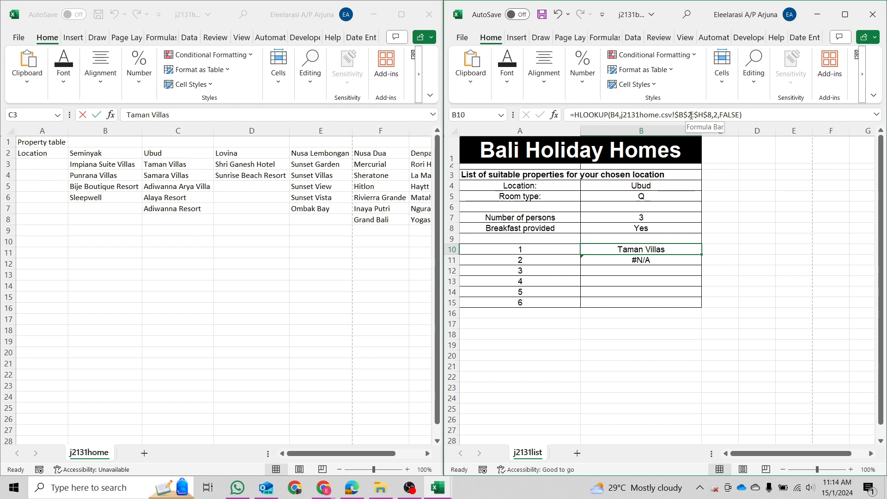
Examine B11's formula to find the shifted B5 lookup value causing the error.
drag(701, 254, 702, 303)
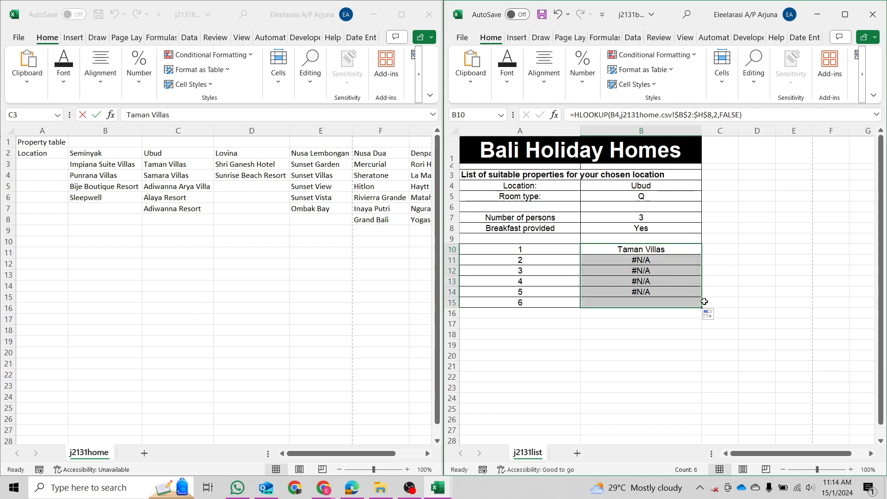
click(667, 264)
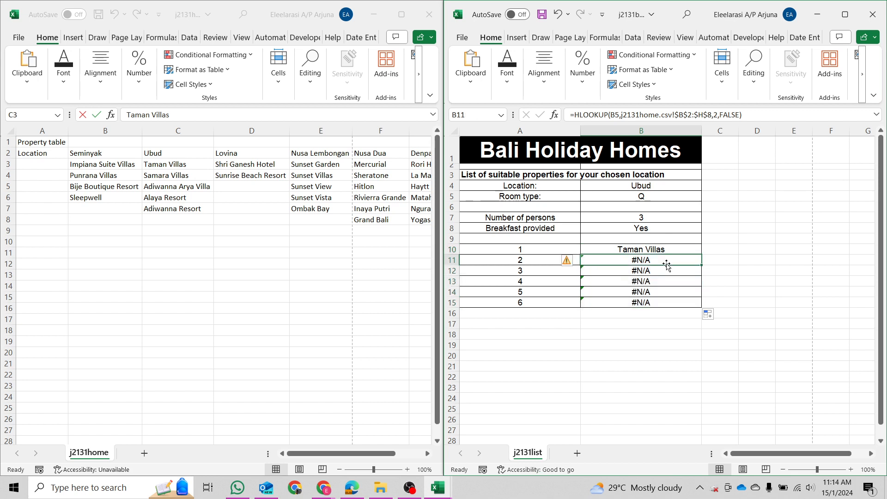
double_click(716, 114)
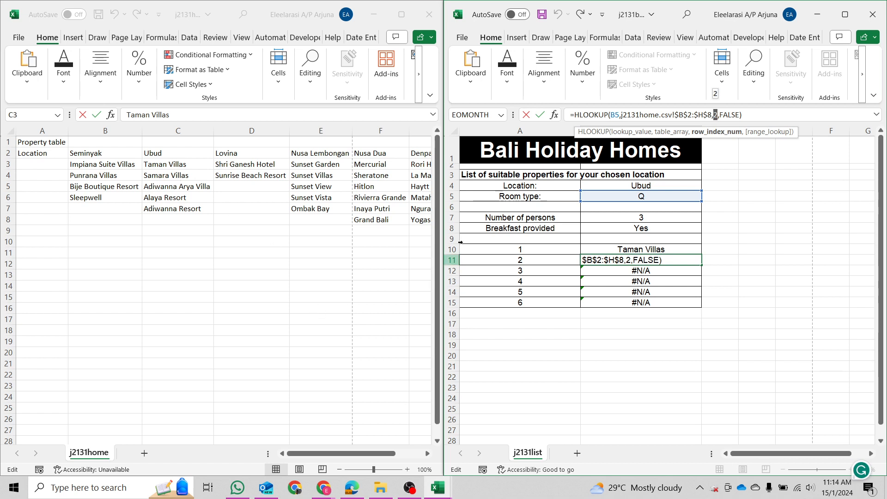
click(618, 117)
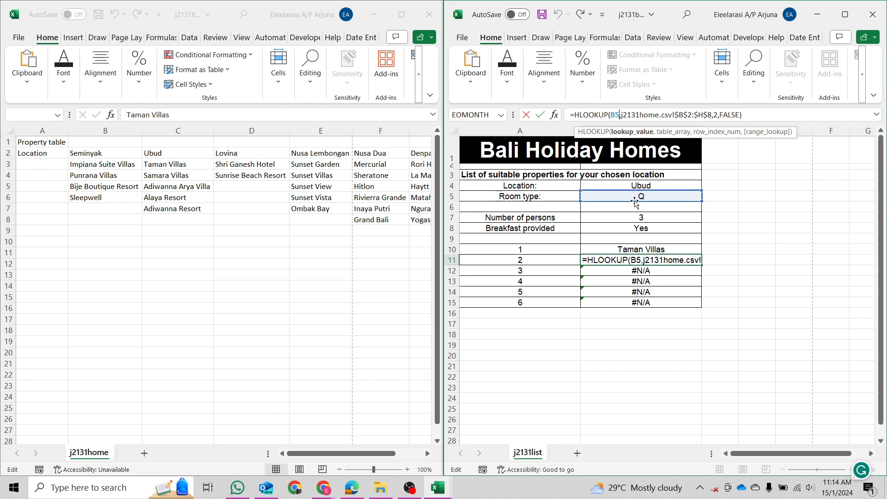
key(Escape)
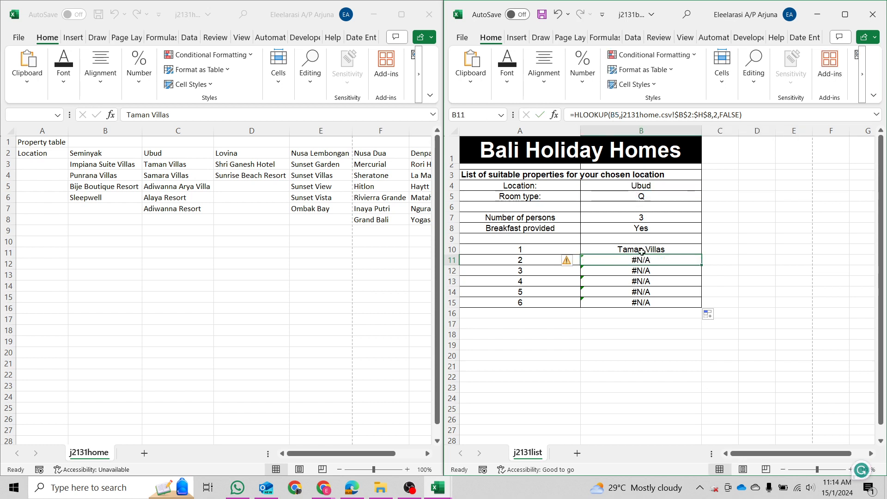
Make B10's location reference absolute ($B$4) and paste the formula into B11:B15.
click(642, 250)
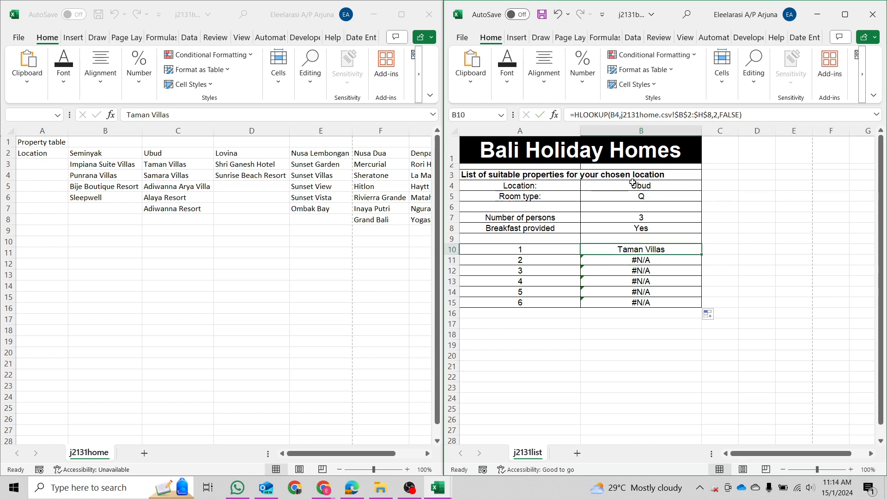
click(610, 115)
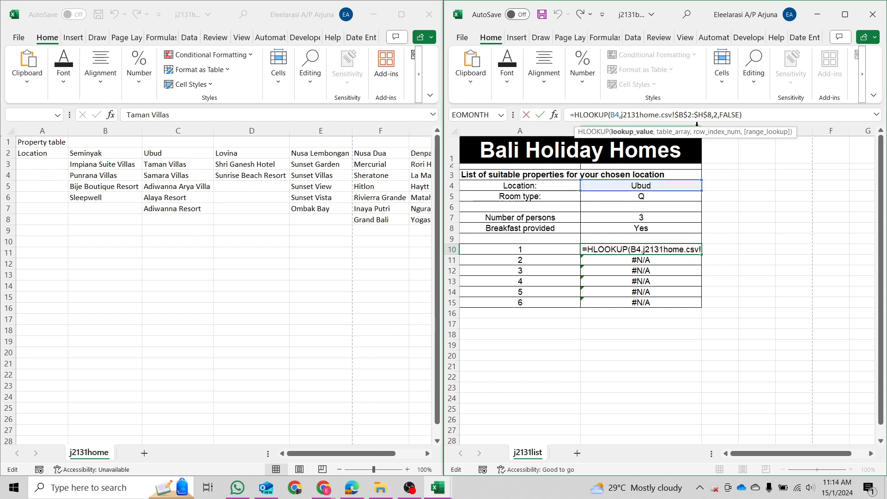
key(F4)
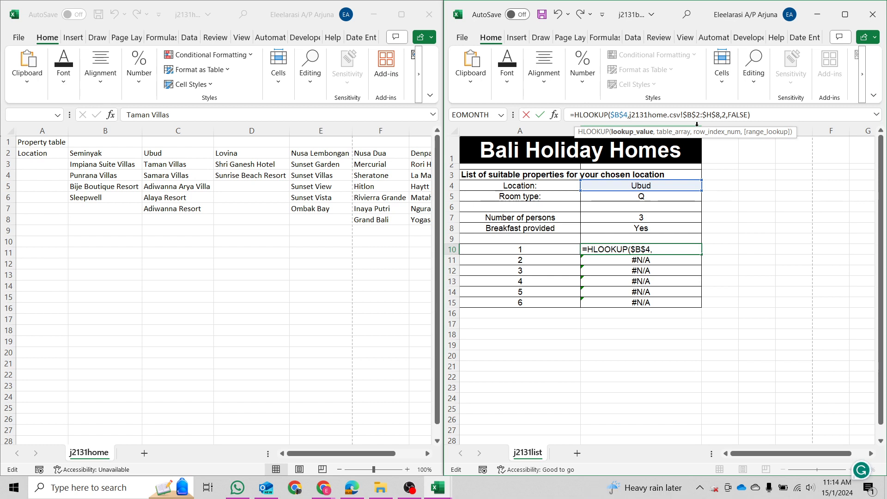
key(Return)
key(Up)
key(ctrl+c)
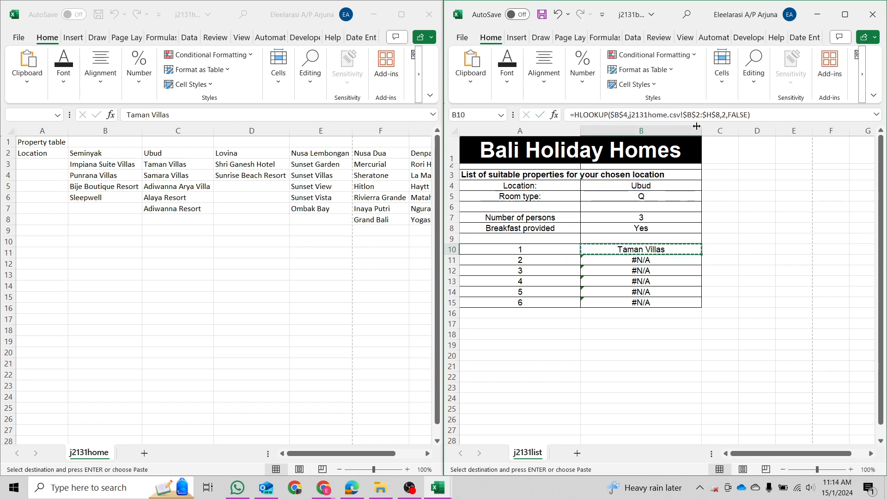
key(ctrl+shift+Down)
key(ctrl+v)
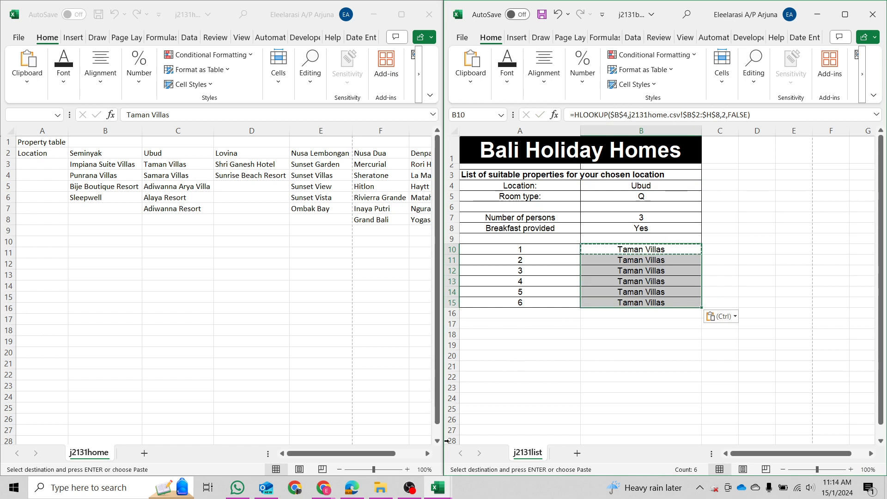
Recheck the question in the exam PDF, then return to B10 in the list workbook.
click(438, 488)
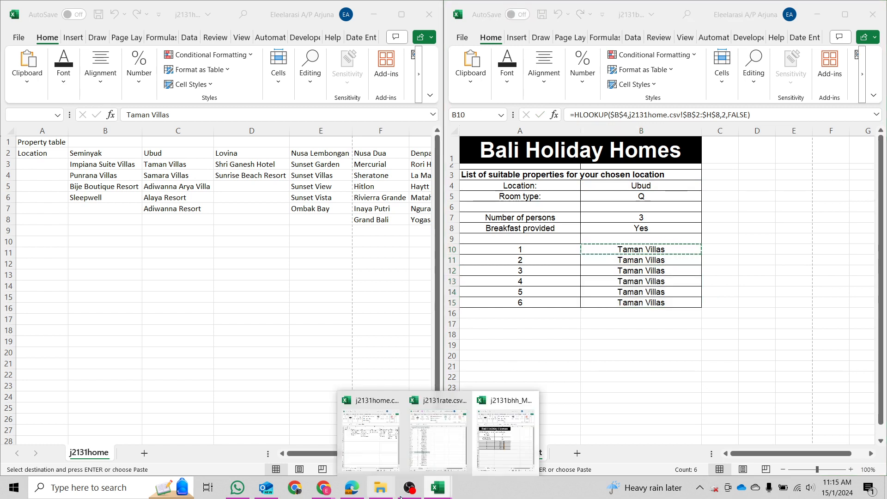
click(352, 487)
click(254, 199)
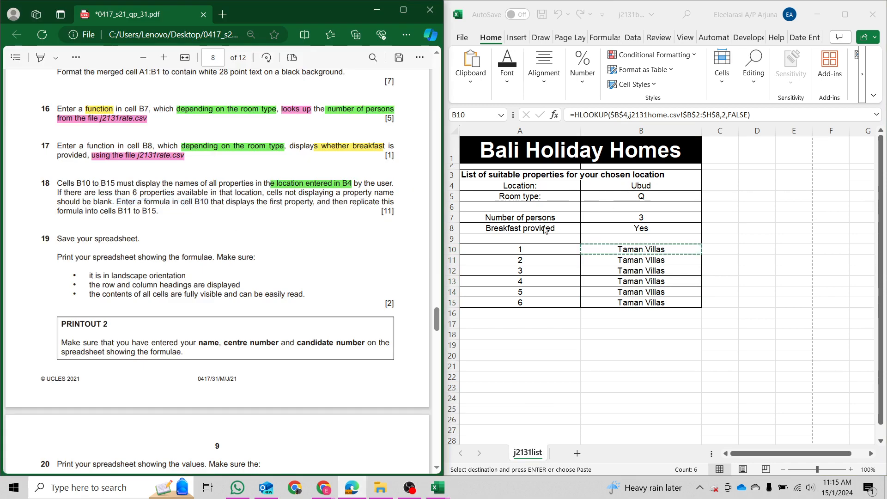
click(377, 10)
click(704, 260)
click(675, 251)
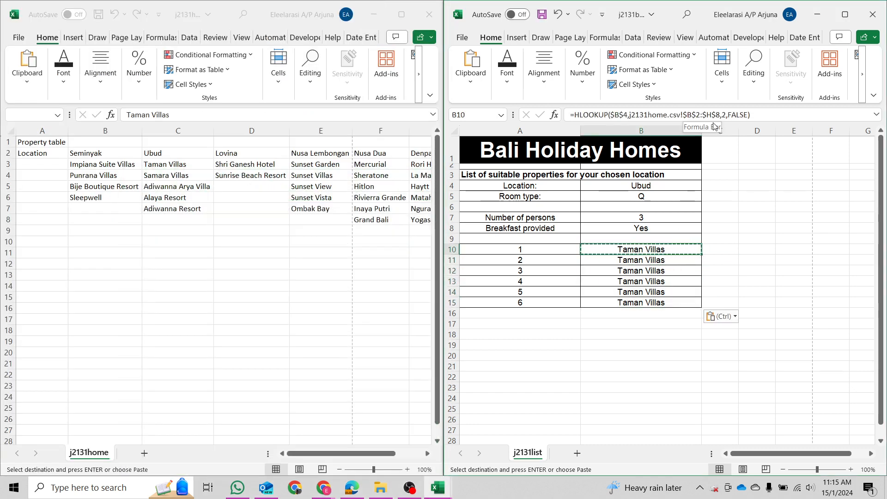
Inspect the copied lookup formula in B12 without changing it.
click(677, 260)
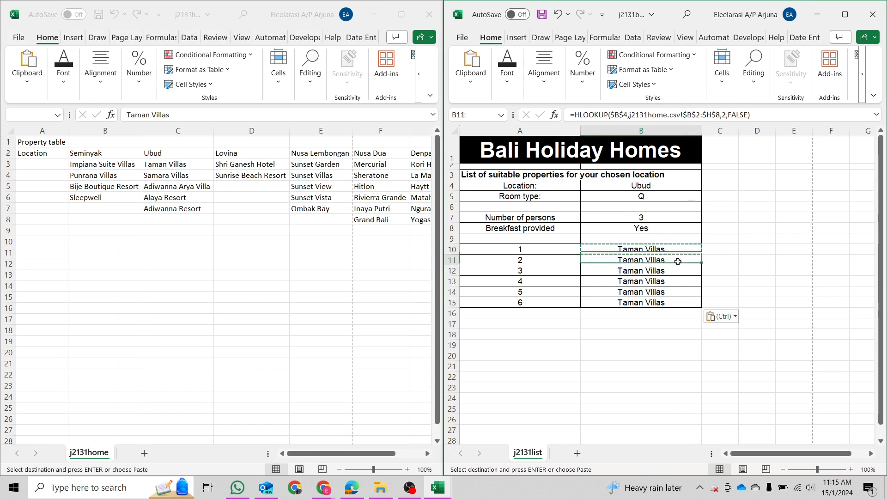
click(675, 275)
click(726, 115)
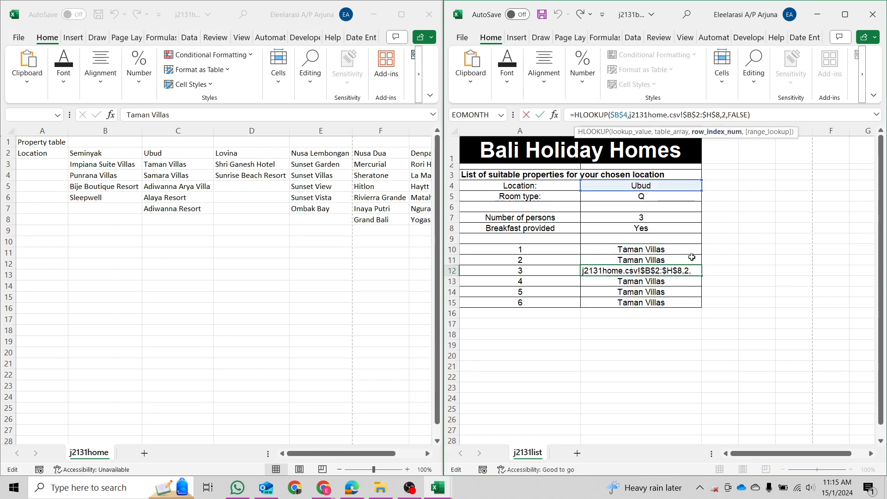
key(Escape)
Replace B10's fixed row index 2 with A10+1 in the HLOOKUP.
click(667, 252)
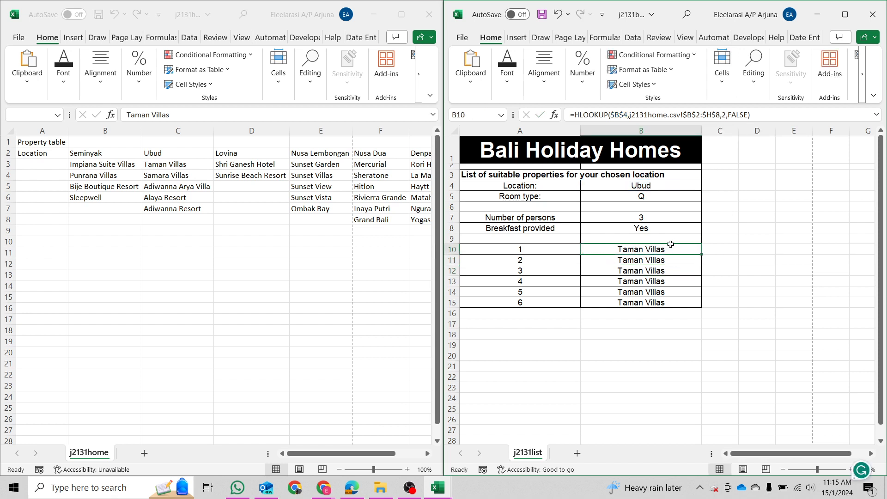
click(729, 115)
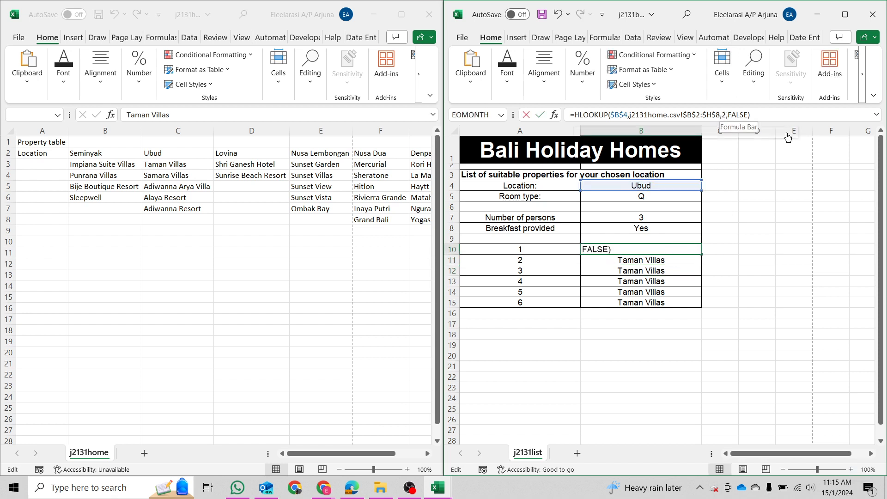
key(BackSpace)
key(BackSpace)
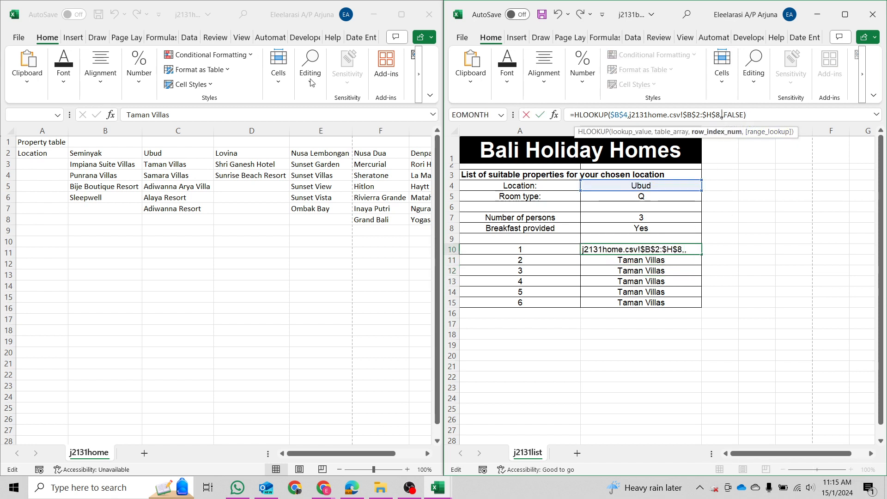
click(557, 252)
text(+1)
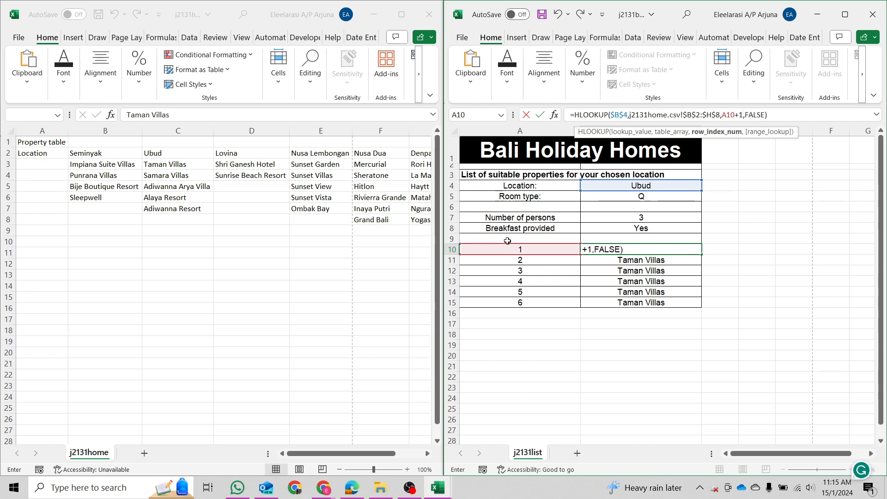
key(Return)
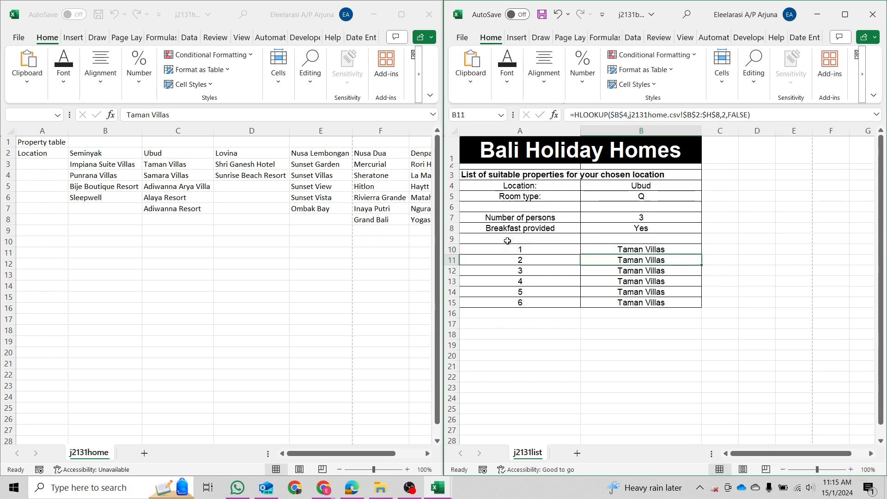
key(Up)
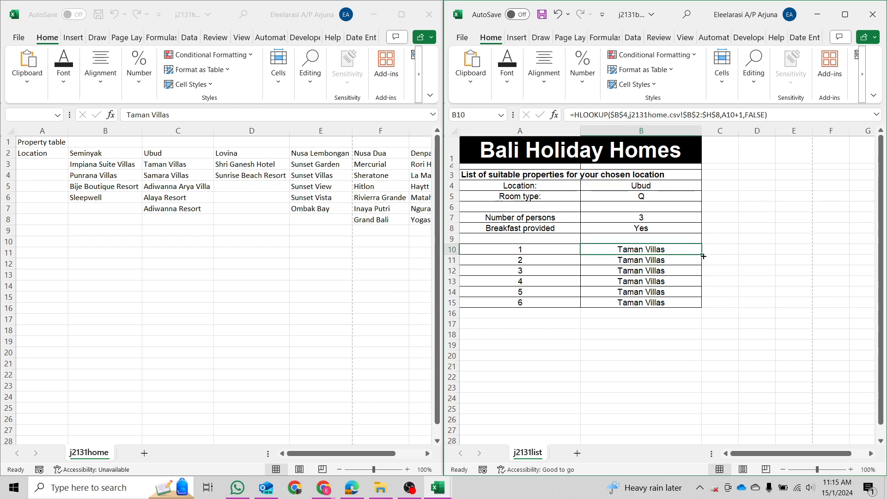
drag(703, 256, 703, 308)
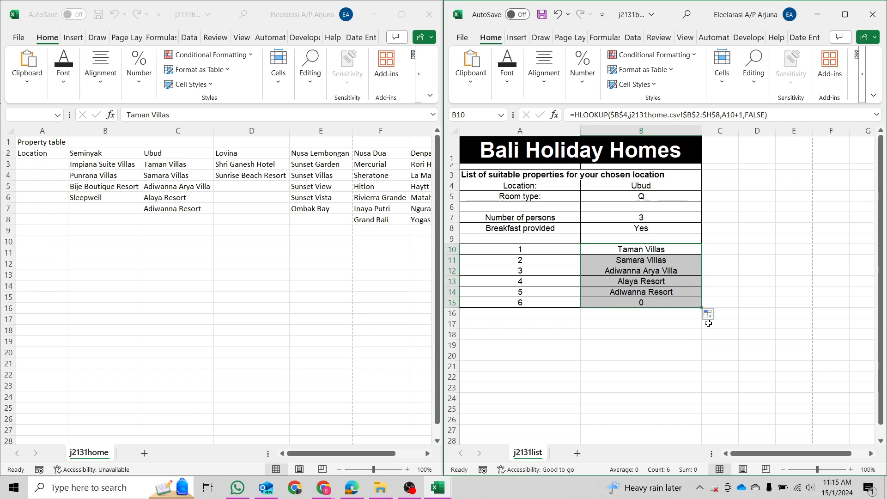
click(647, 262)
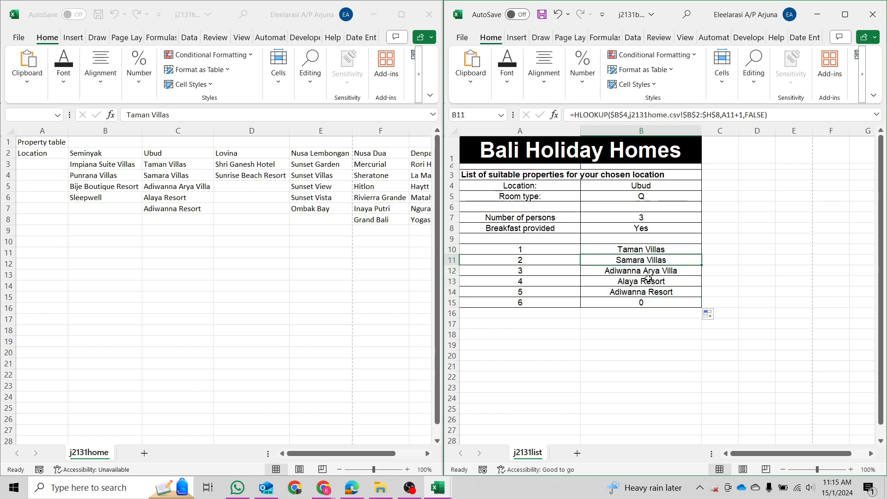
click(189, 177)
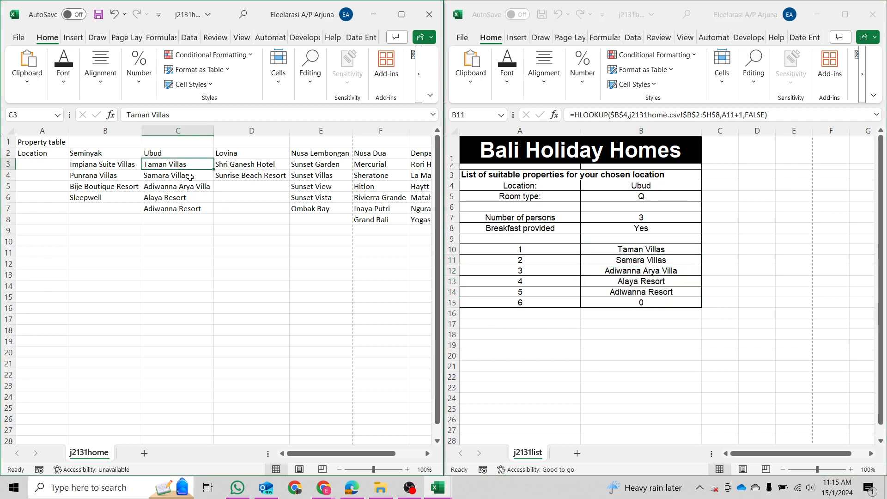
click(167, 175)
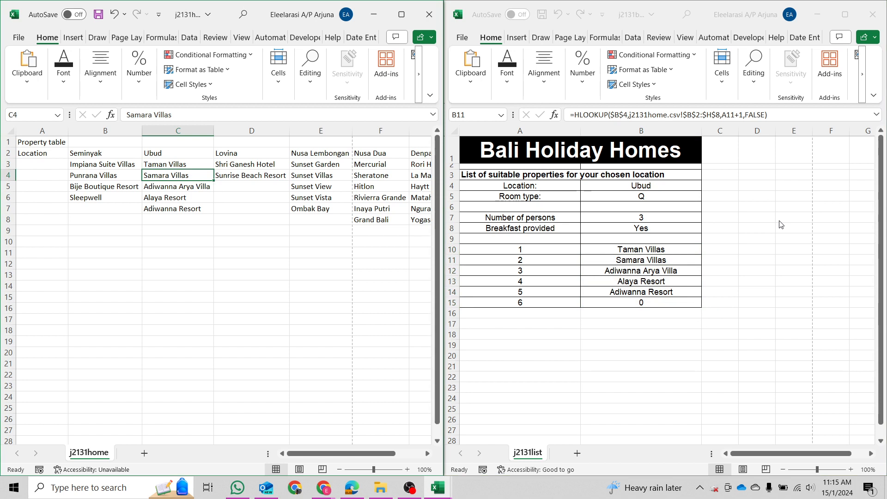
key(Down)
key(Down)
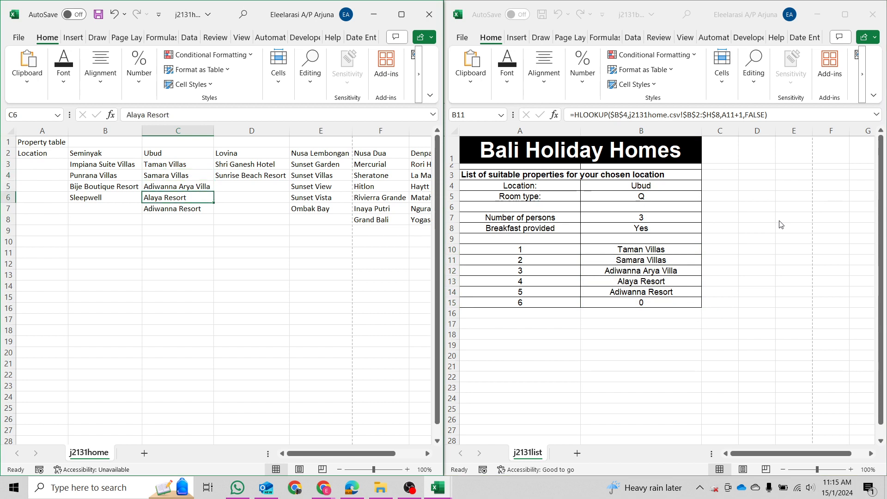
key(Down)
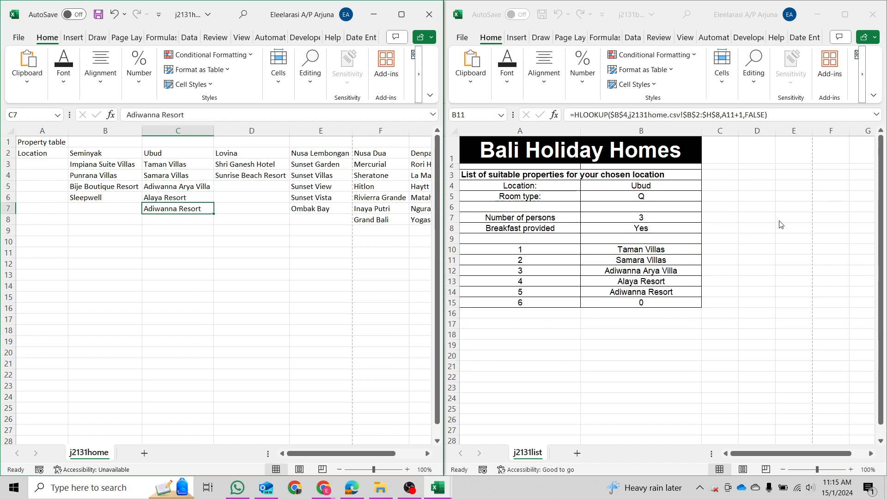
click(680, 303)
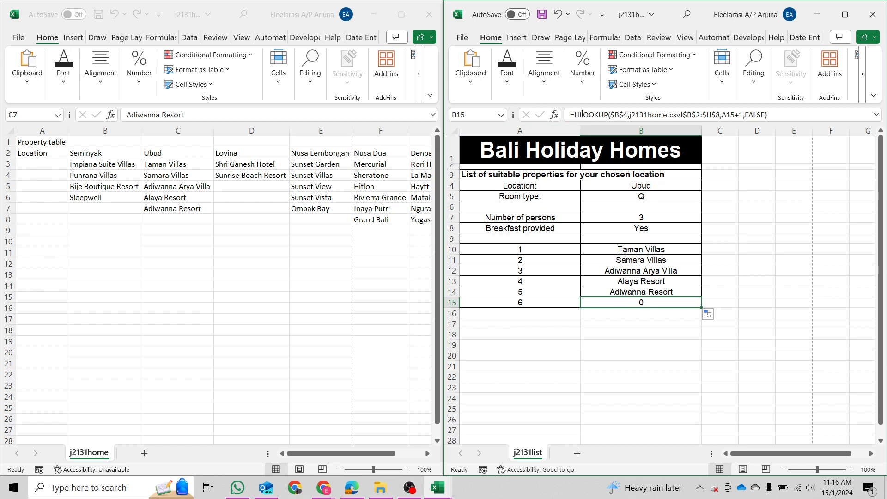
Wrap B15's lookup in an IF that returns "" when the HLOOKUP equals 0.
click(664, 257)
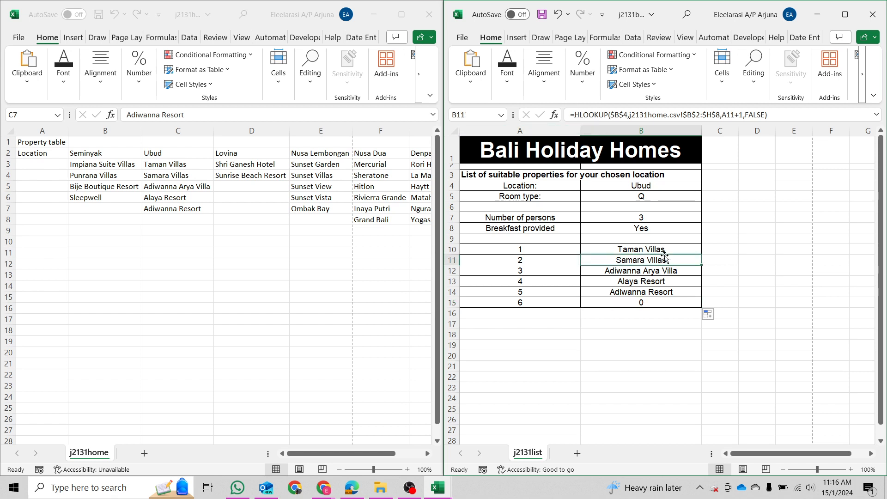
click(671, 302)
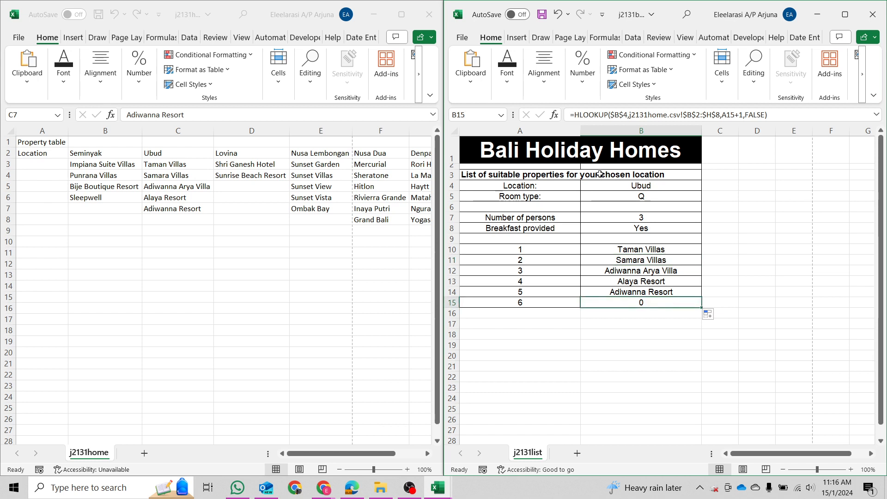
click(576, 115)
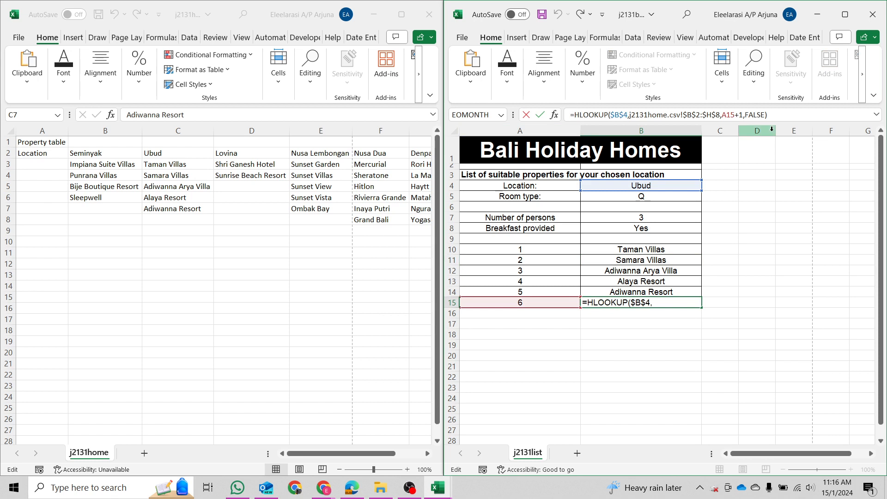
text(IF()
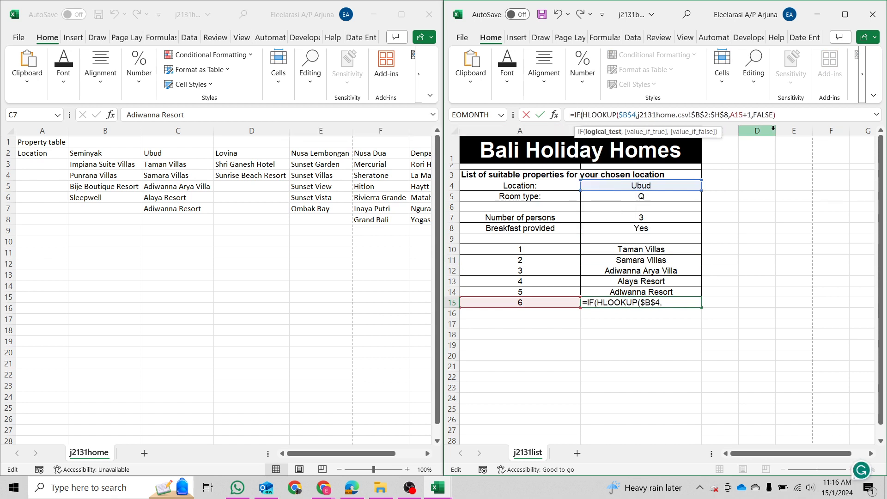
key(End)
text(=)
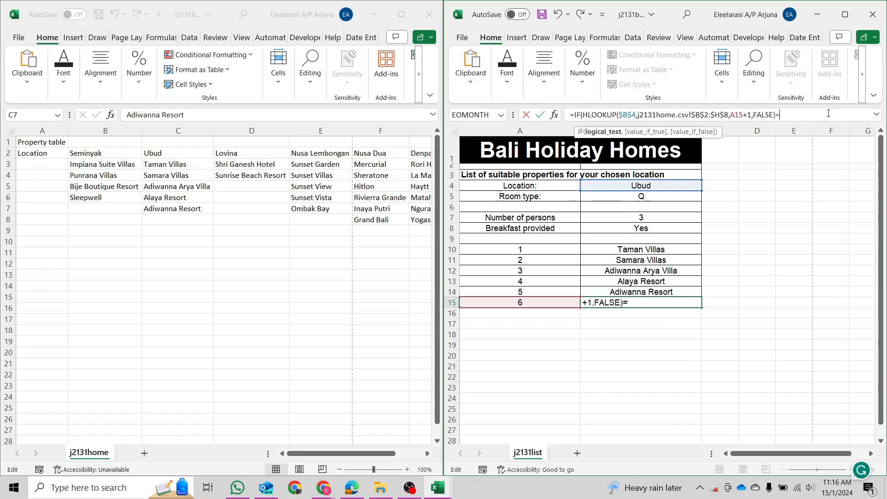
text(0,)
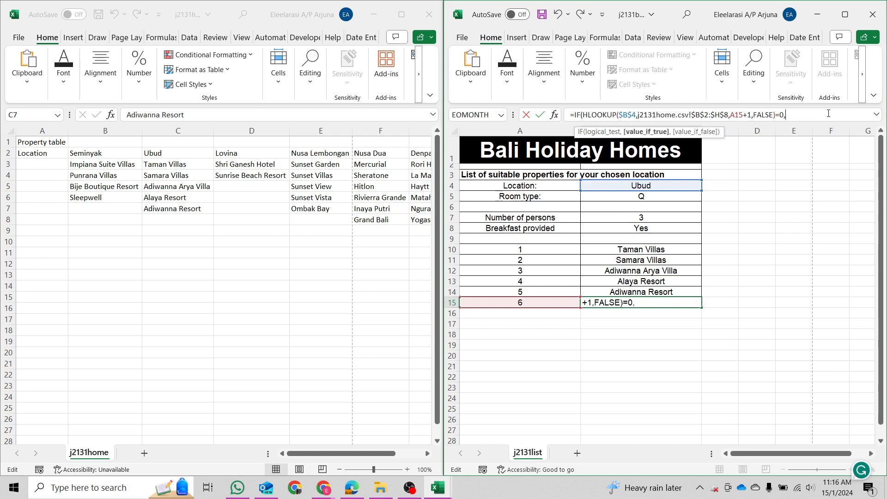
text(,",)
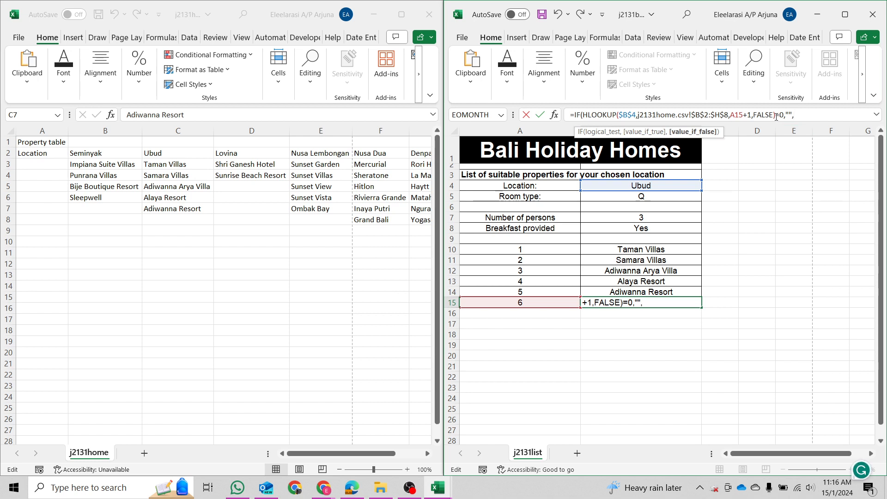
Add the HLOOKUP as the IF's false result and fix the bracket error to confirm.
drag(777, 117, 583, 134)
key(ctrl+c)
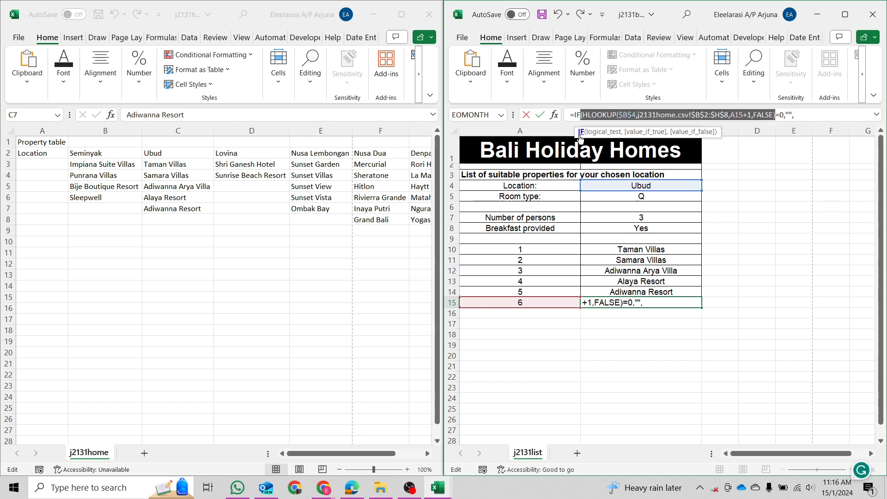
click(827, 110)
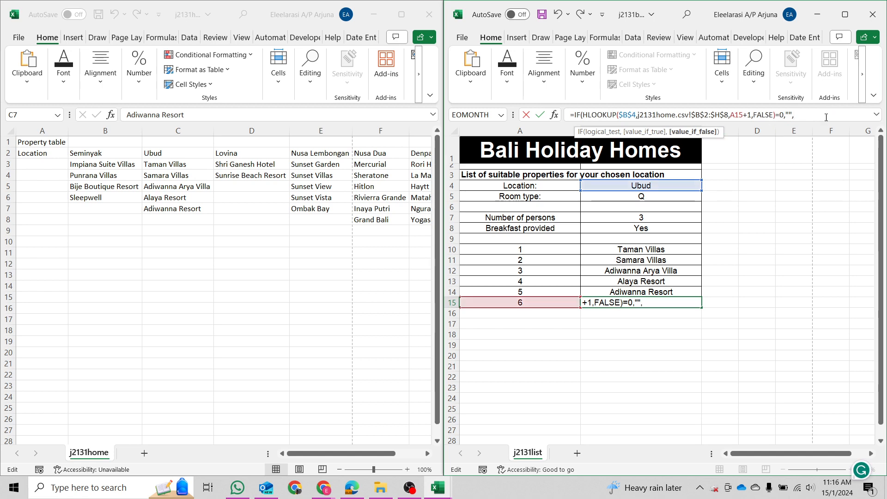
key(ctrl+v)
text(_)
key(Return)
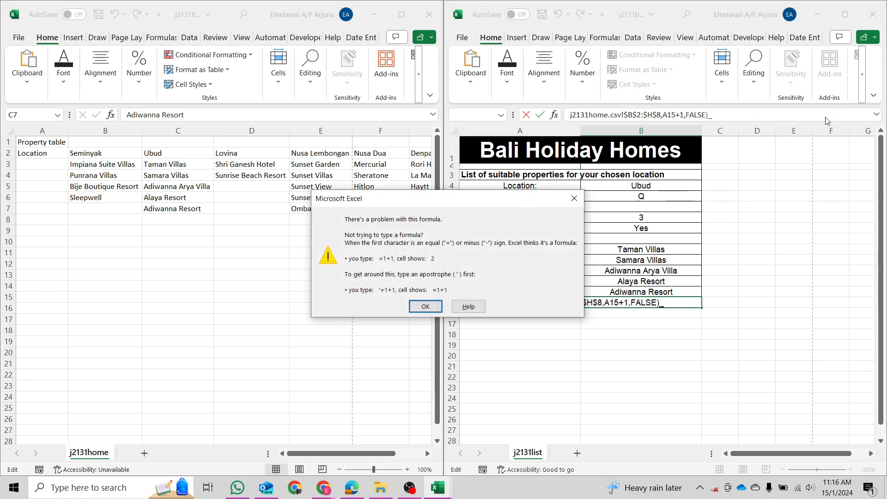
key(Return)
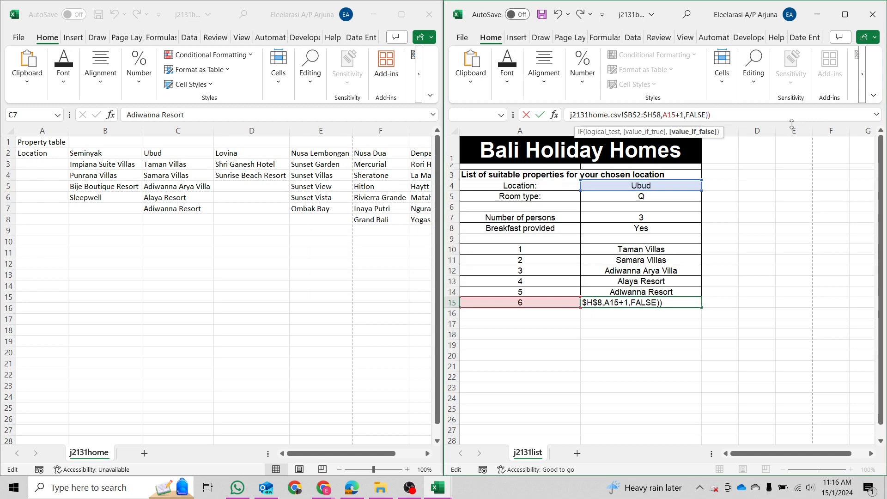
key(Return)
key(Return)
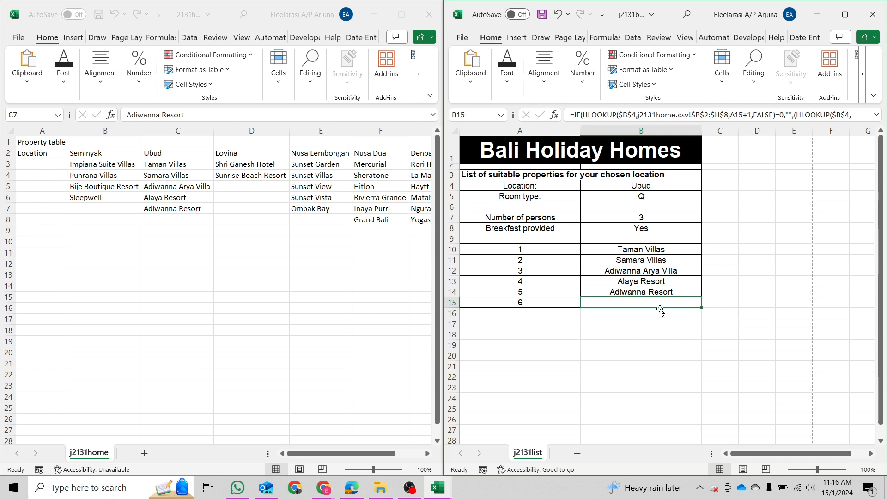
Copy B15's blank-if-zero formula into all six rows B10:B15.
key(ctrl+c)
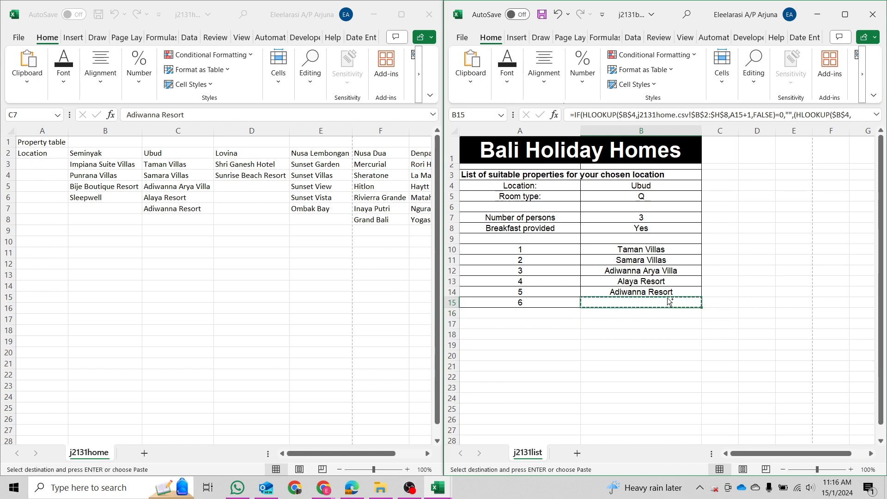
key(ctrl+shift+Up)
key(ctrl+v)
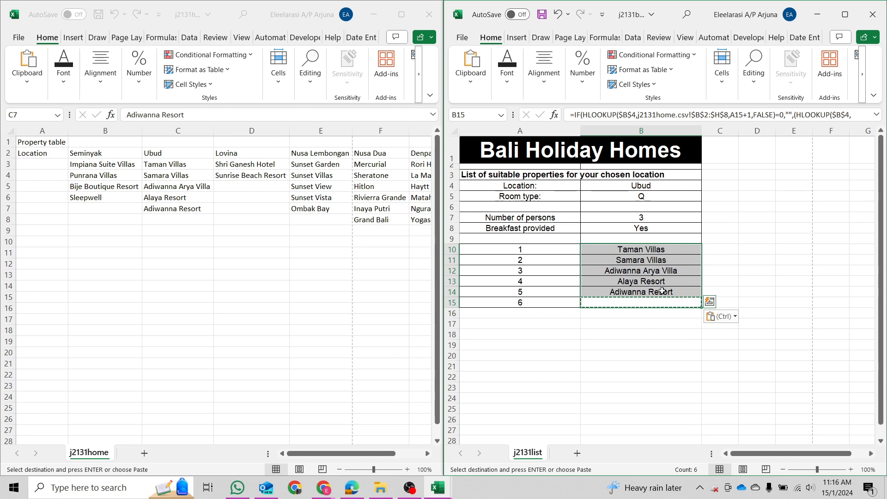
Maximize the list workbook to review the IF formula's parts, then snap it back beside j2131home.
click(844, 16)
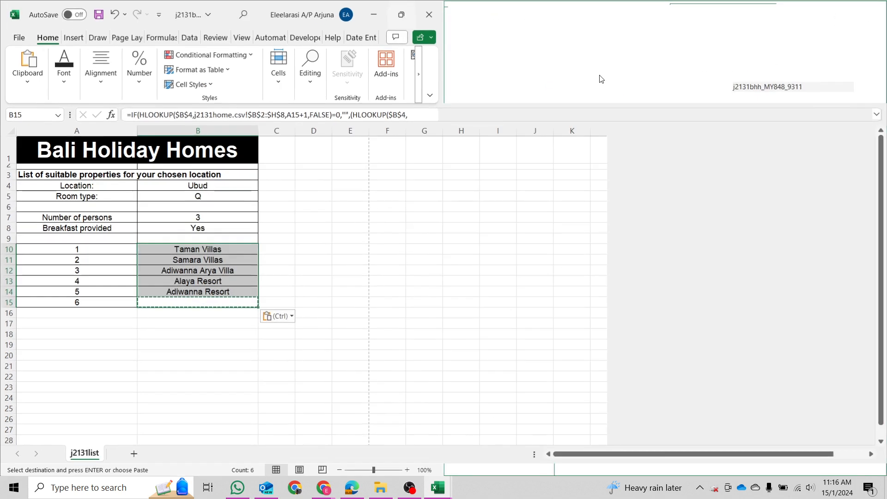
drag(137, 114, 337, 125)
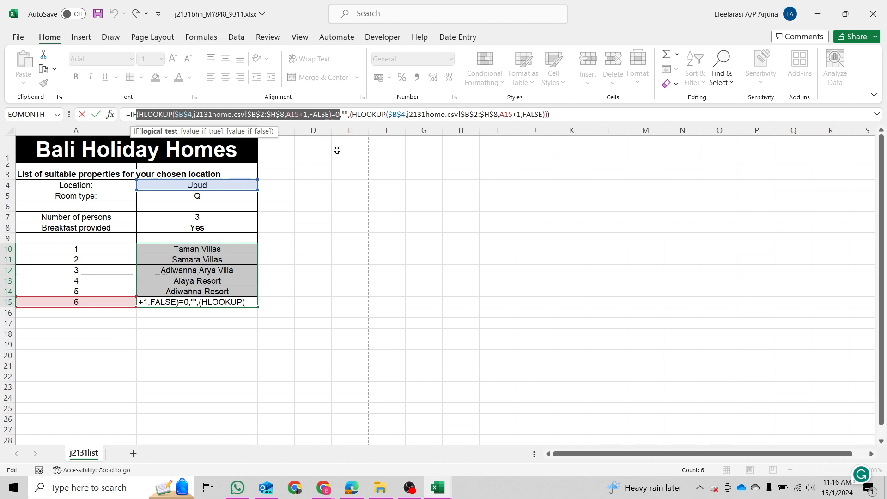
double_click(345, 114)
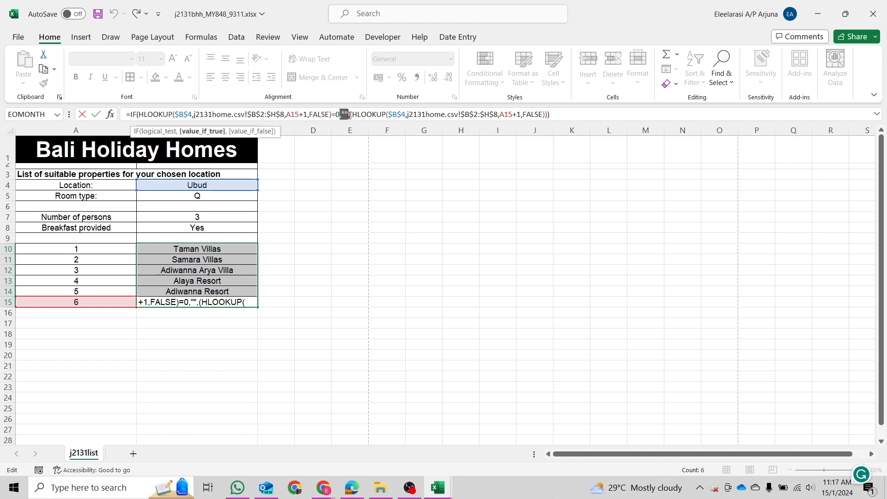
click(350, 114)
drag(354, 115, 546, 114)
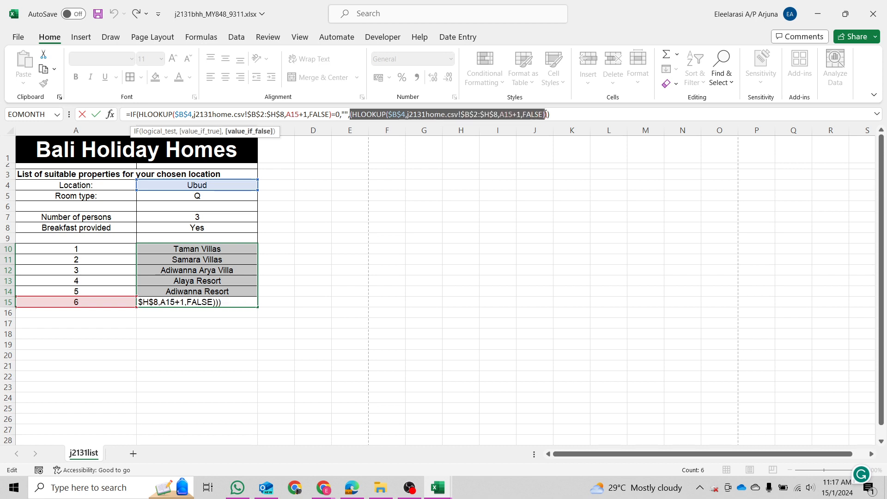
key(Return)
click(533, 158)
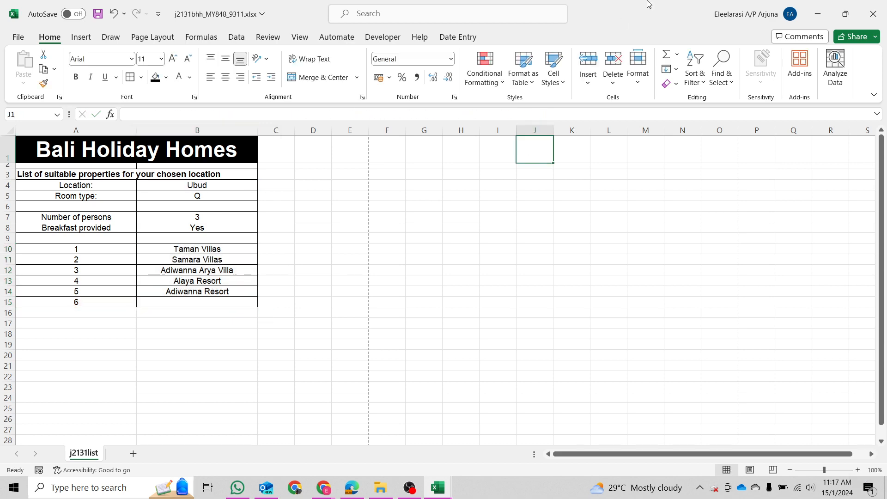
key(super+Right)
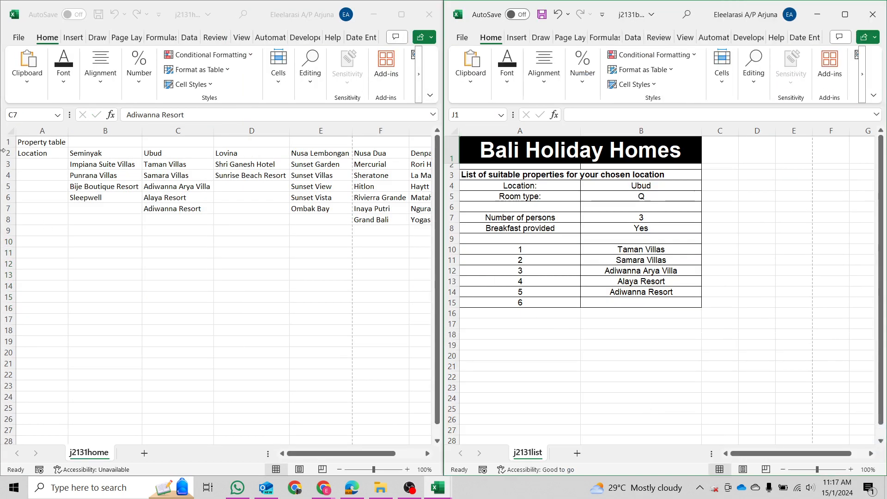
Check the Lovina properties and enter Lovina as the location in B4.
click(238, 167)
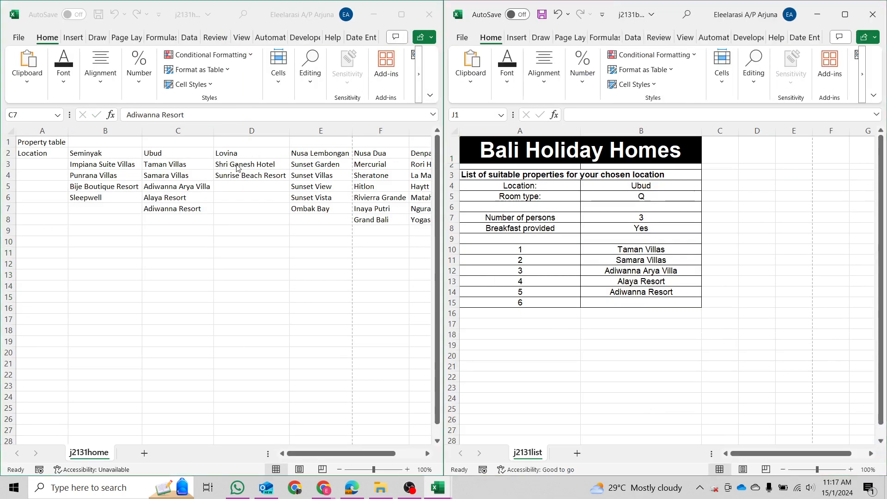
click(257, 154)
click(653, 184)
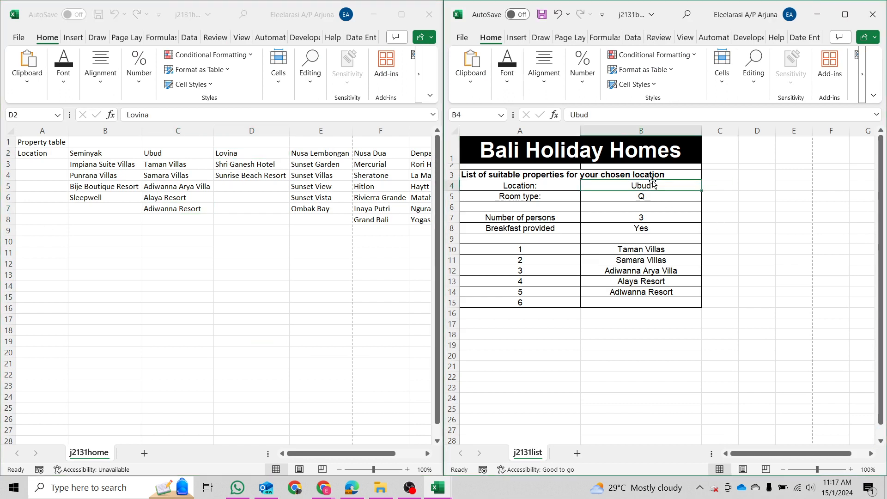
text(lOVIN)
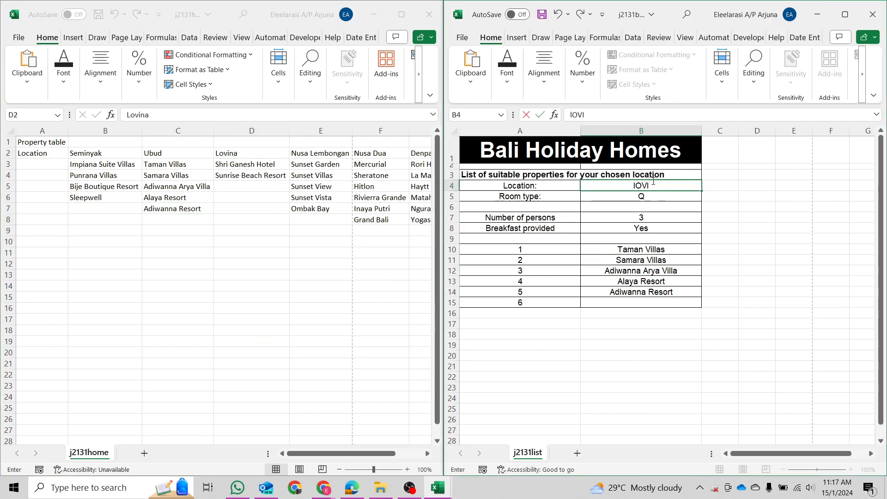
key(BackSpace)
key(BackSpace)
key(BackSpace)
key(BackSpace)
key(BackSpace)
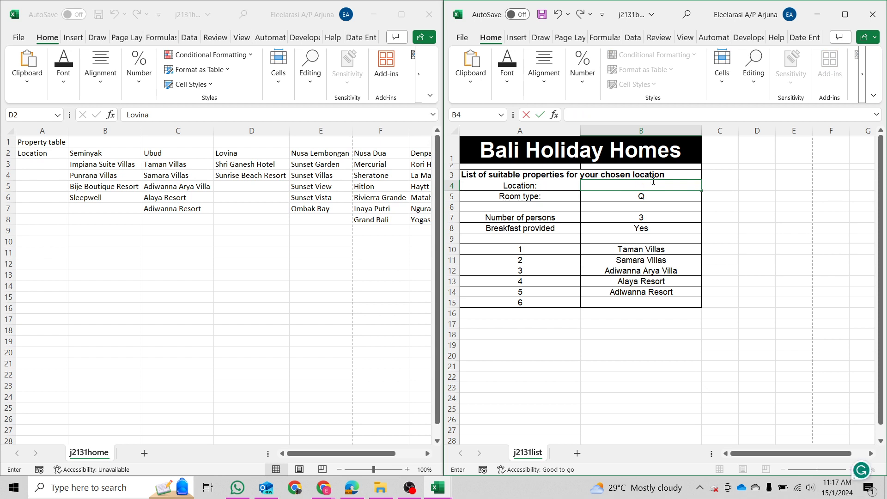
text(Lovina)
key(Return)
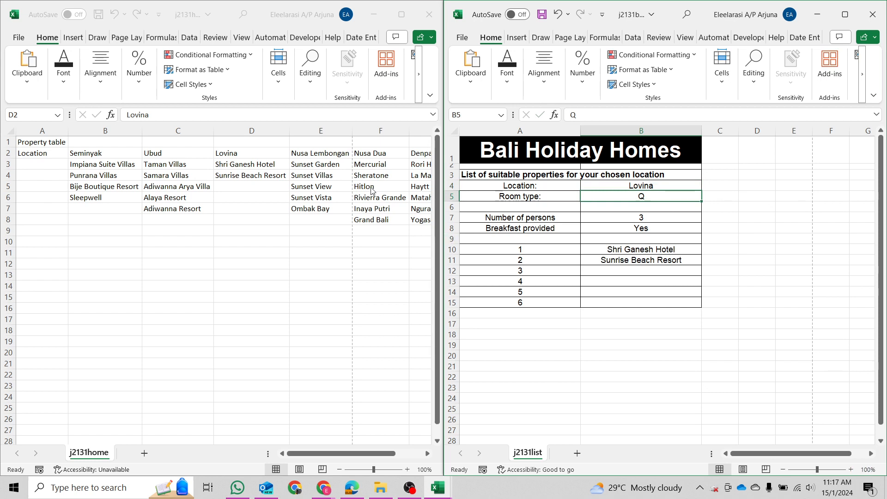
Test Nusa Dua as the location, then set B4 back to Ubud.
click(376, 169)
drag(375, 166, 395, 221)
click(651, 198)
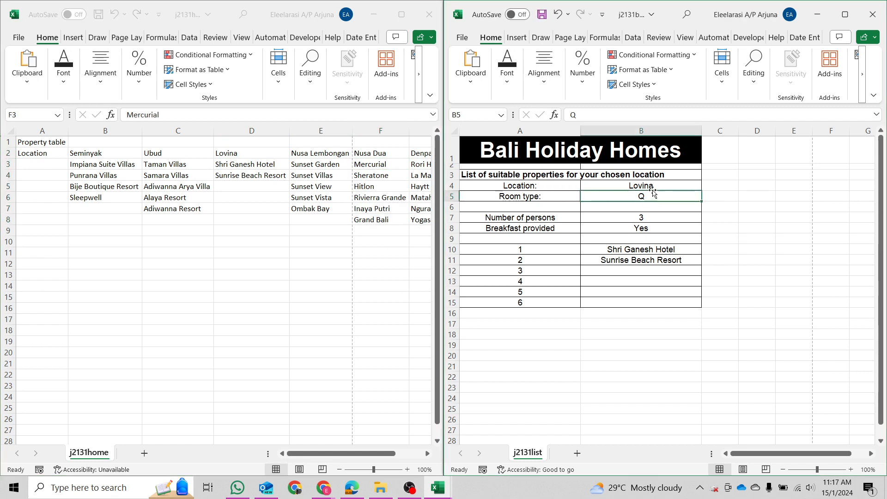
click(651, 186)
text(Nusa Dua)
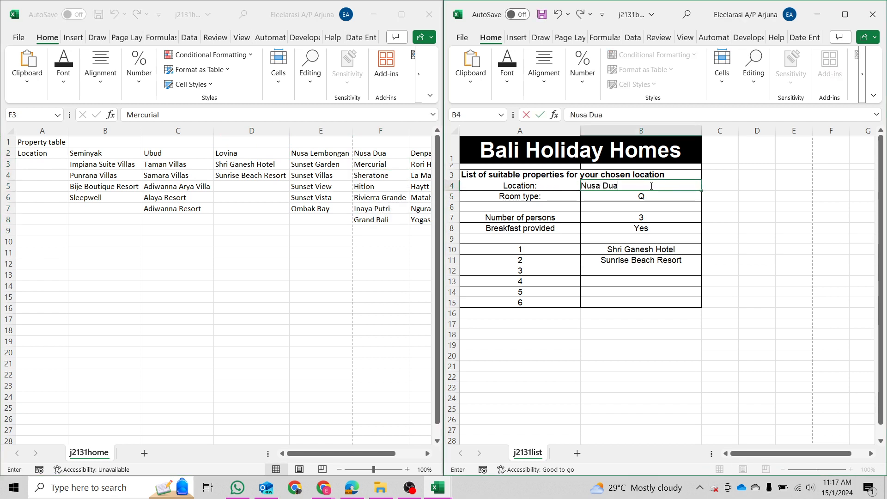
key(Return)
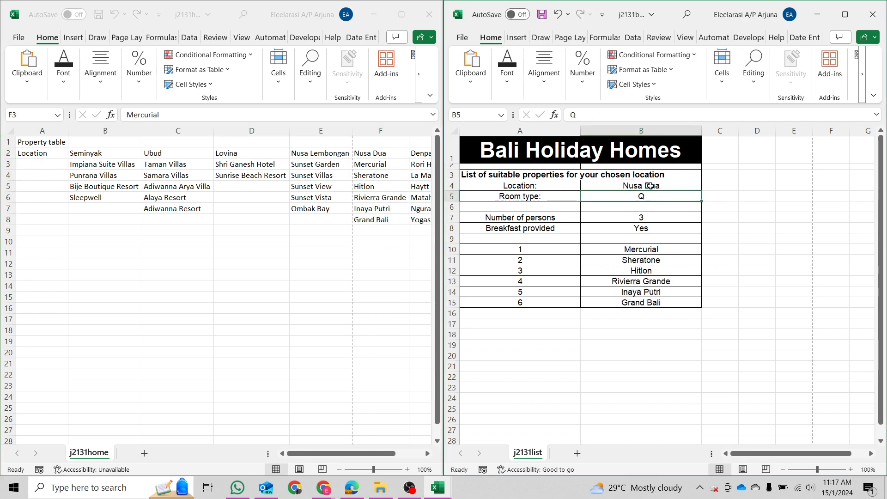
click(650, 185)
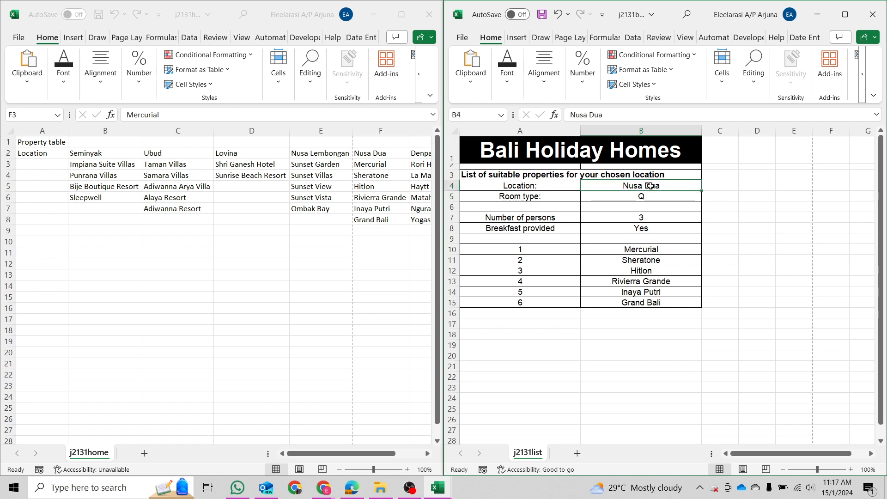
text(Ubud)
key(Return)
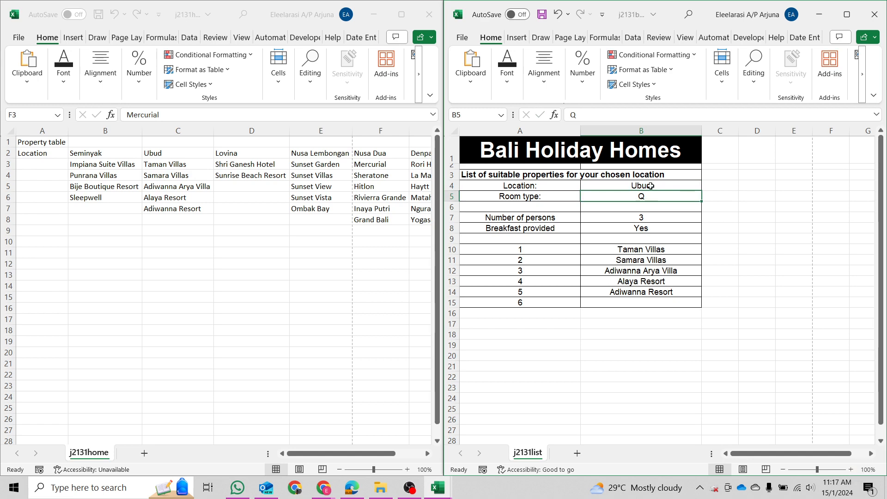
Mark question 18 and the Printout 2 formulae instruction in the PDF, then maximize the spreadsheet.
click(352, 488)
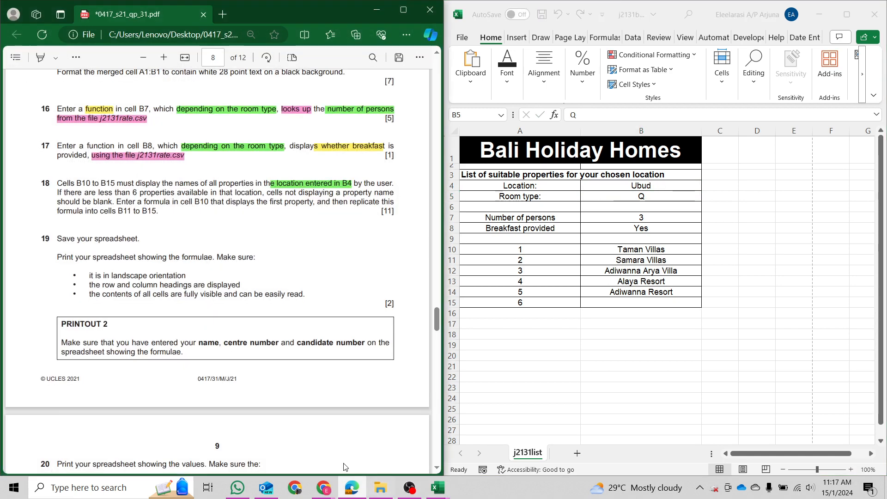
drag(157, 212, 50, 184)
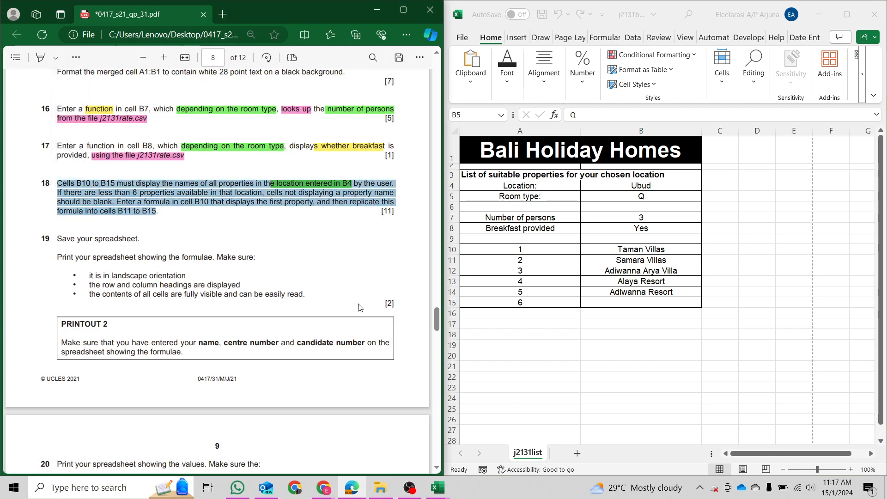
scroll(334, 340, down, 2)
click(585, 193)
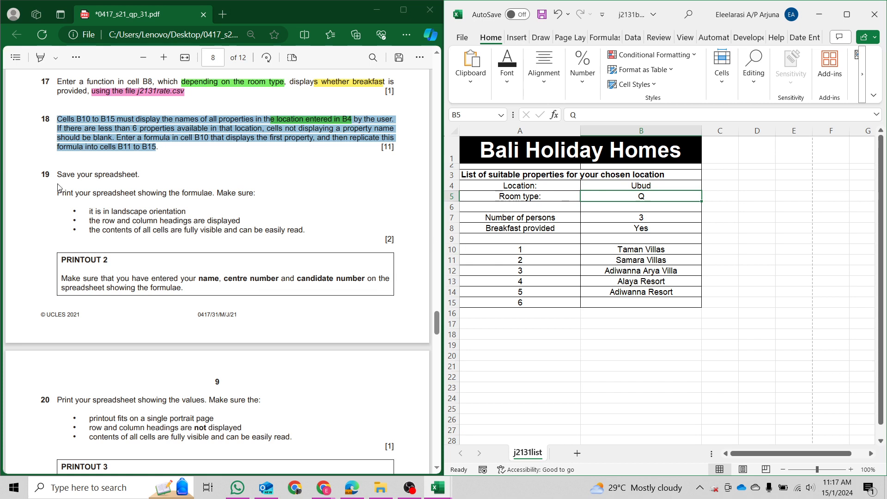
drag(59, 196, 258, 198)
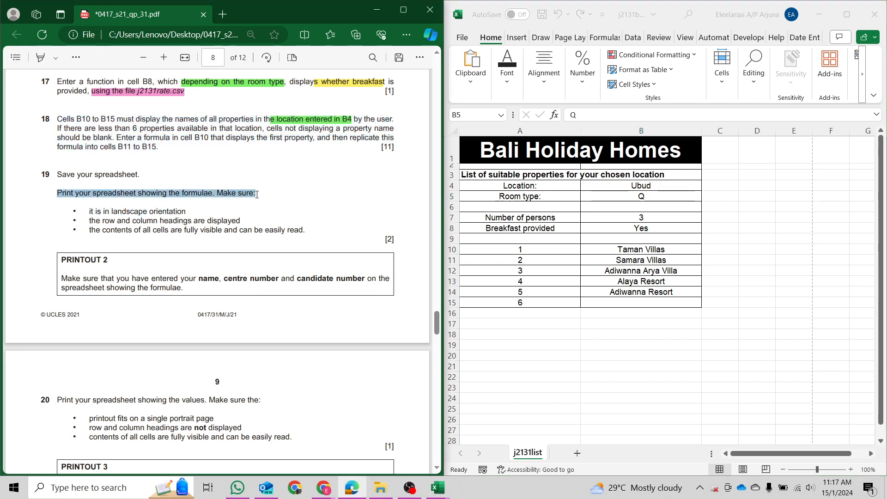
double_click(606, 27)
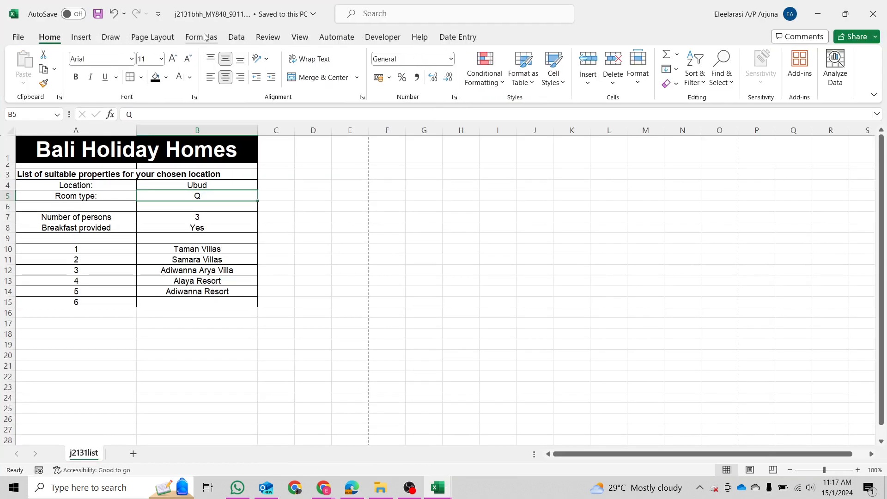
Turn on Show Formulas and AutoFit every column so the formulas display in full.
click(206, 37)
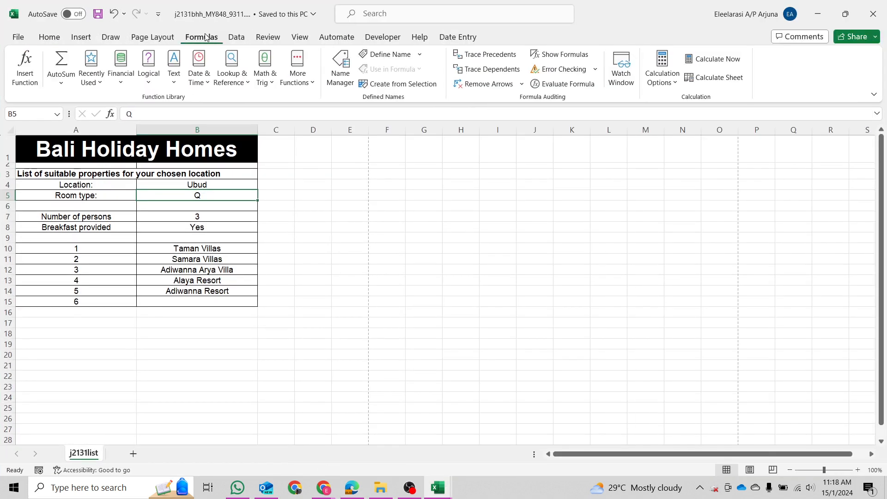
click(577, 62)
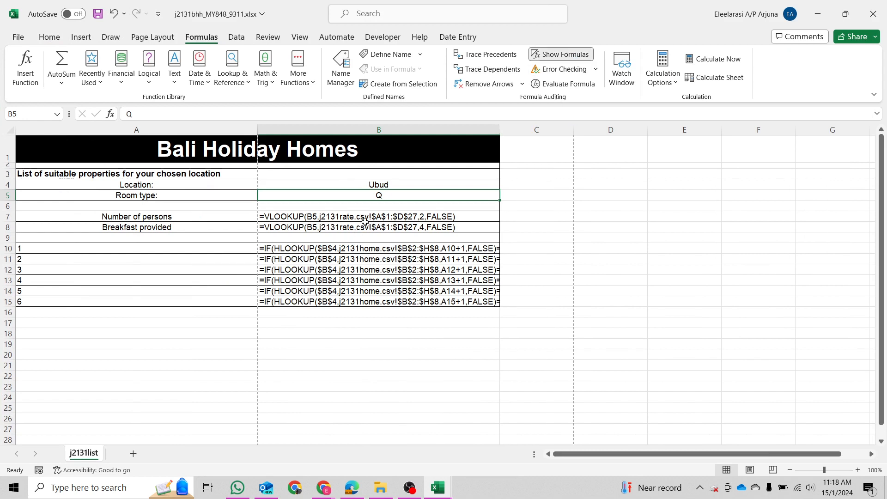
drag(469, 249, 478, 303)
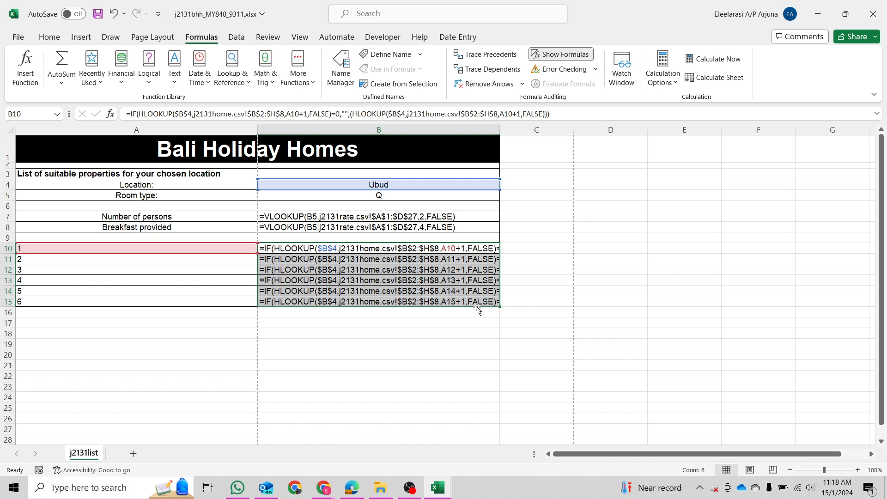
click(202, 322)
click(6, 131)
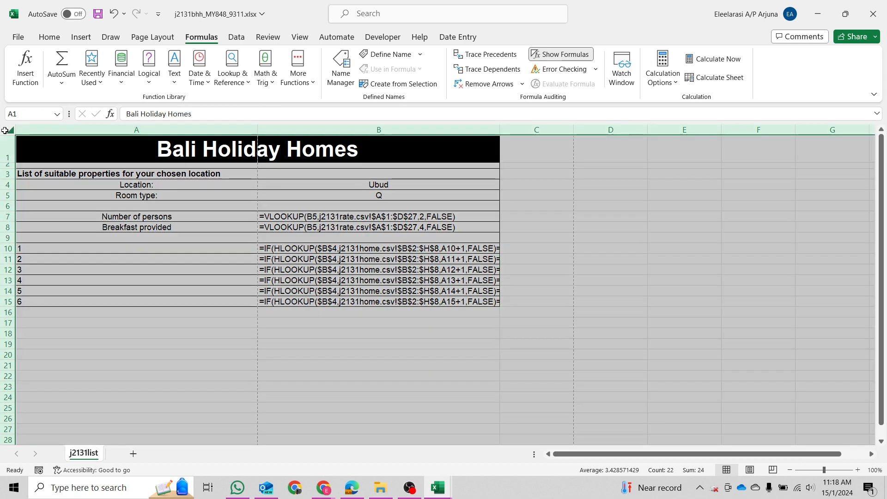
click(254, 132)
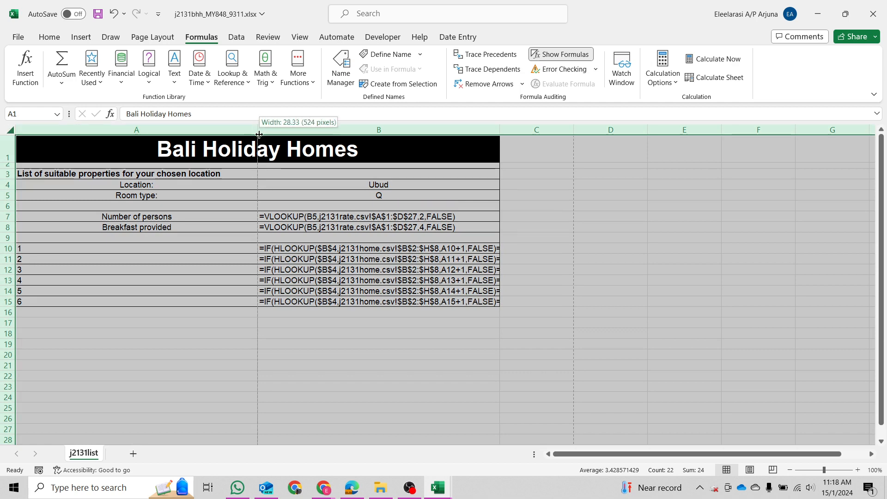
double_click(256, 130)
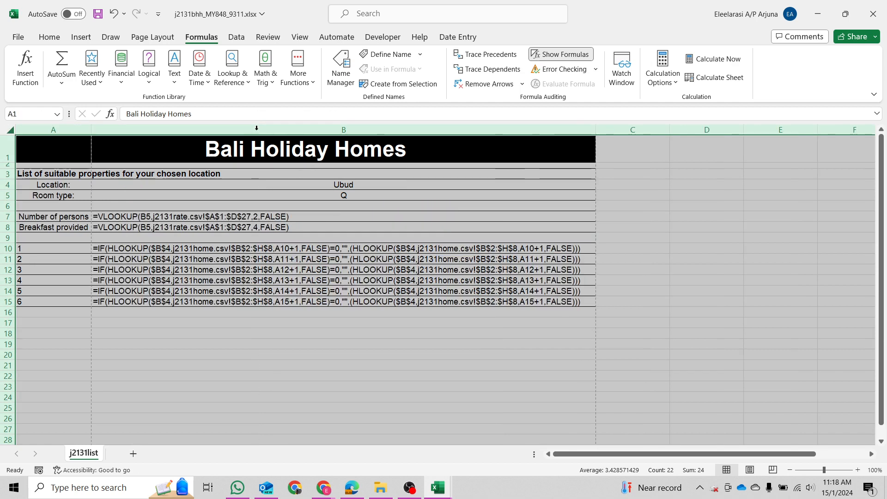
click(333, 335)
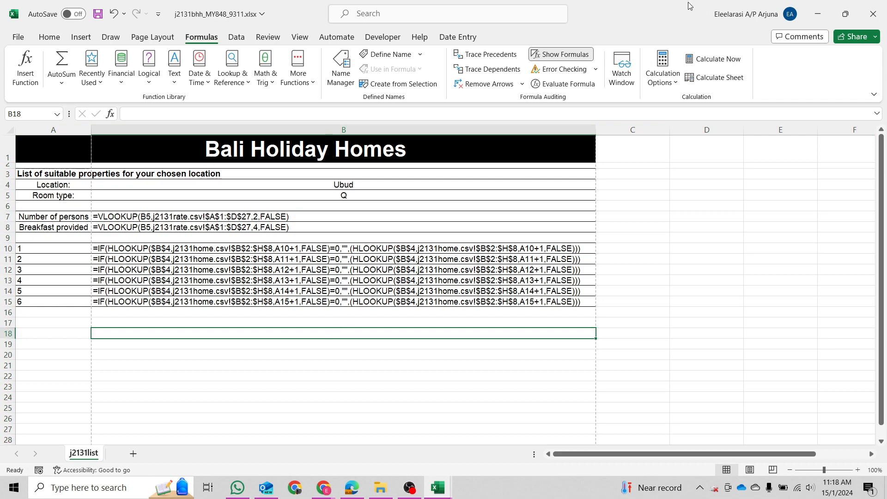
Place the workbook beside the PDF, check the B15 formula, and open print settings.
drag(690, 4, 885, 318)
double_click(666, 302)
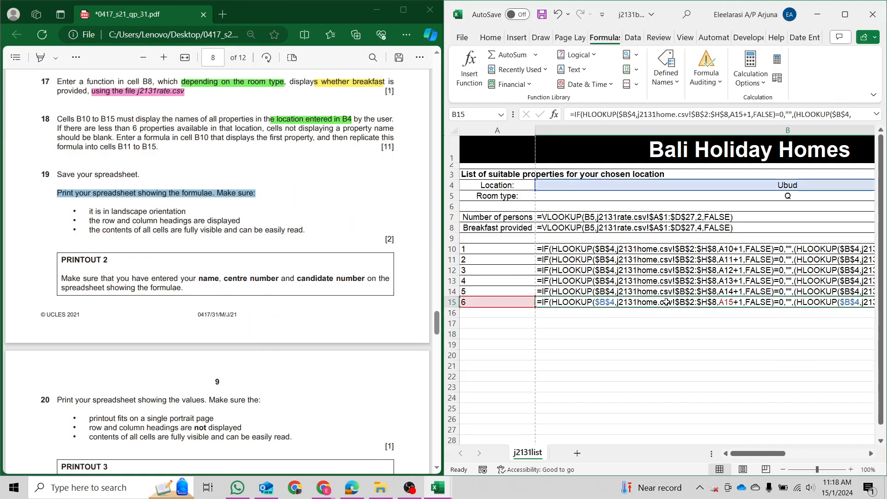
click(636, 375)
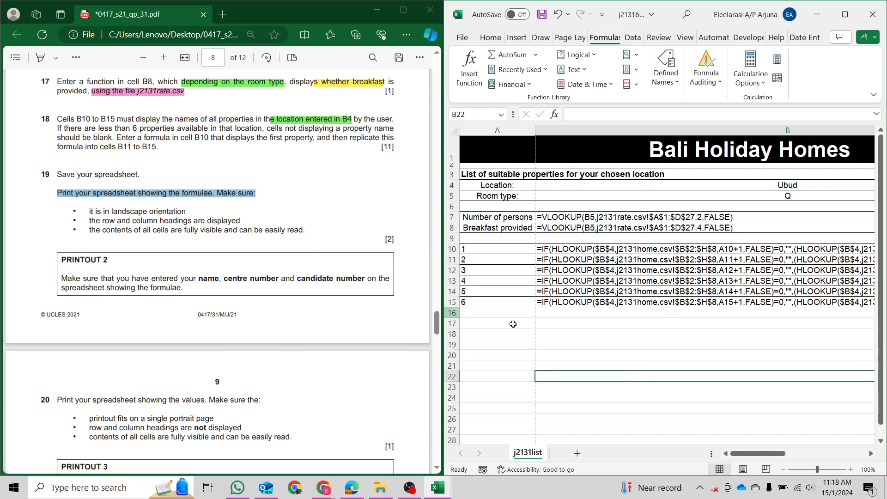
click(678, 344)
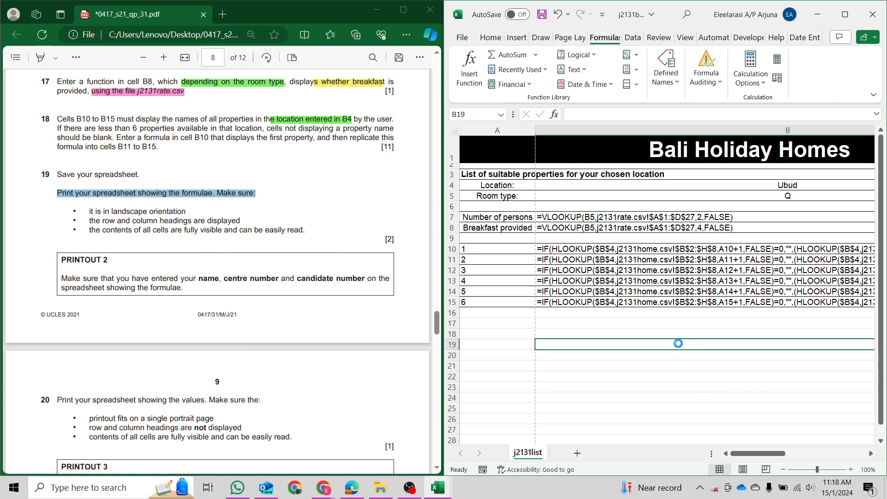
key(ctrl+p)
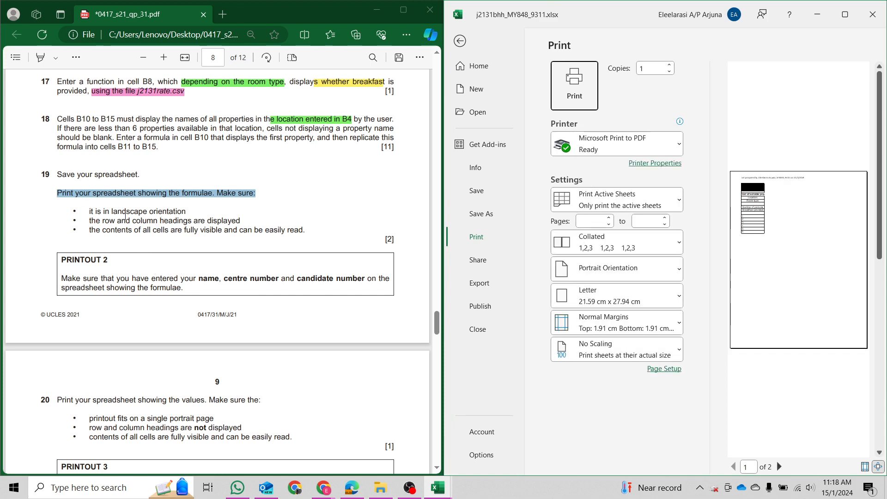
Switch the formulae printout to landscape orientation.
click(583, 262)
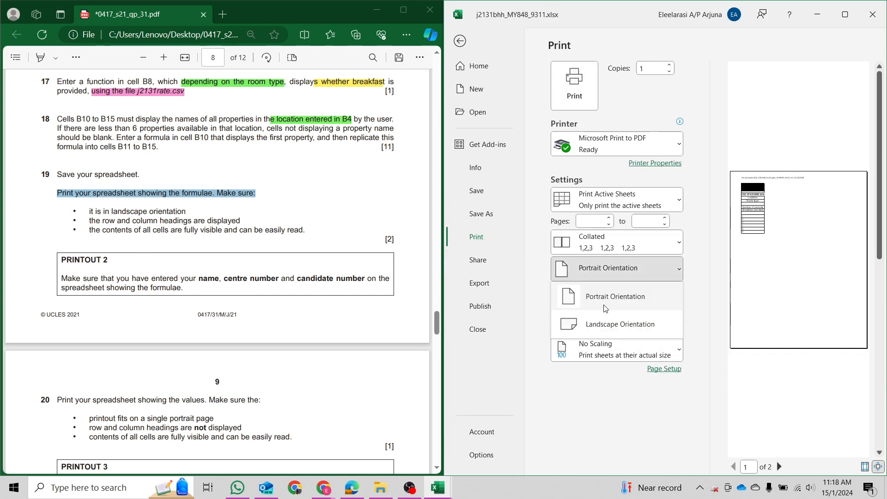
click(608, 319)
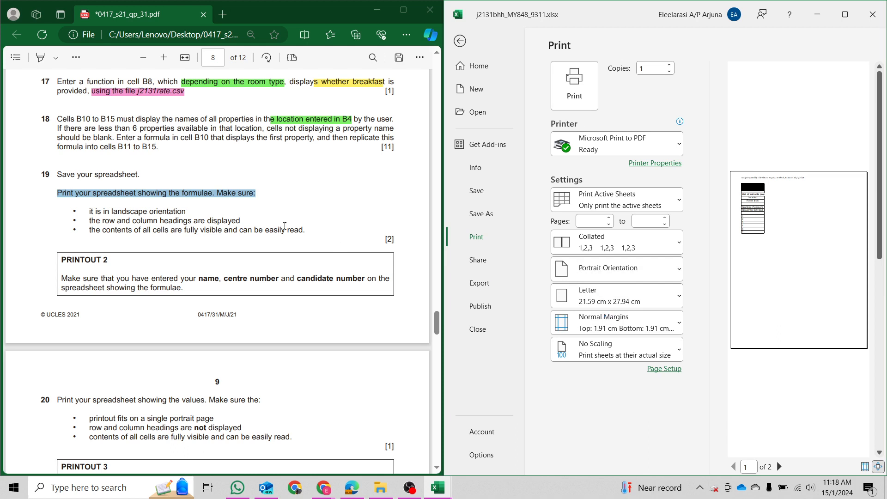
drag(101, 220, 237, 222)
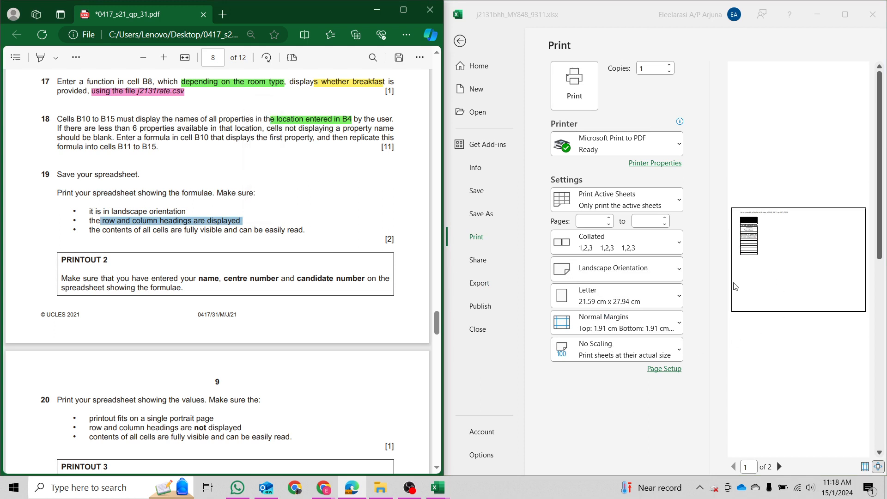
Tick Row and column headings on Page Setup's Sheet tab and apply it.
click(683, 377)
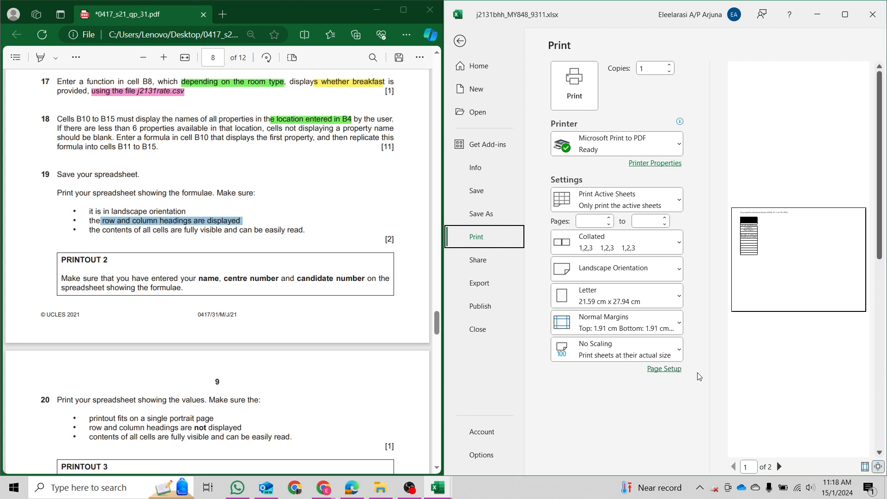
click(674, 369)
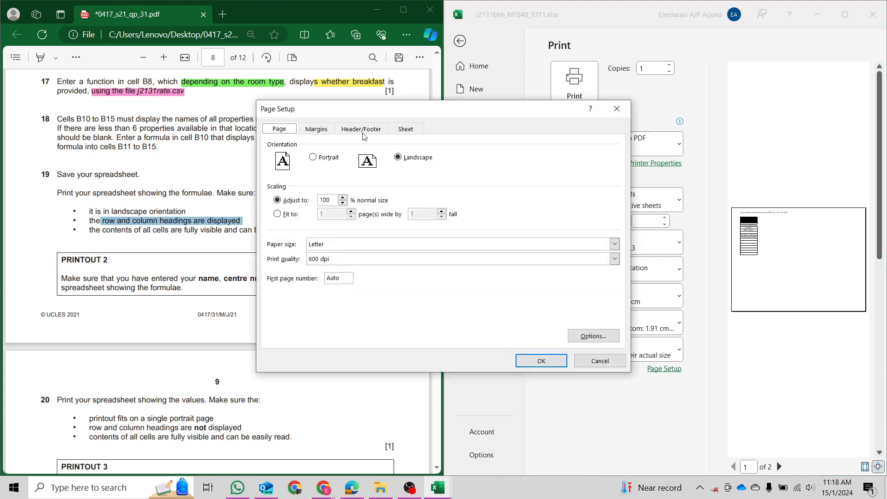
click(363, 133)
click(400, 133)
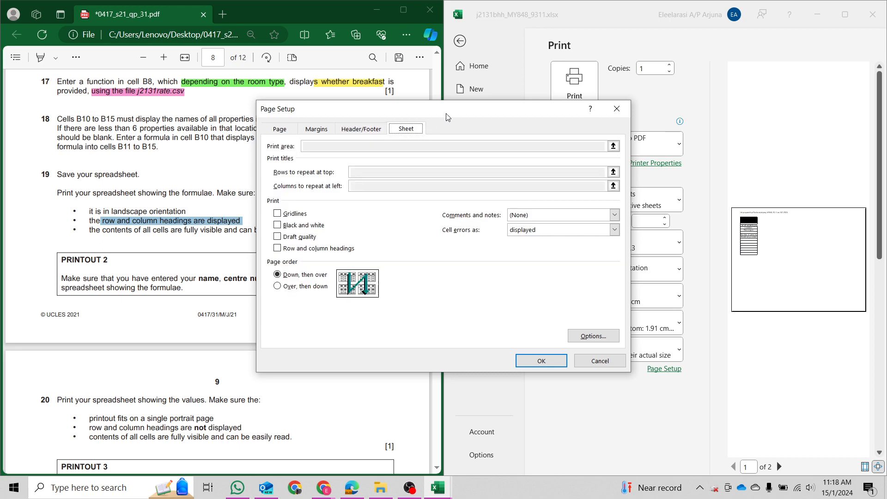
drag(447, 117, 689, 90)
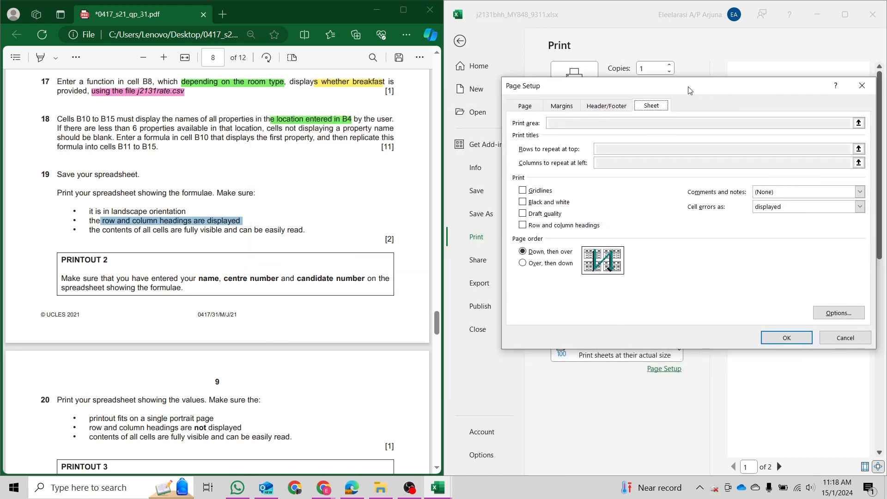
click(552, 226)
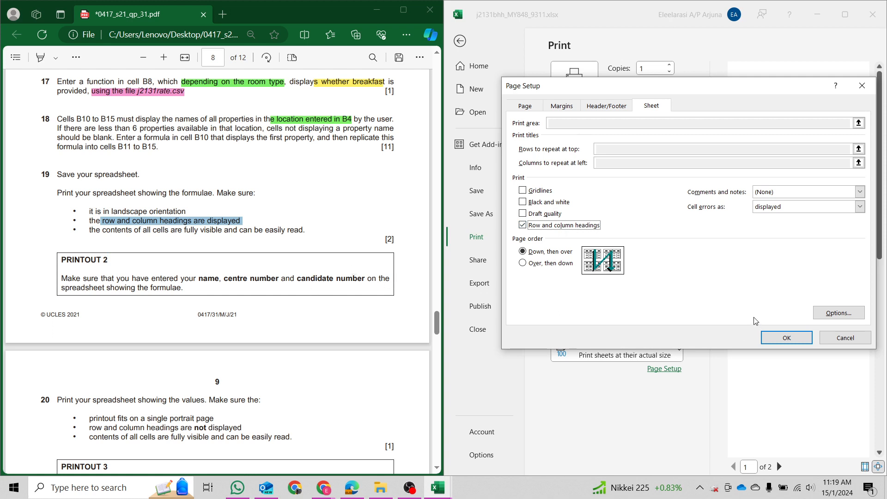
click(785, 338)
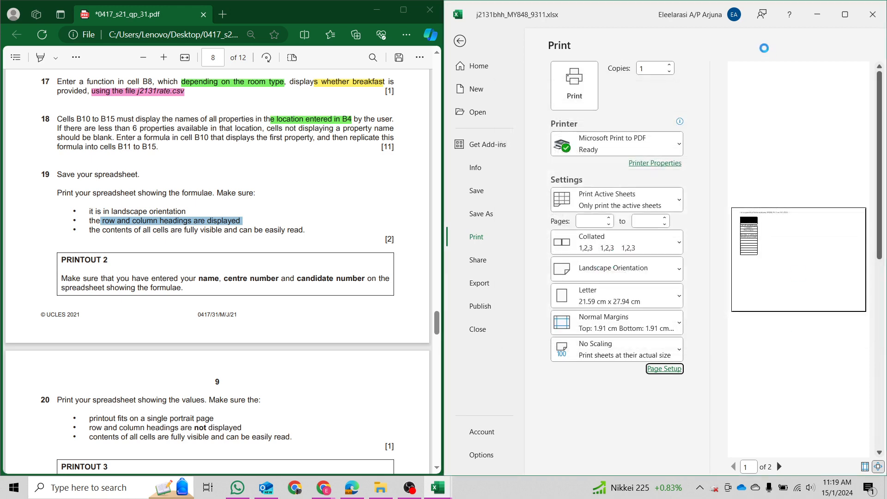
Preview both pages of the formulae printout, then snap Excel to the right half.
click(845, 17)
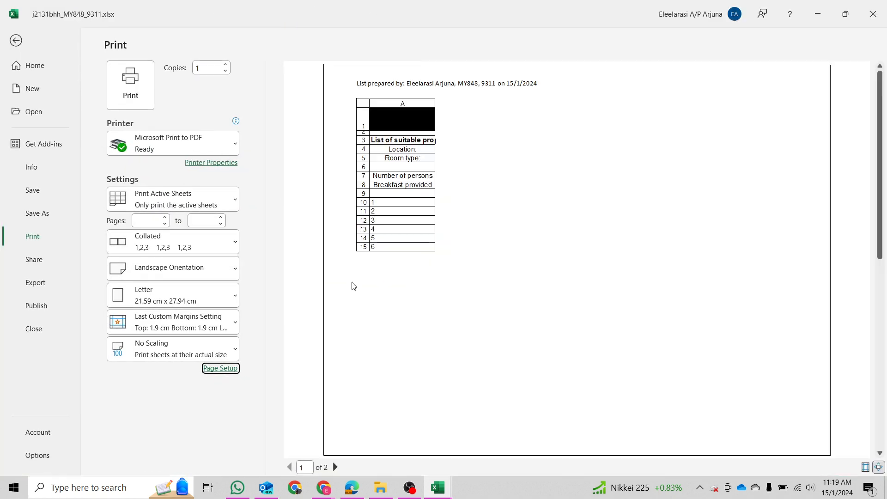
click(338, 468)
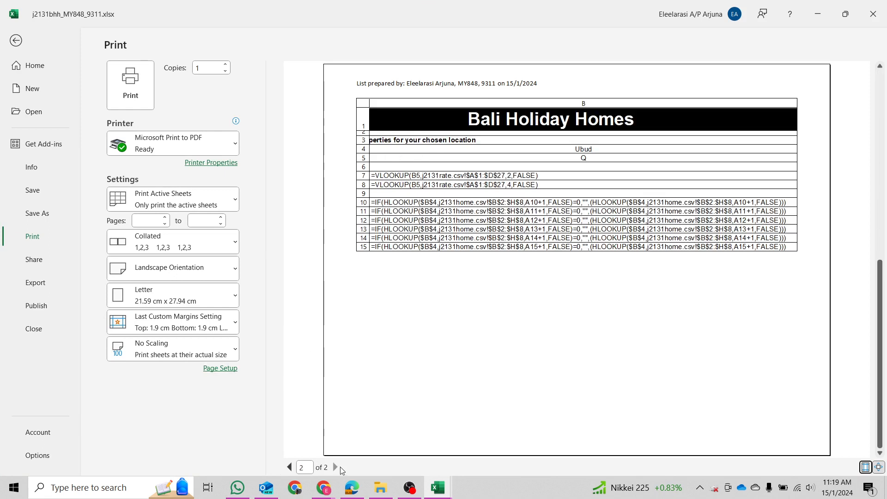
click(290, 467)
double_click(576, 20)
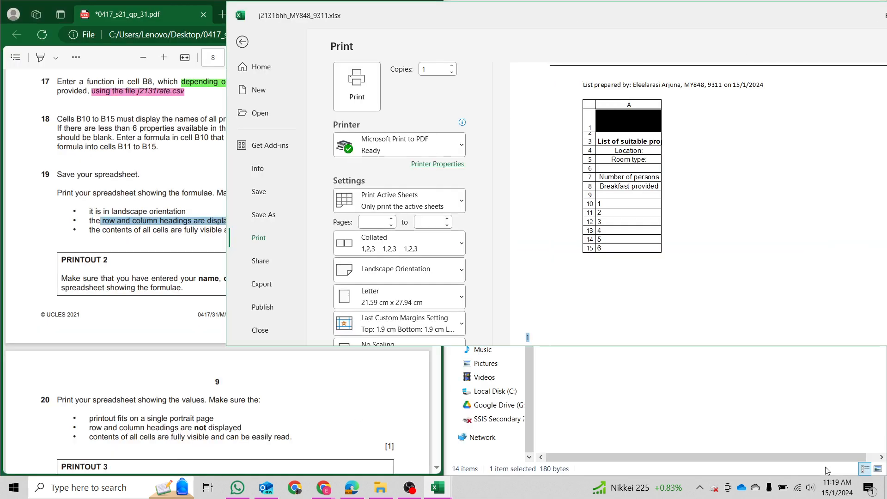
key(super+Right)
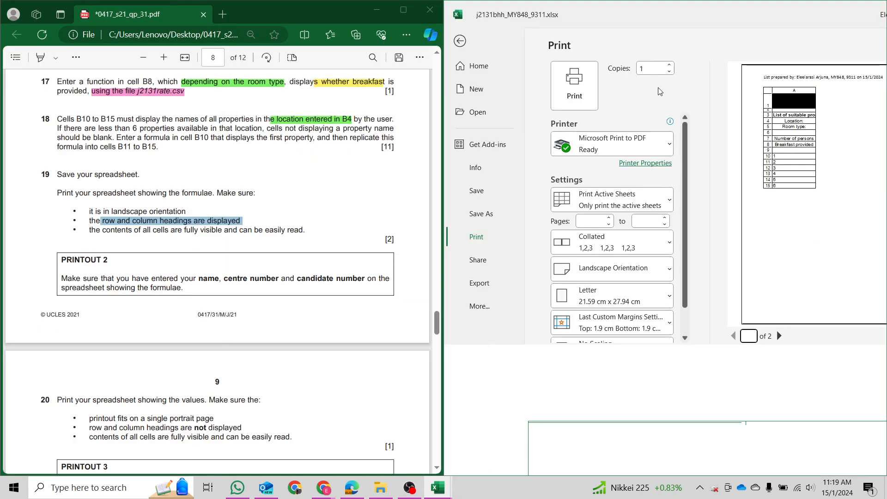
Print to PDF and save the file on the Desktop as P2.
click(576, 100)
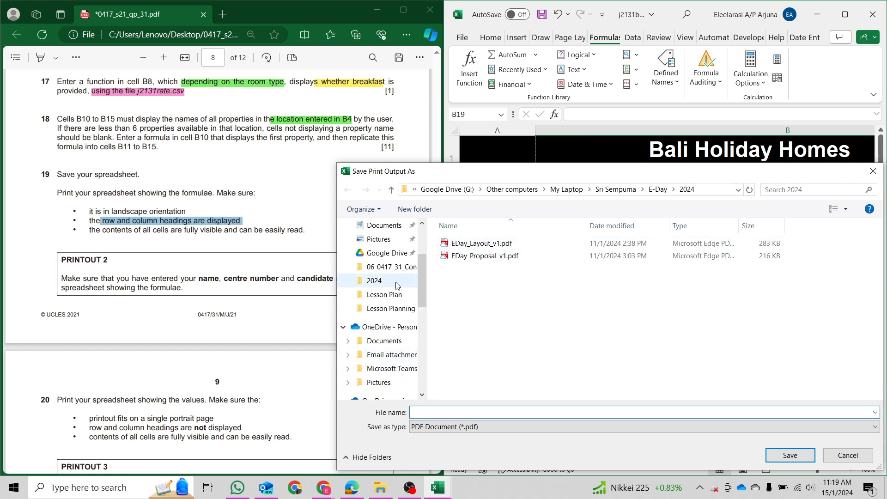
scroll(393, 286, up, 3)
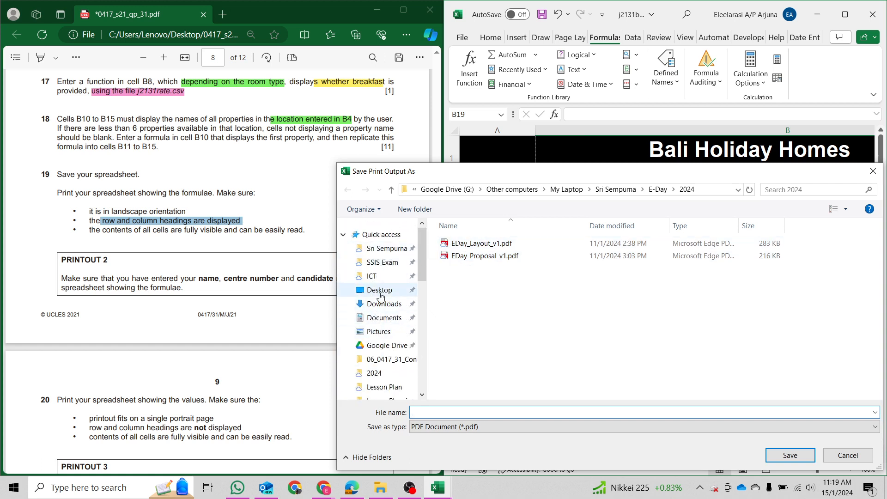
click(380, 291)
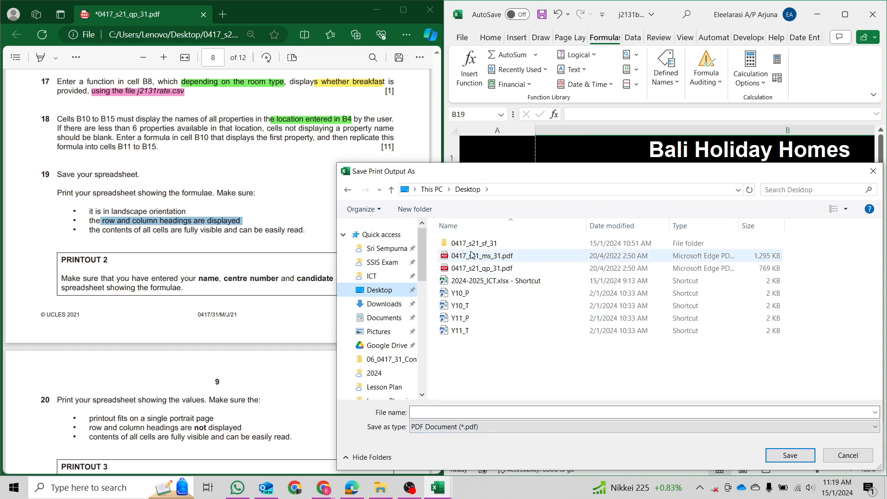
click(486, 412)
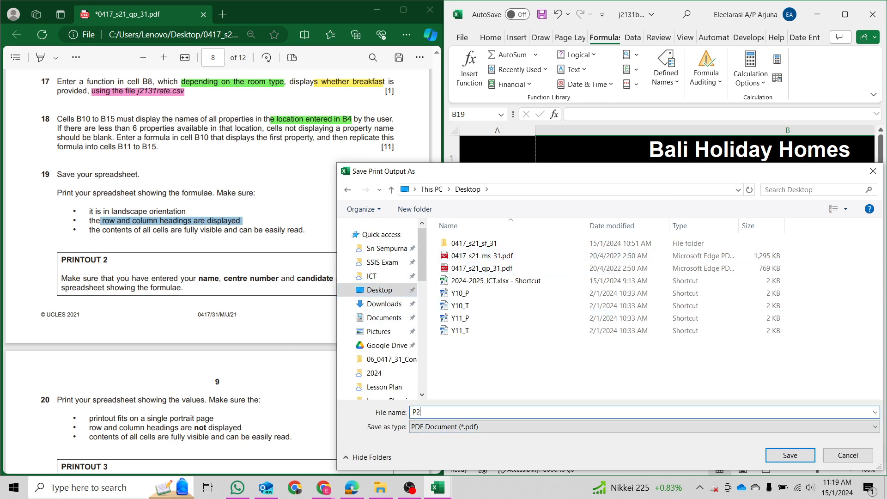
key(Return)
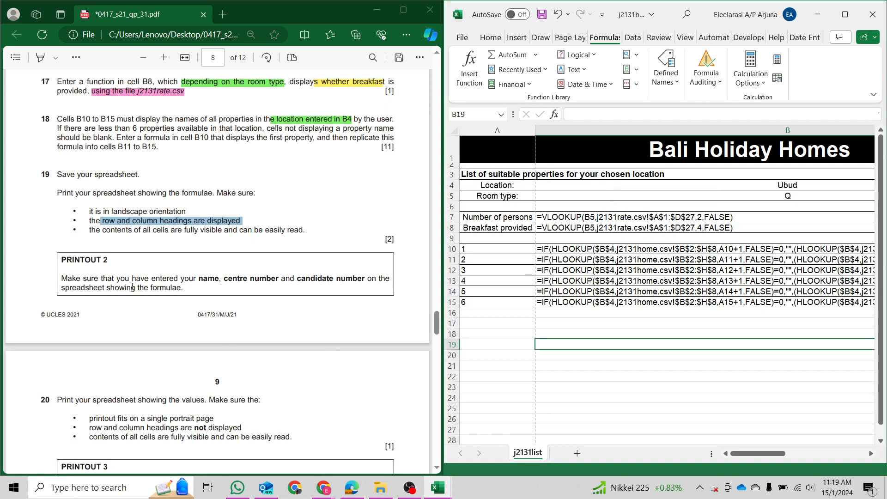
Open P2.pdf from the Desktop folder in File Explorer.
click(379, 491)
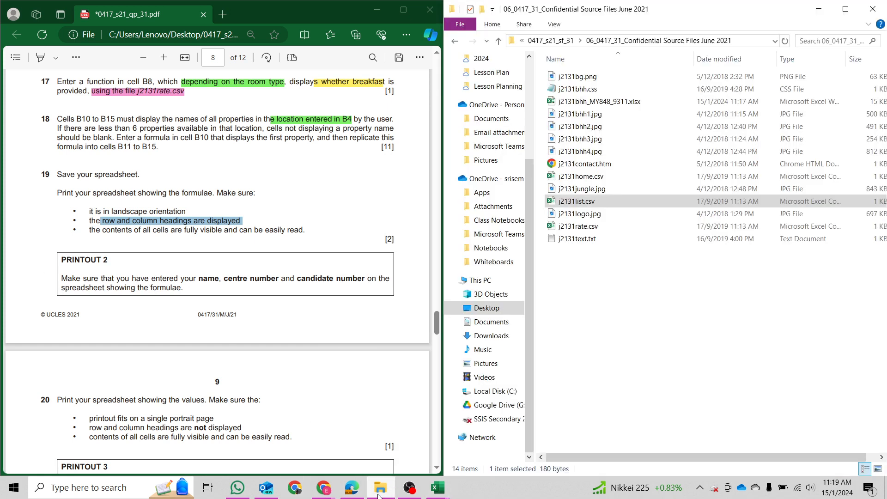
scroll(493, 131, up, 4)
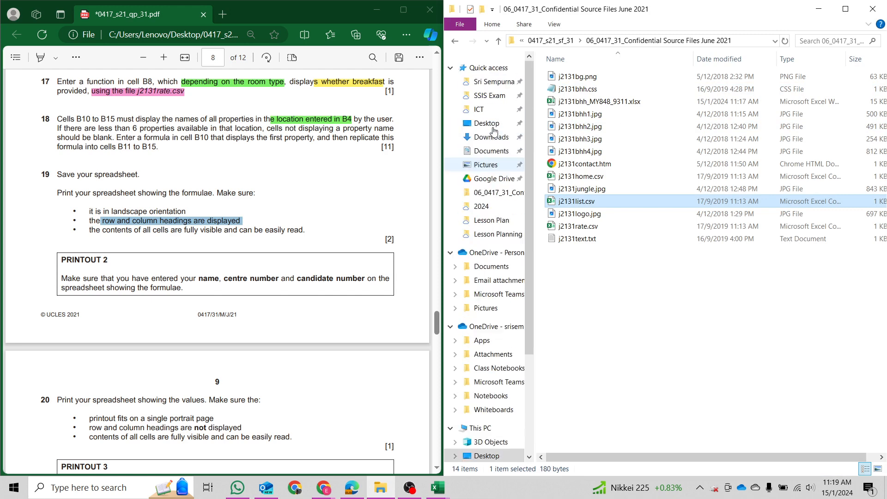
click(488, 124)
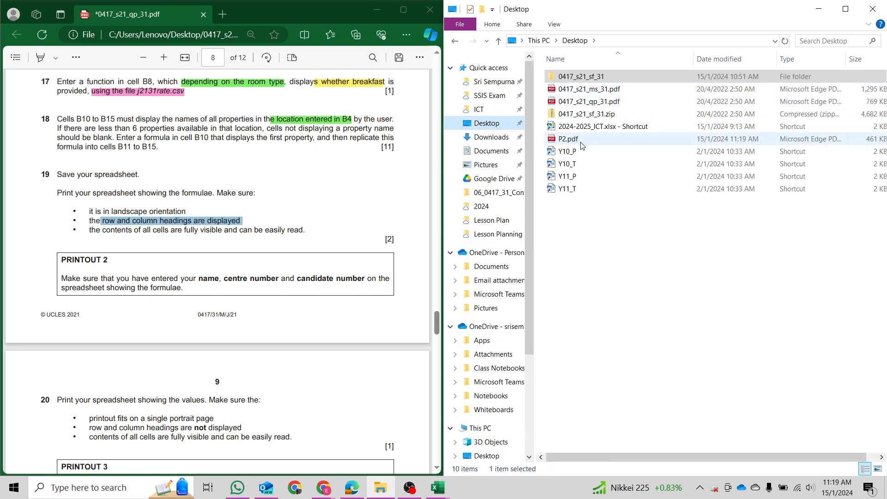
click(581, 140)
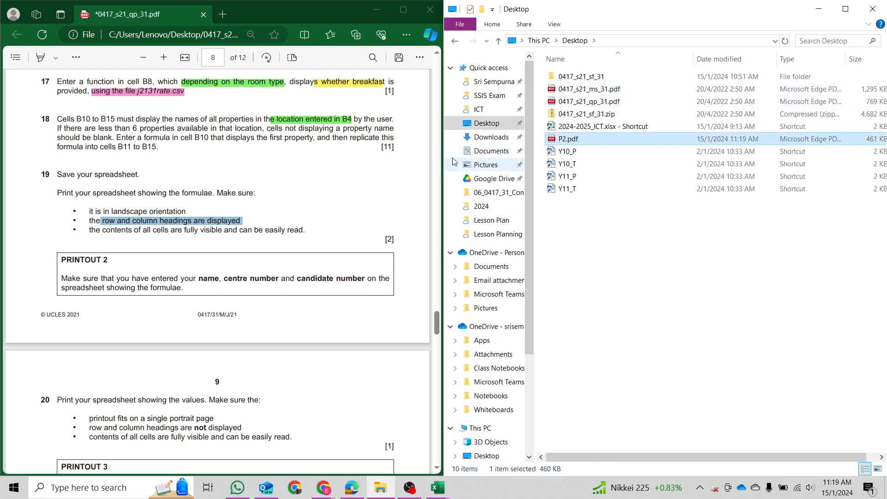
key(Return)
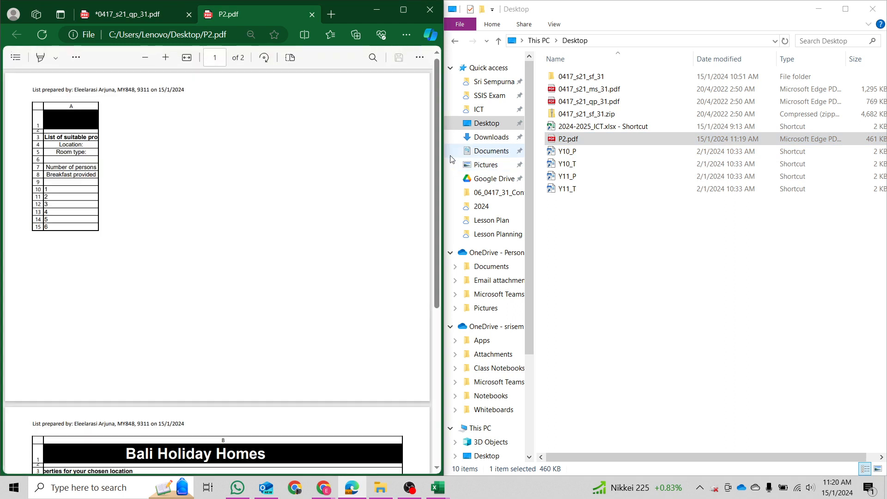
Review the P2 printout, close it, and switch back to the j2131bhh workbook.
drag(29, 95, 199, 84)
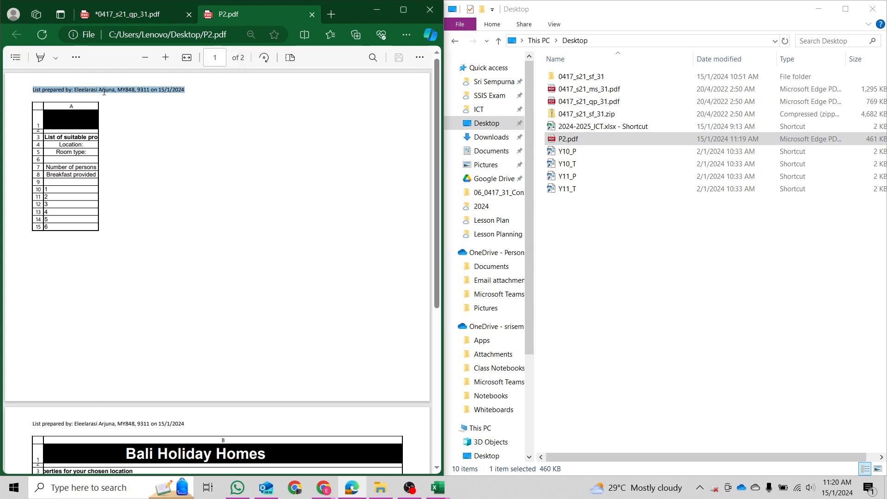
scroll(191, 268, down, 5)
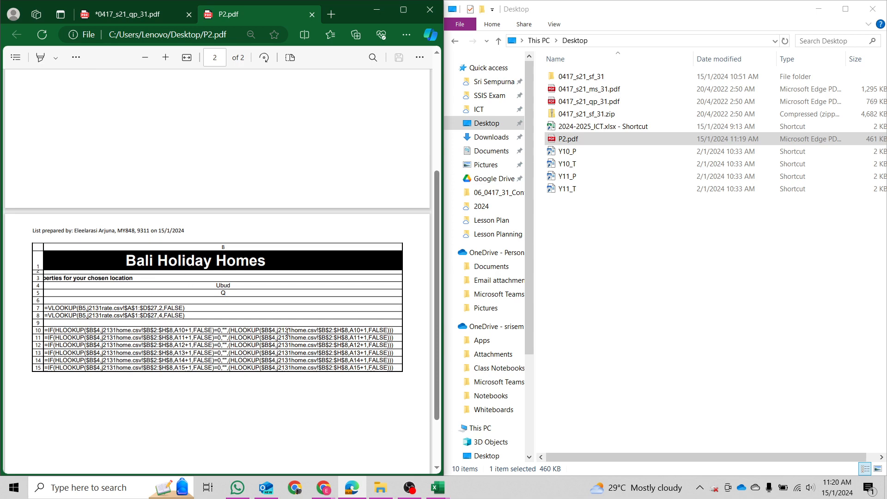
key(ctrl+w)
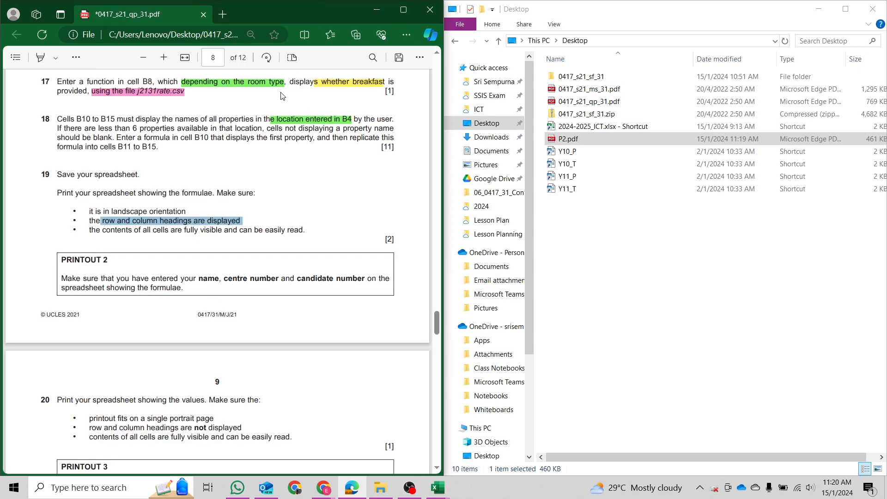
scroll(298, 184, down, 5)
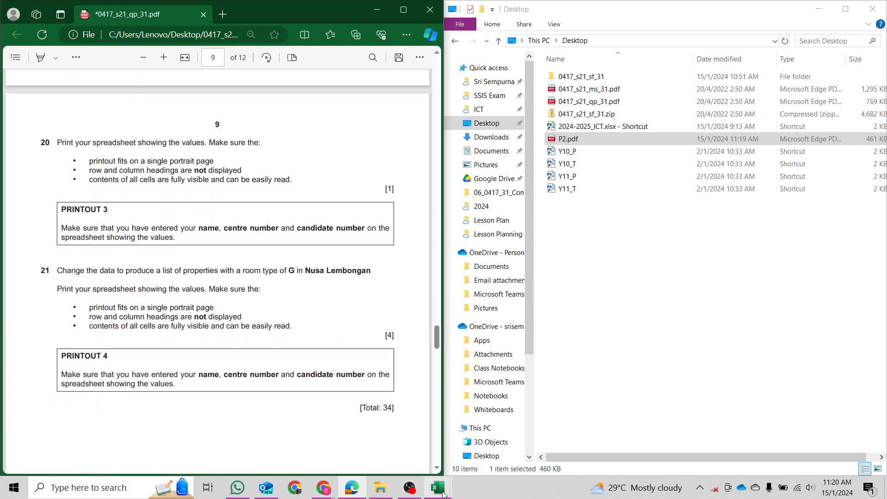
mouse_move(437, 488)
mouse_move(447, 459)
click(506, 439)
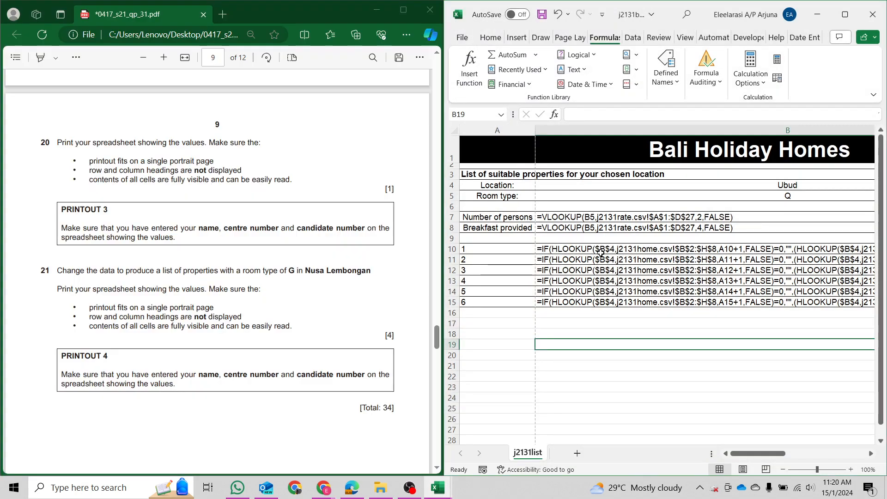
Toggle Show Formulas off so the sheet displays calculated values.
drag(116, 141, 204, 146)
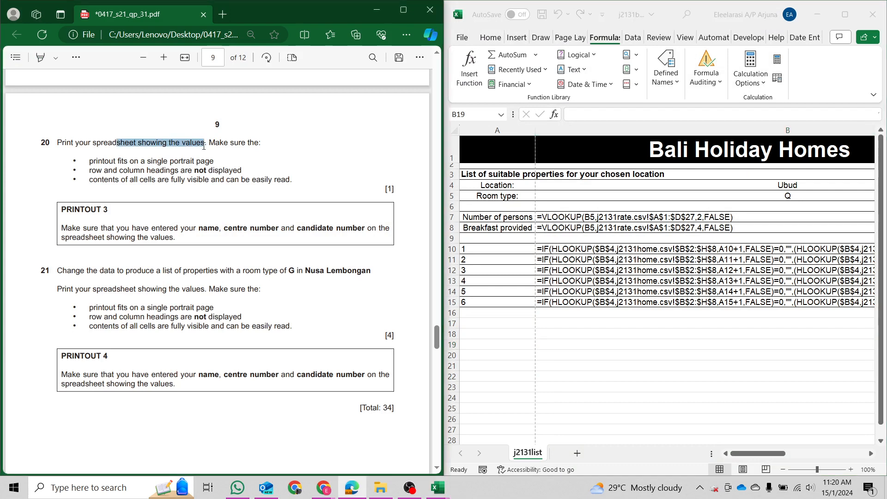
click(706, 281)
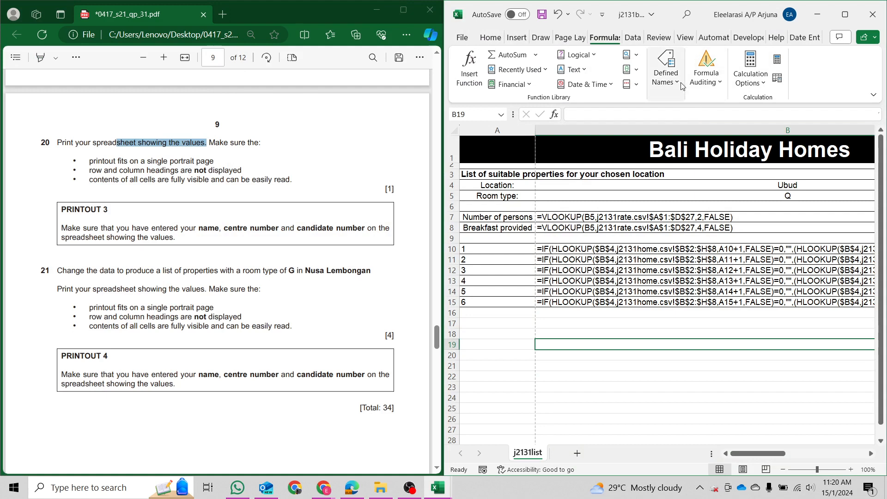
click(701, 84)
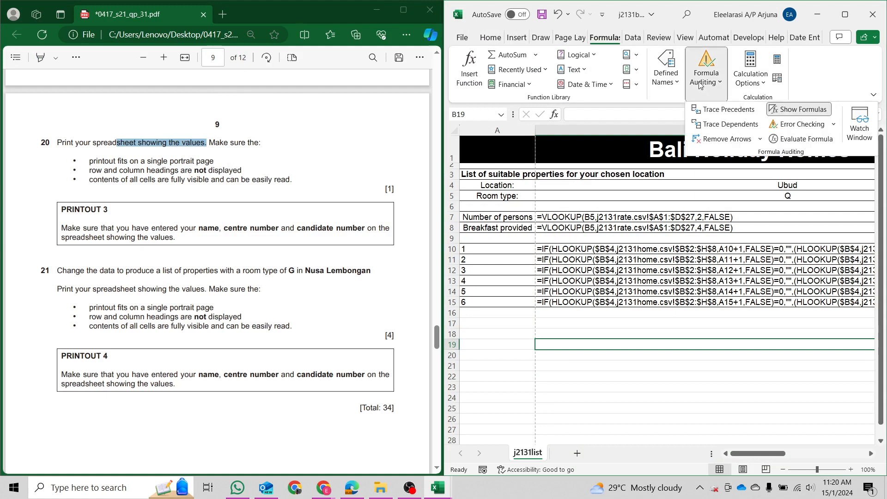
click(812, 111)
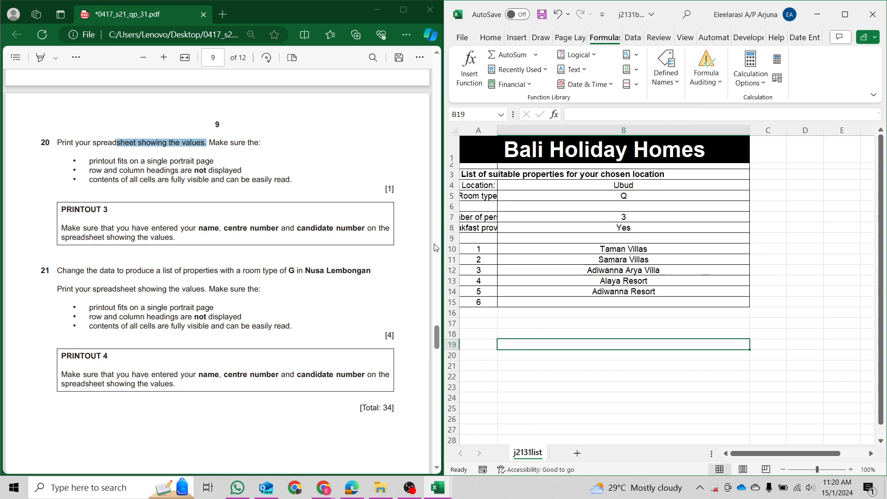
AutoFit all columns so columns A and B show their full contents.
click(454, 130)
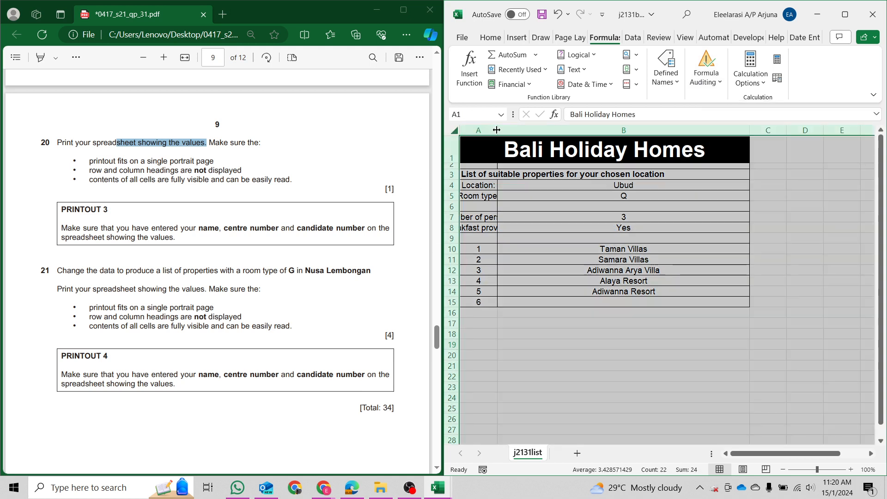
double_click(497, 130)
click(550, 208)
drag(514, 131, 613, 122)
click(594, 234)
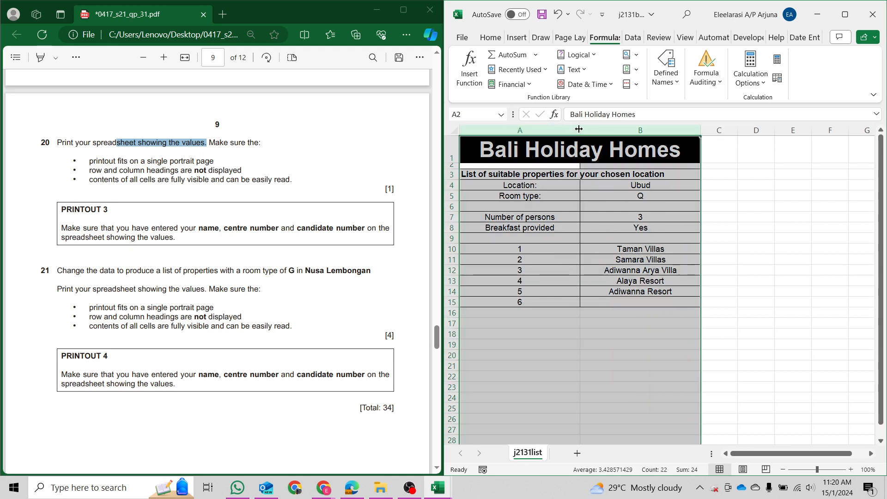
click(543, 241)
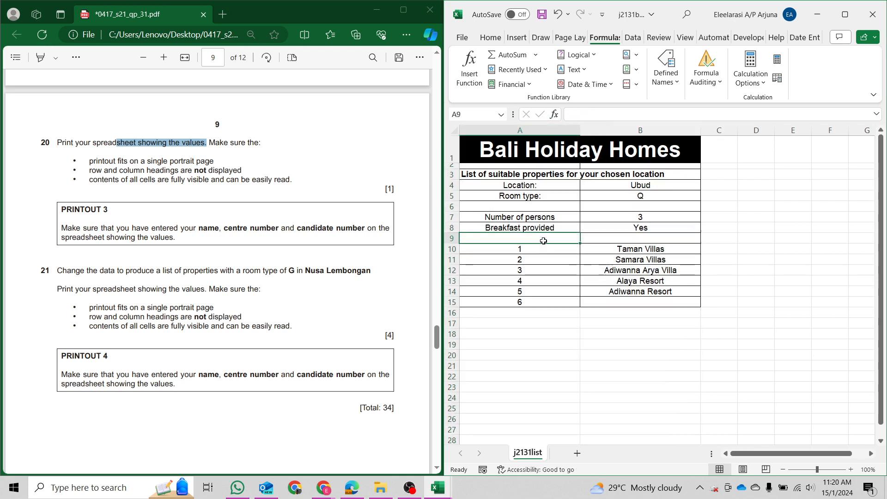
Set the values printout to portrait and fit the whole sheet on one page.
key(ctrl+p)
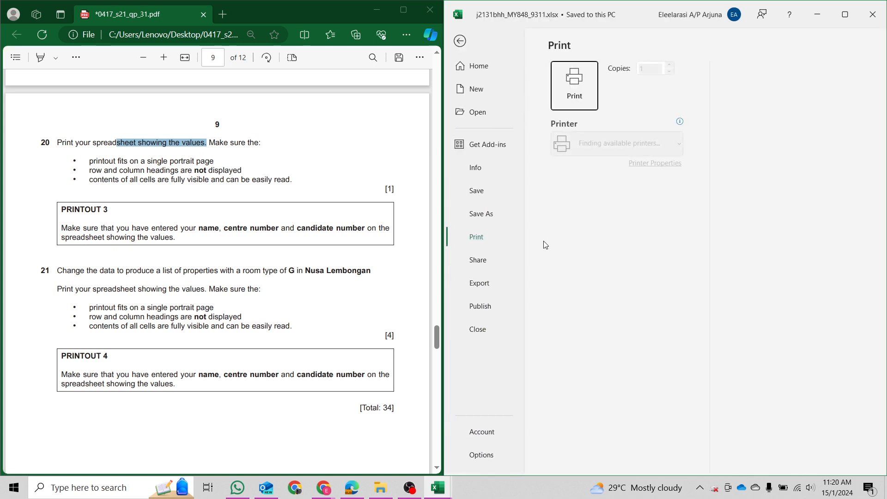
drag(95, 160, 215, 162)
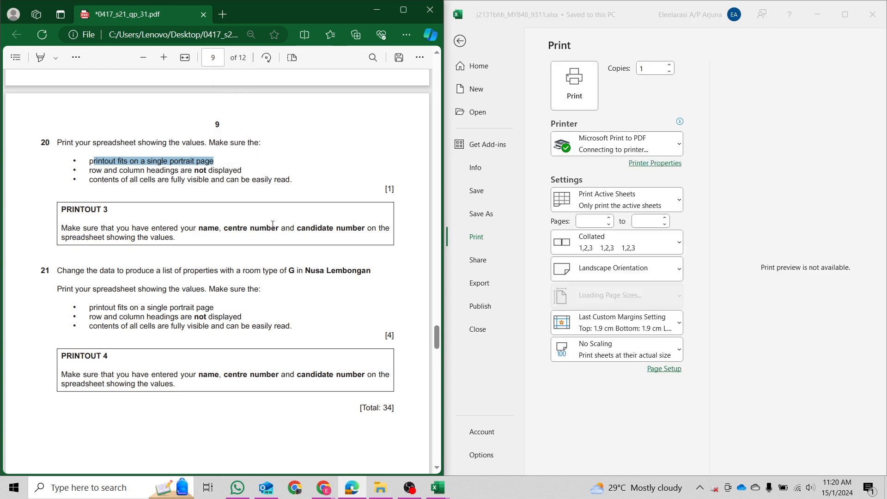
click(589, 272)
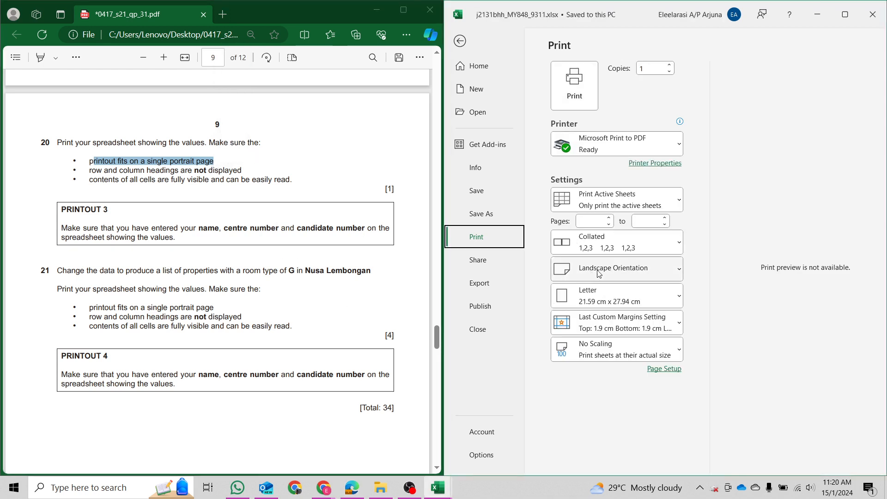
click(632, 269)
click(574, 300)
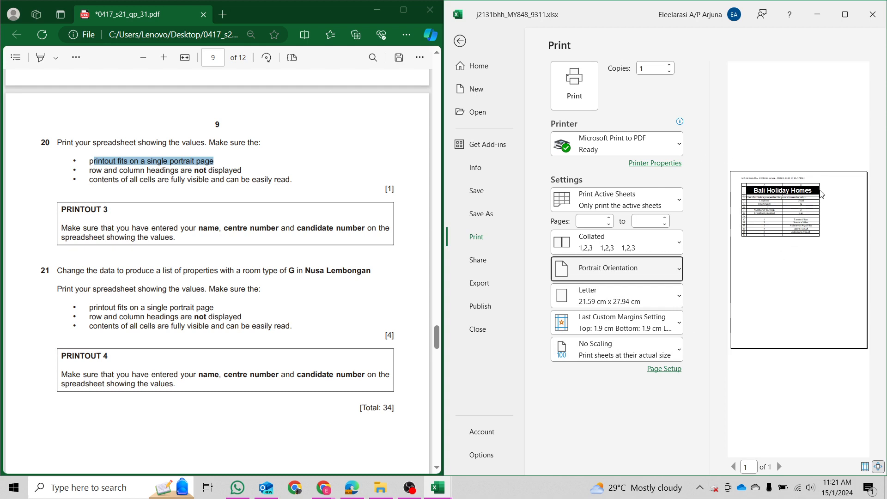
click(671, 354)
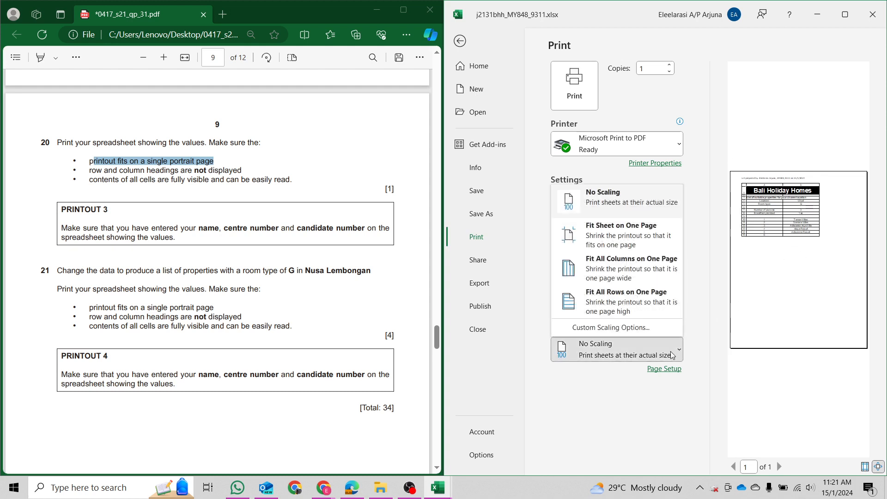
click(649, 234)
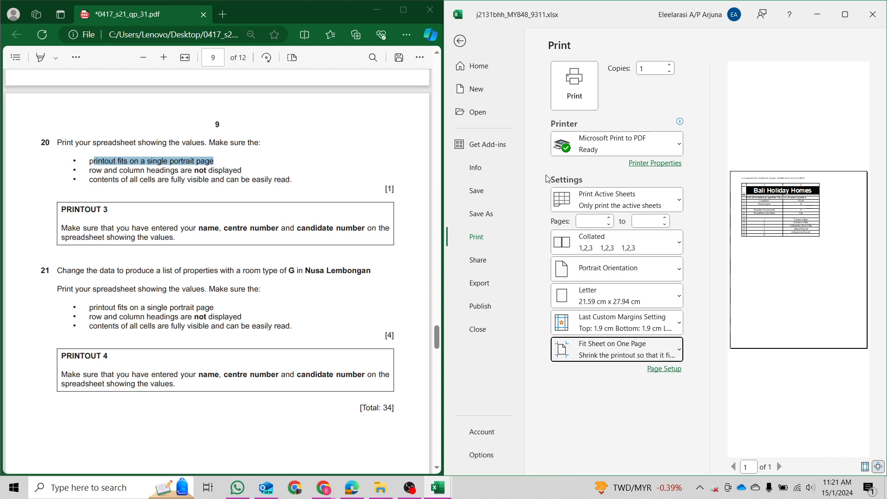
Untick Row and column headings on Page Setup's Sheet tab and confirm.
drag(90, 171, 242, 172)
click(673, 373)
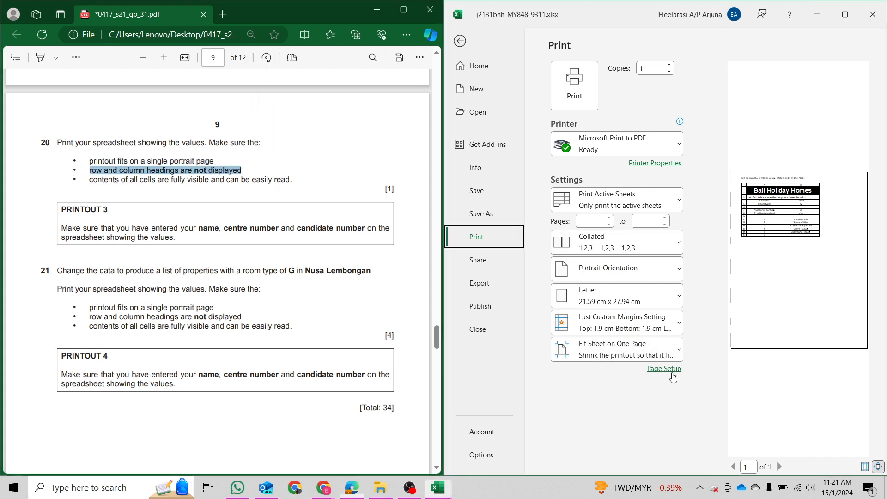
click(671, 370)
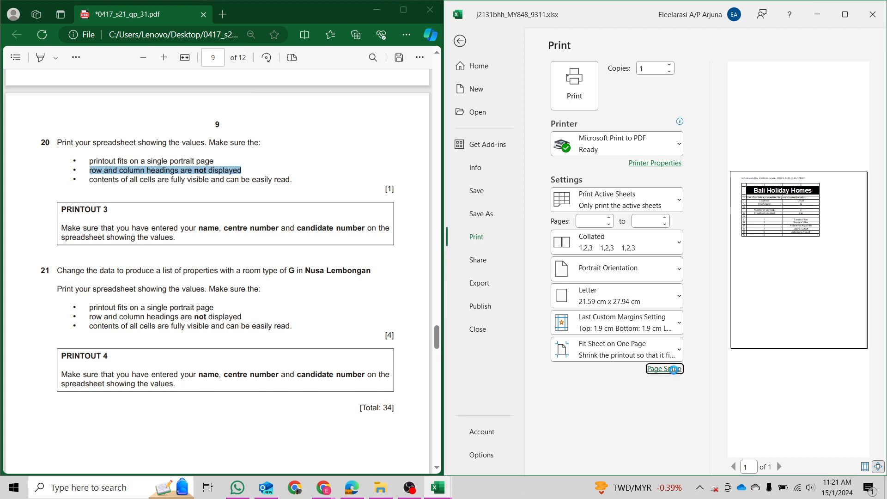
click(665, 106)
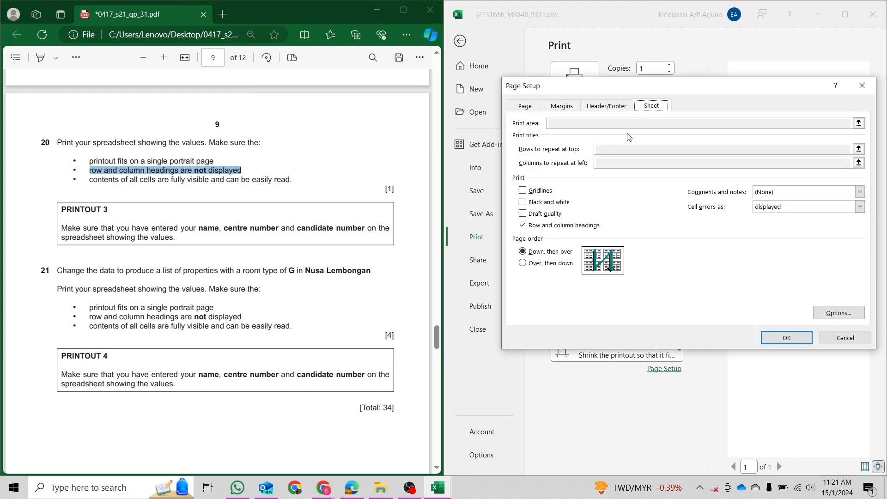
click(557, 230)
click(787, 337)
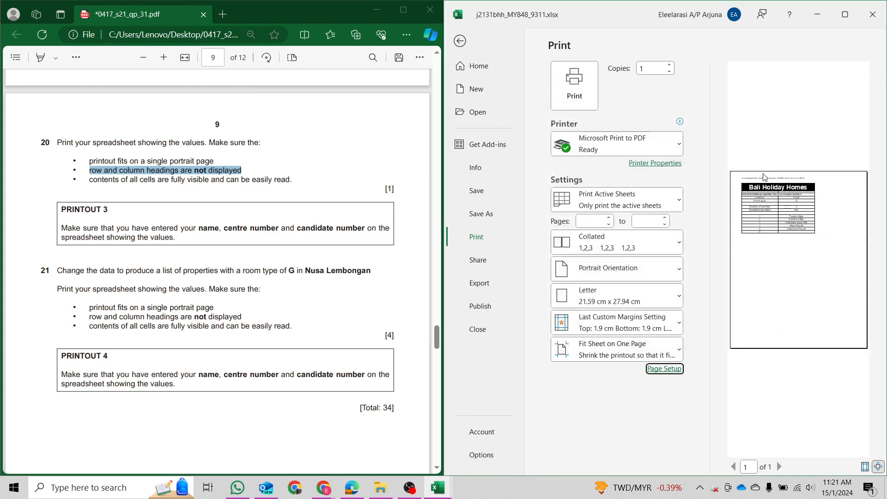
Print the values view to PDF as P3 and open the Desktop folder.
drag(116, 179, 290, 179)
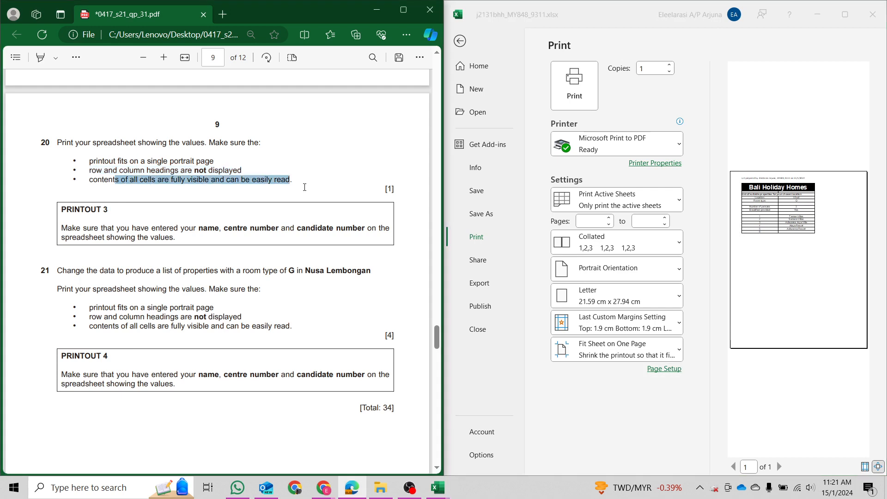
click(844, 24)
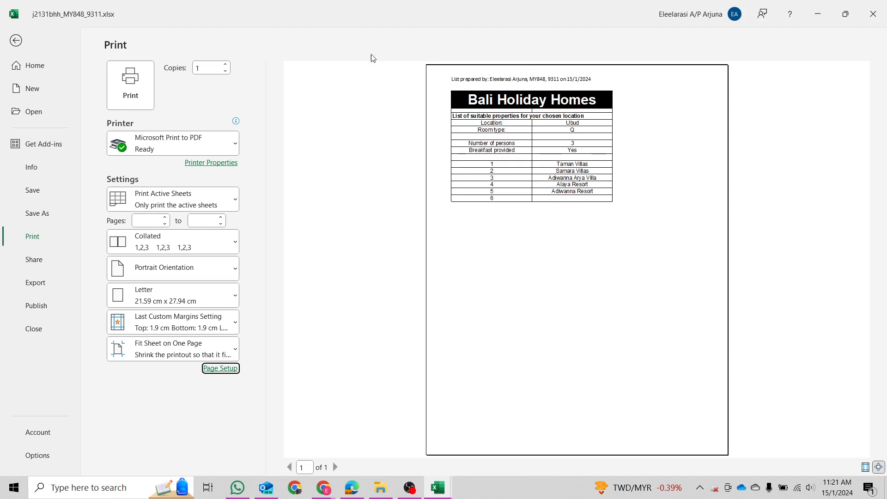
drag(471, 13, 886, 417)
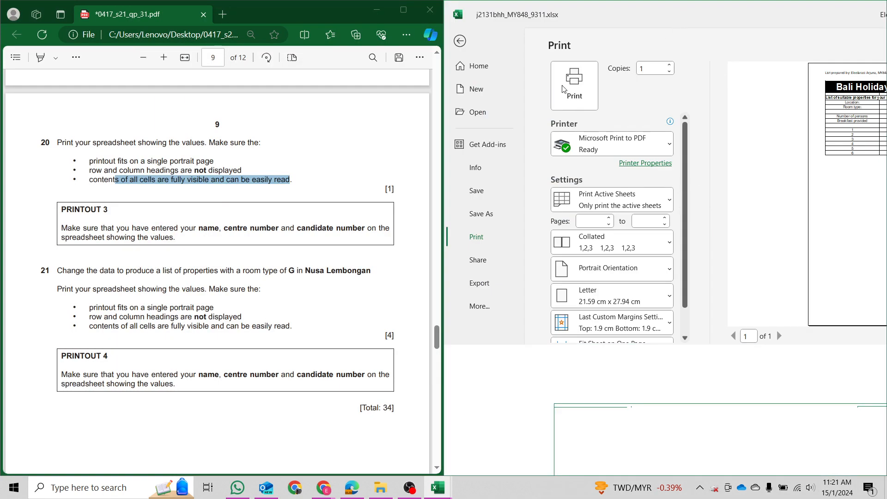
click(563, 89)
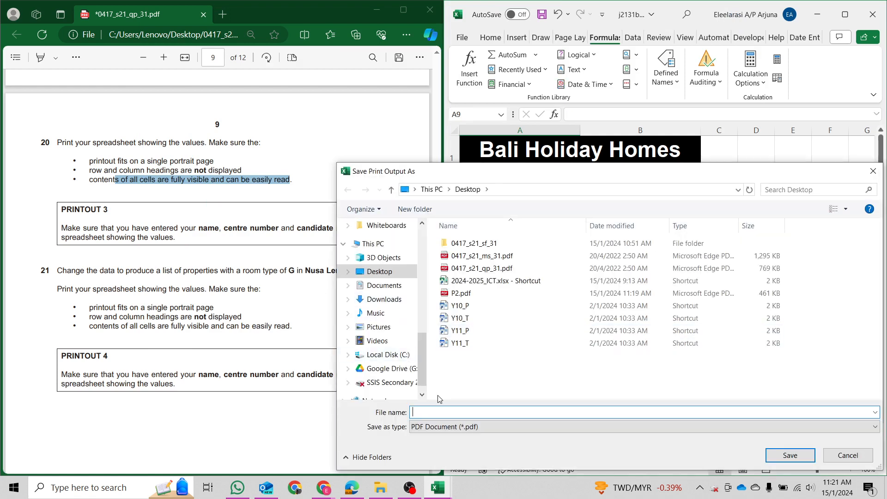
text(P3)
key(Return)
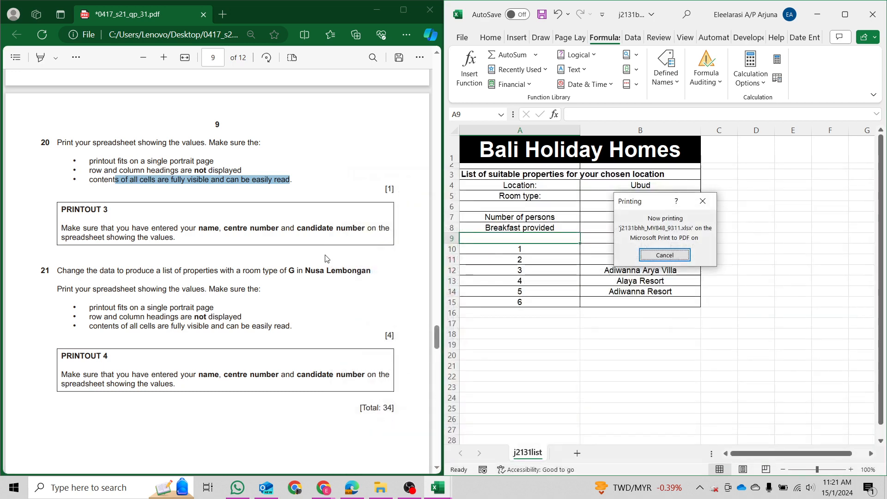
click(380, 487)
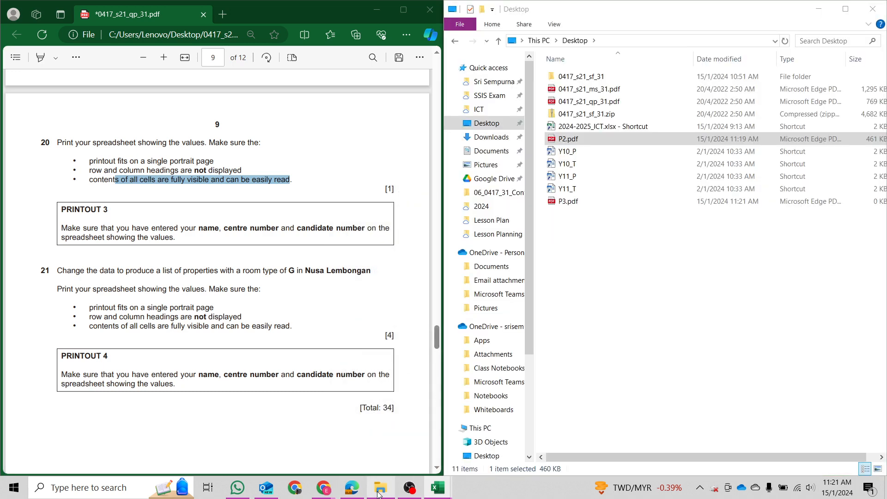
click(582, 202)
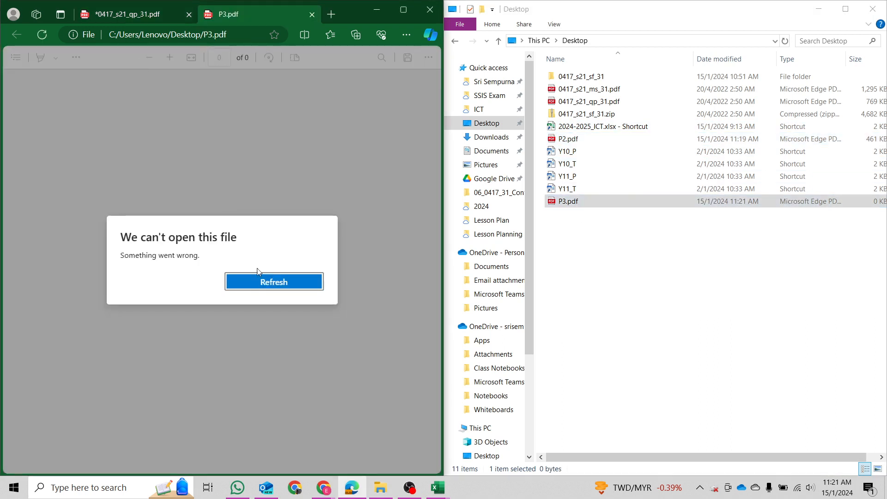
click(259, 280)
mouse_move(438, 487)
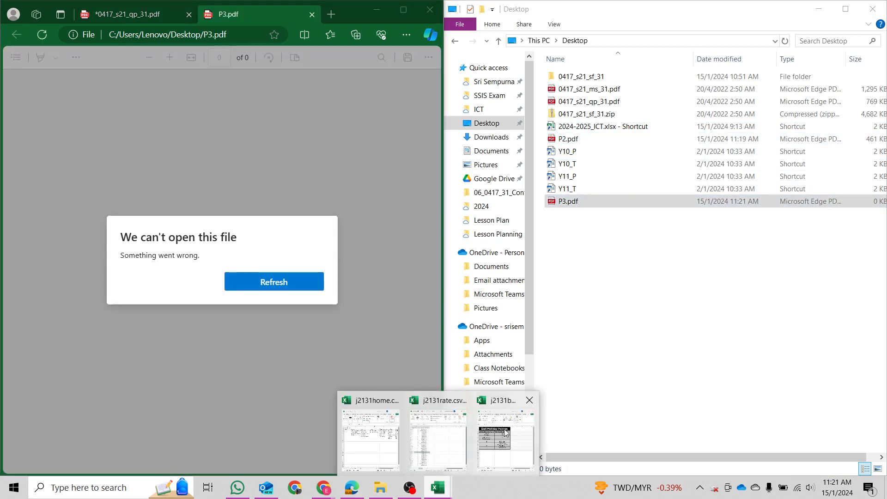
click(505, 432)
click(237, 281)
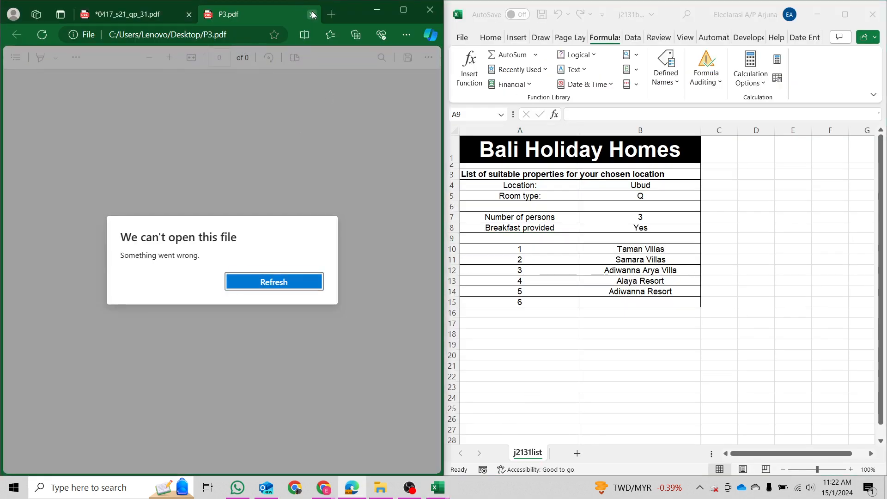
click(312, 15)
click(379, 488)
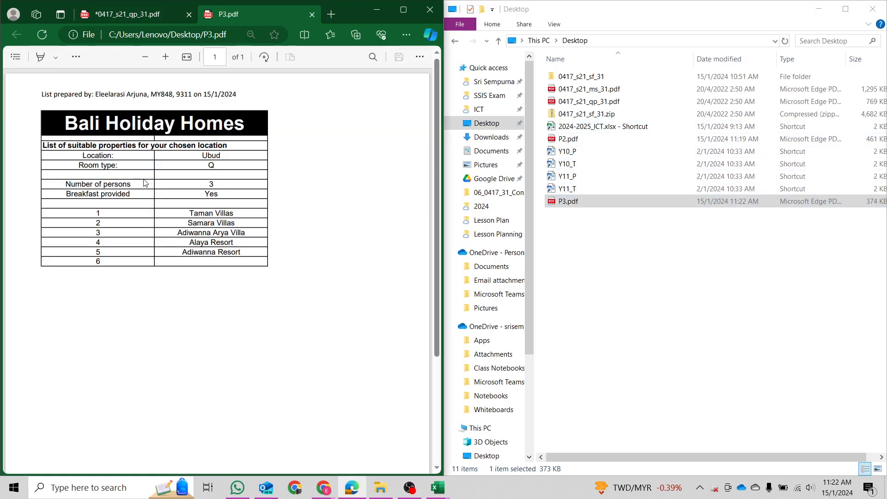
scroll(207, 271, down, 3)
scroll(210, 272, up, 3)
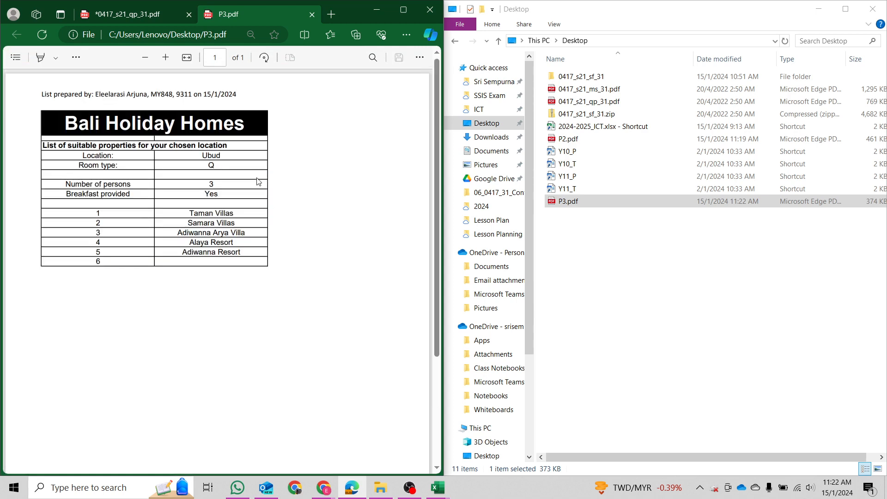
key(ctrl+w)
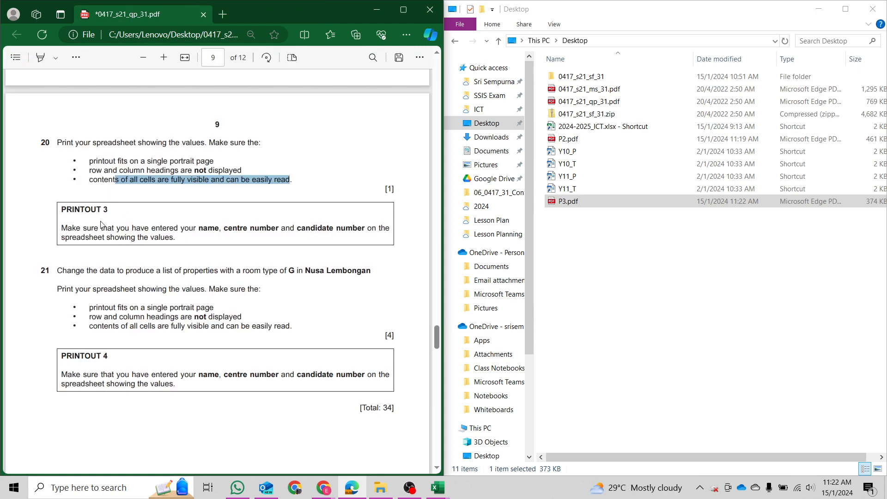
Enter Nusa Lembongan as the location in B4 and G as the room type in B5.
drag(67, 273, 379, 279)
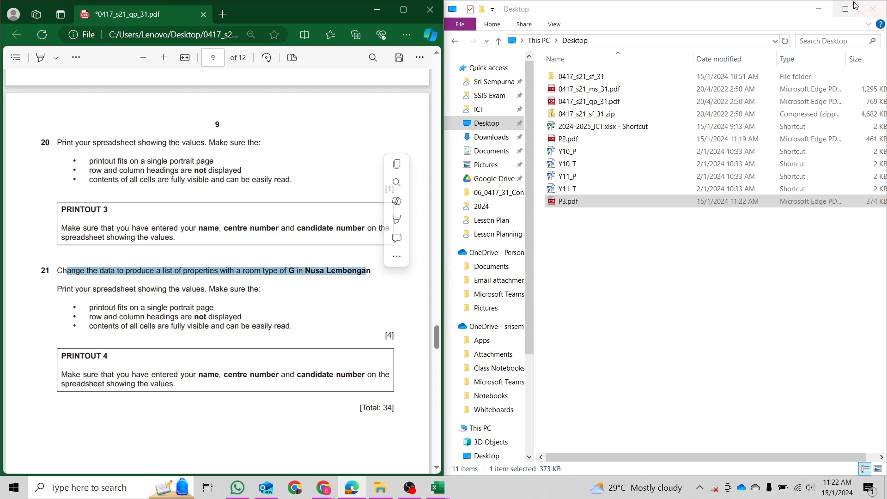
click(818, 9)
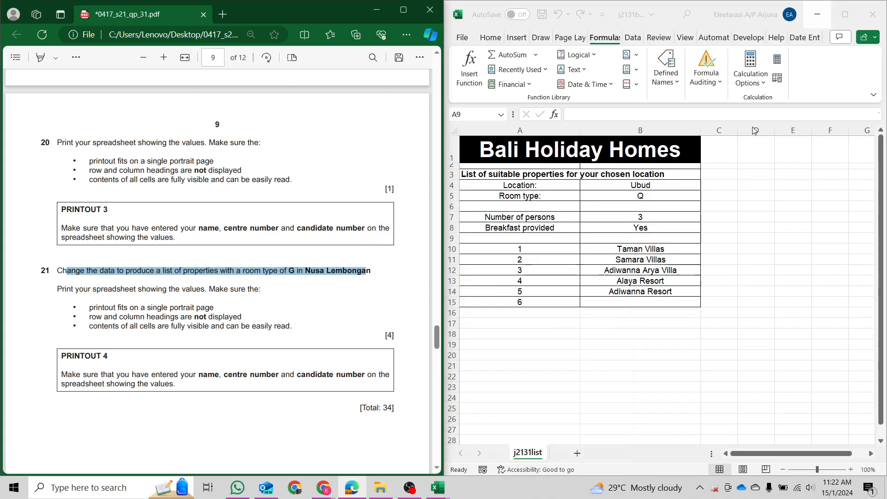
click(657, 190)
text(Nusa)
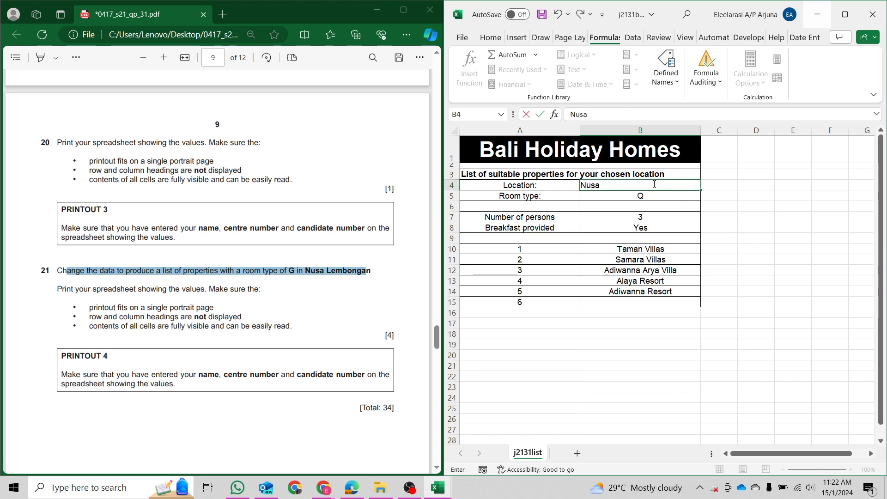
text( Lembongan)
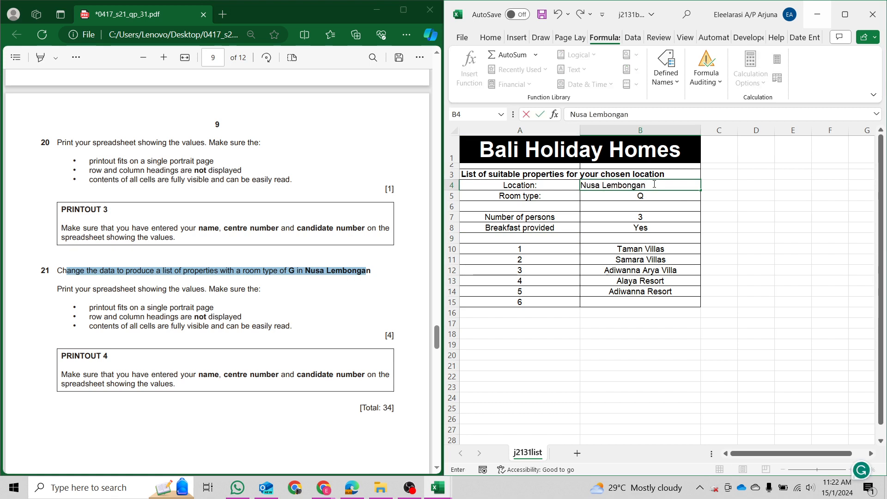
key(Tab)
key(Left)
key(Down)
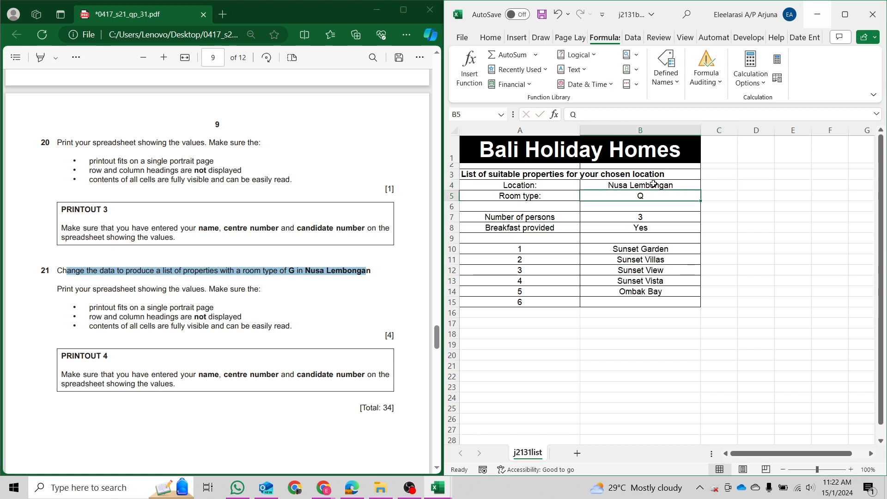
text(G)
key(Return)
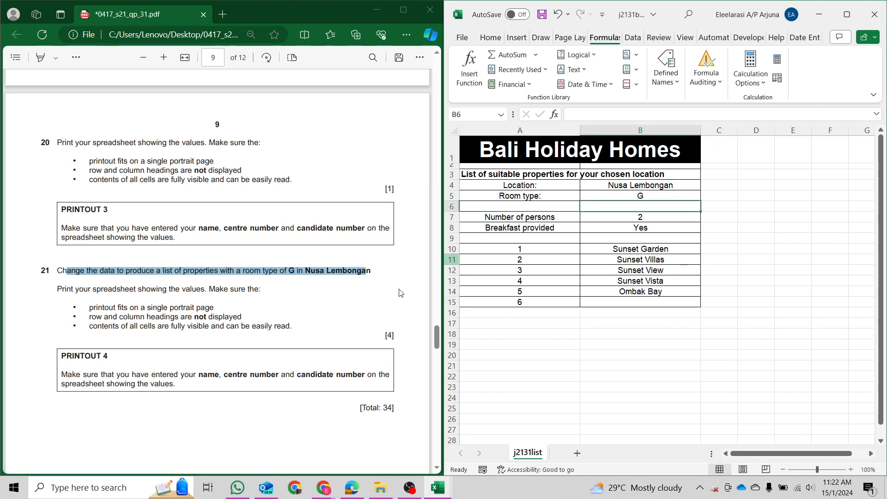
drag(64, 289, 261, 289)
click(652, 227)
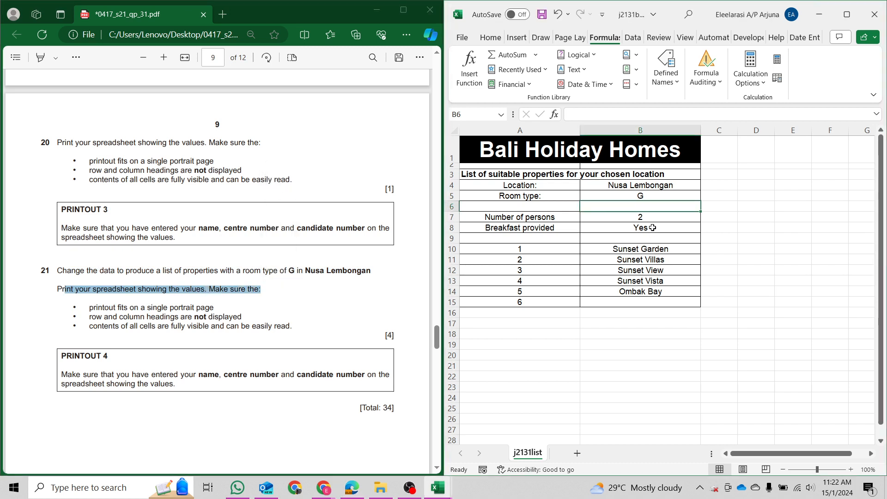
Print the Nusa Lembongan room type G list through Microsoft Print to PDF, saved as P4.
click(641, 272)
key(ctrl+p)
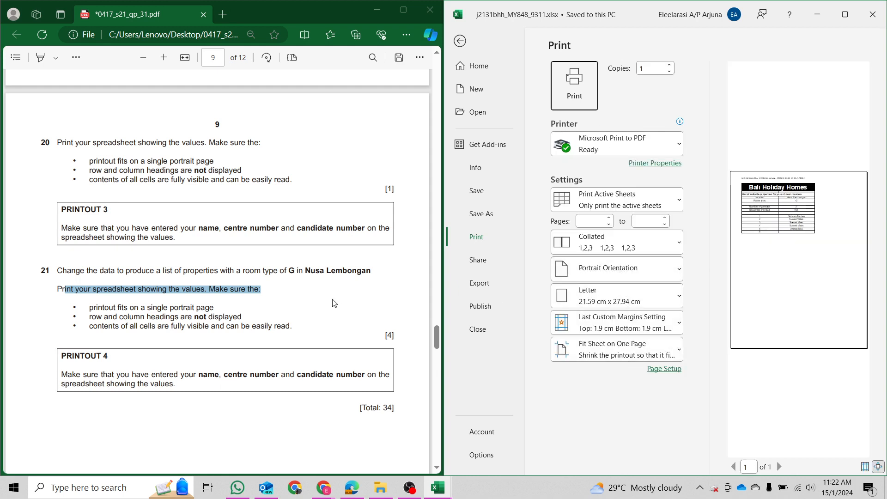
drag(147, 307, 214, 307)
scroll(255, 295, down, 1)
scroll(255, 295, down, 3)
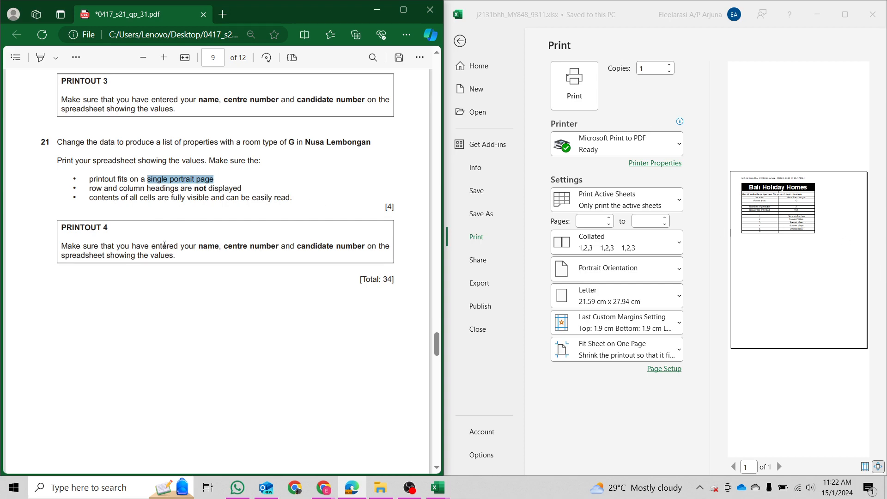
click(574, 88)
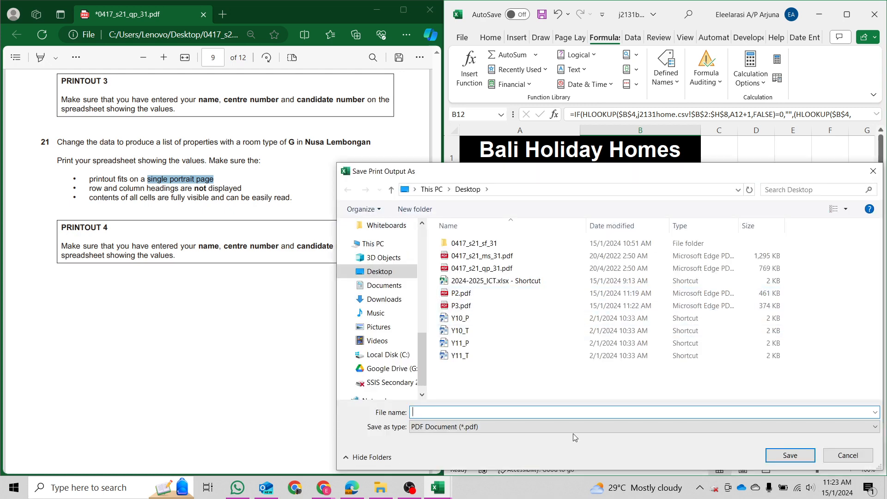
text(P4)
key(Return)
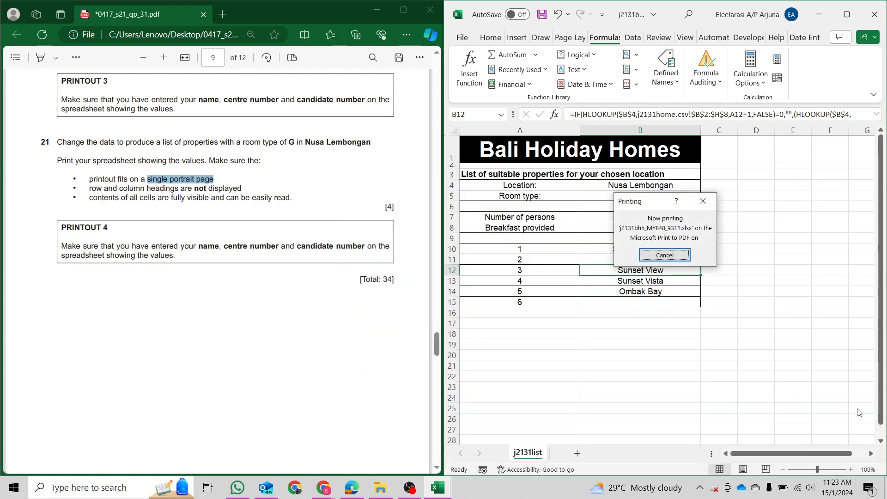
scroll(262, 366, down, 5)
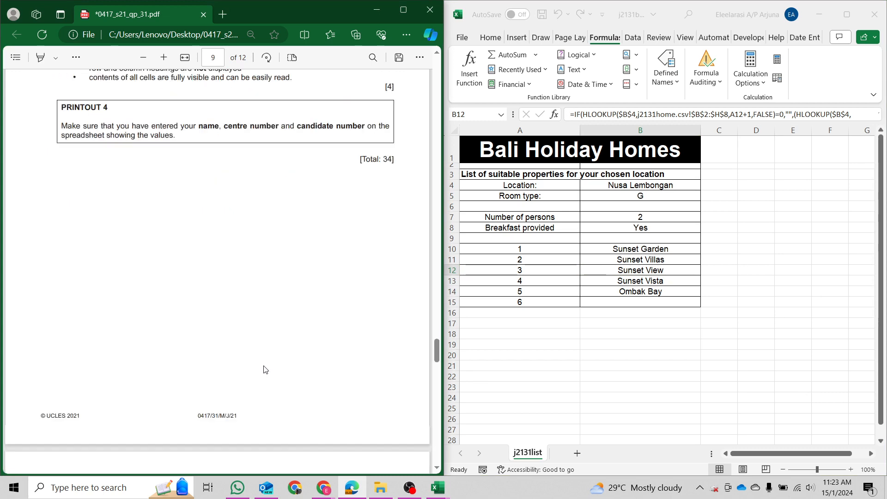
scroll(261, 367, up, 15)
scroll(262, 372, up, 10)
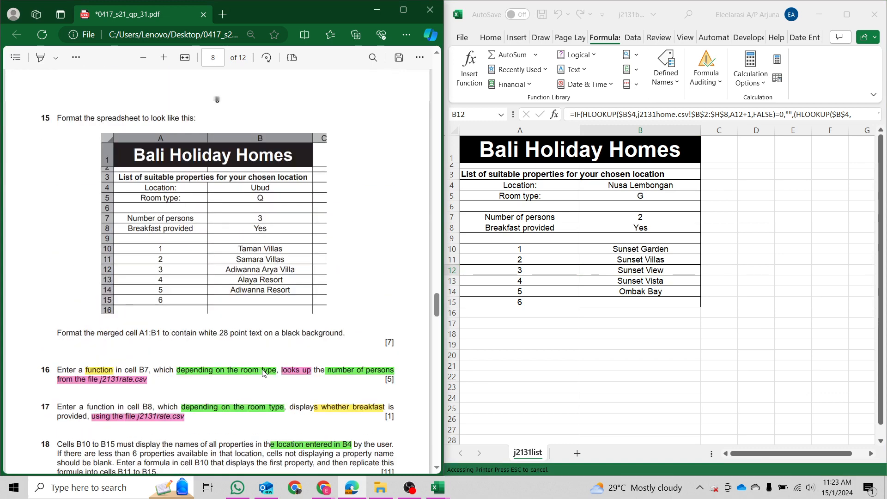